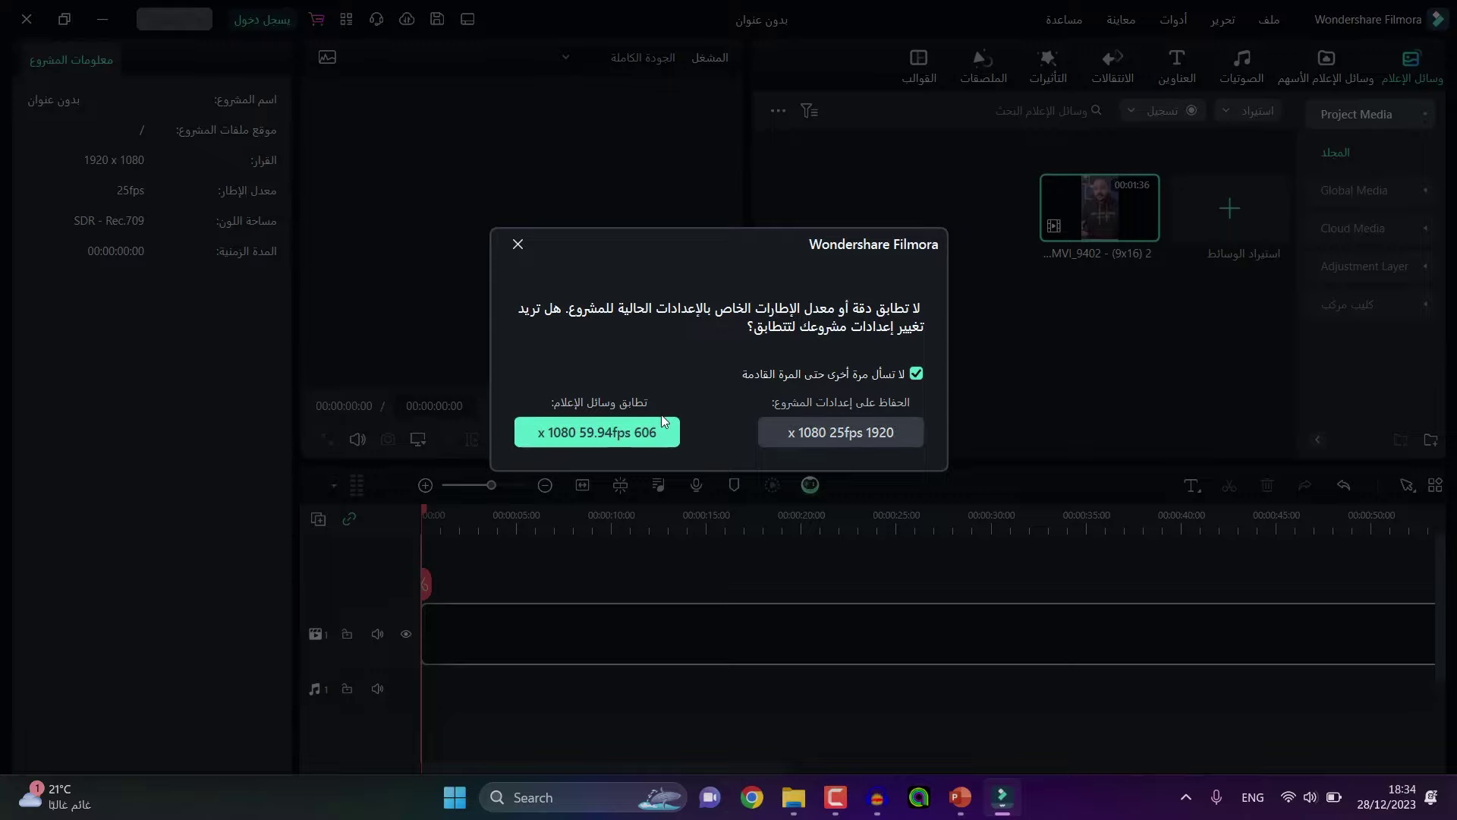
Keep the project settings at 1920 x 1080 and 25 fps for the vertical clip added to the timeline
left_click(859, 436)
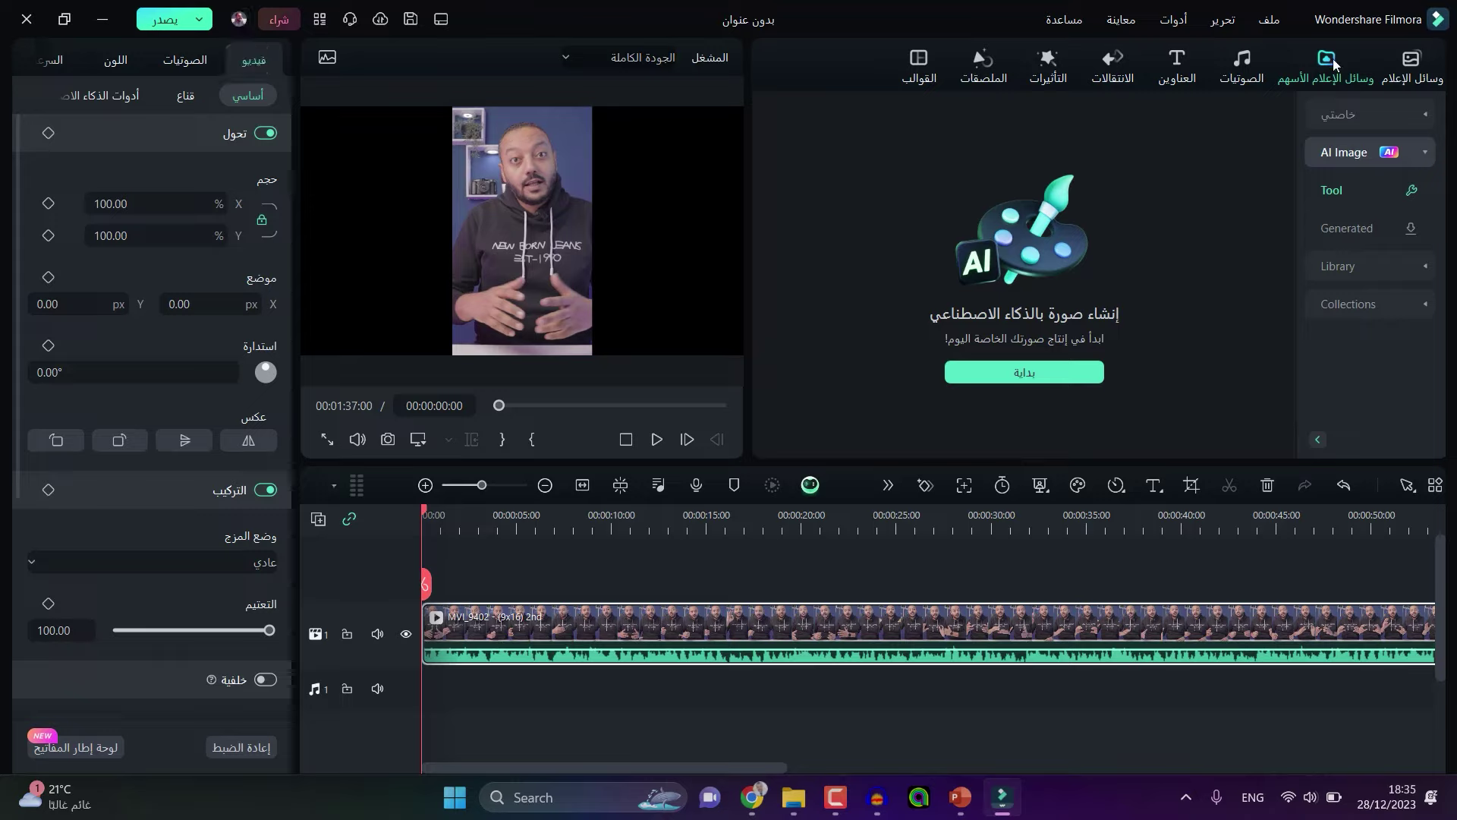
Open the AI Image generation tool from the stock media section
left_click(1359, 155)
left_click(1358, 156)
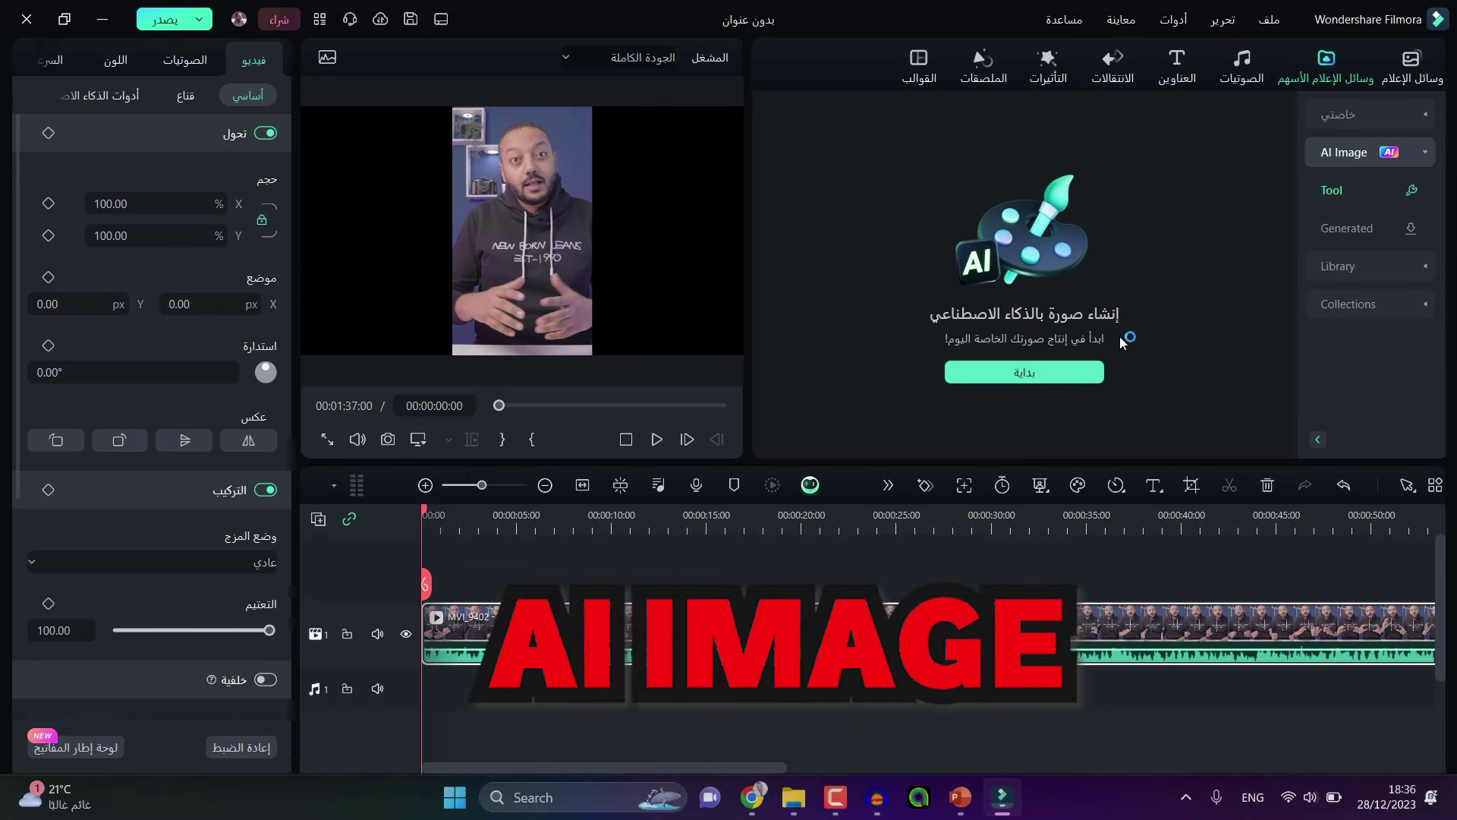
left_click(1032, 373)
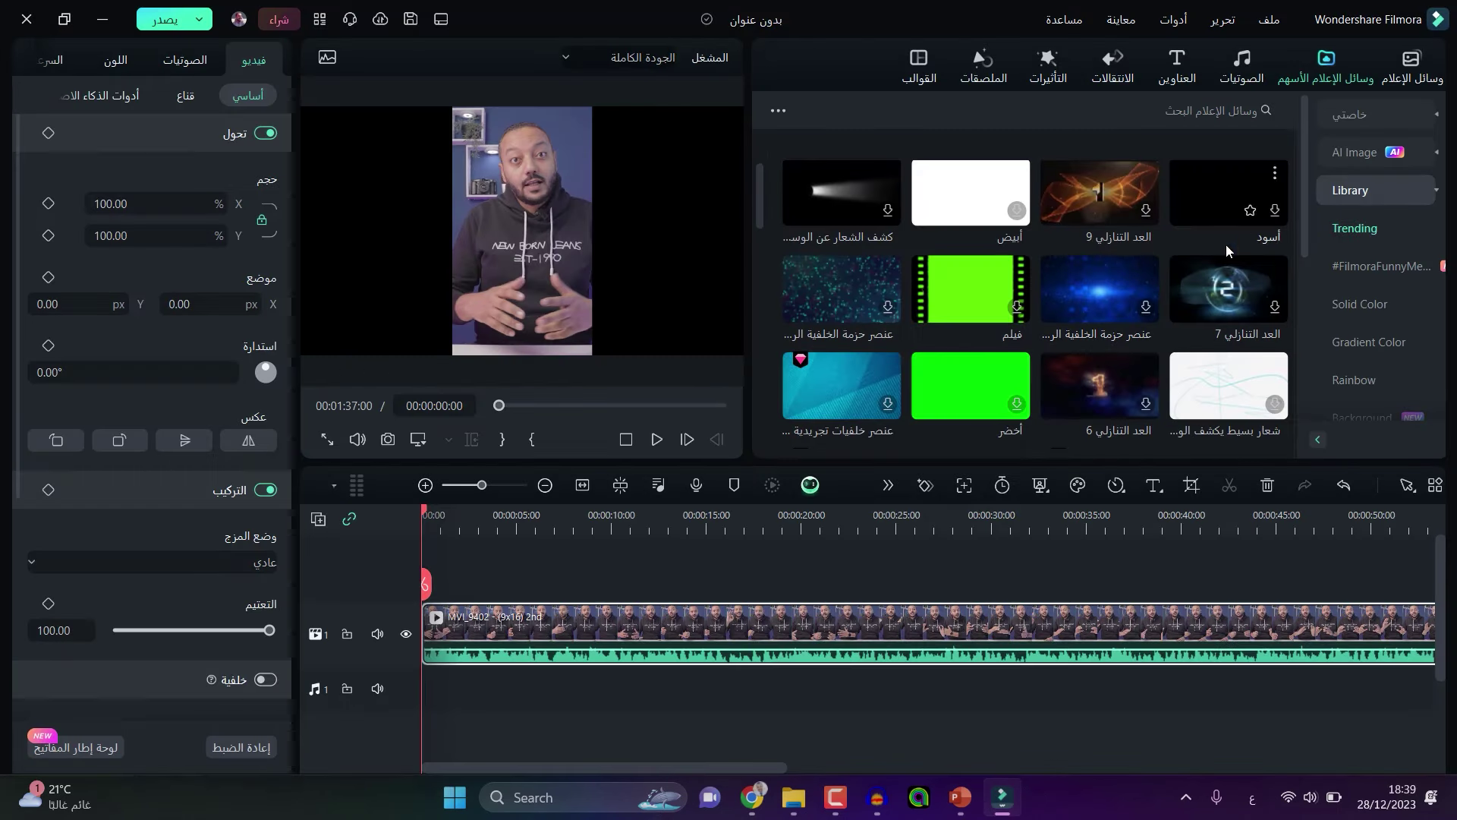
Browse the stock media library's Trending, funny memes, Solid Color and Gradient Color categories
scroll(1141, 306, "down", 5)
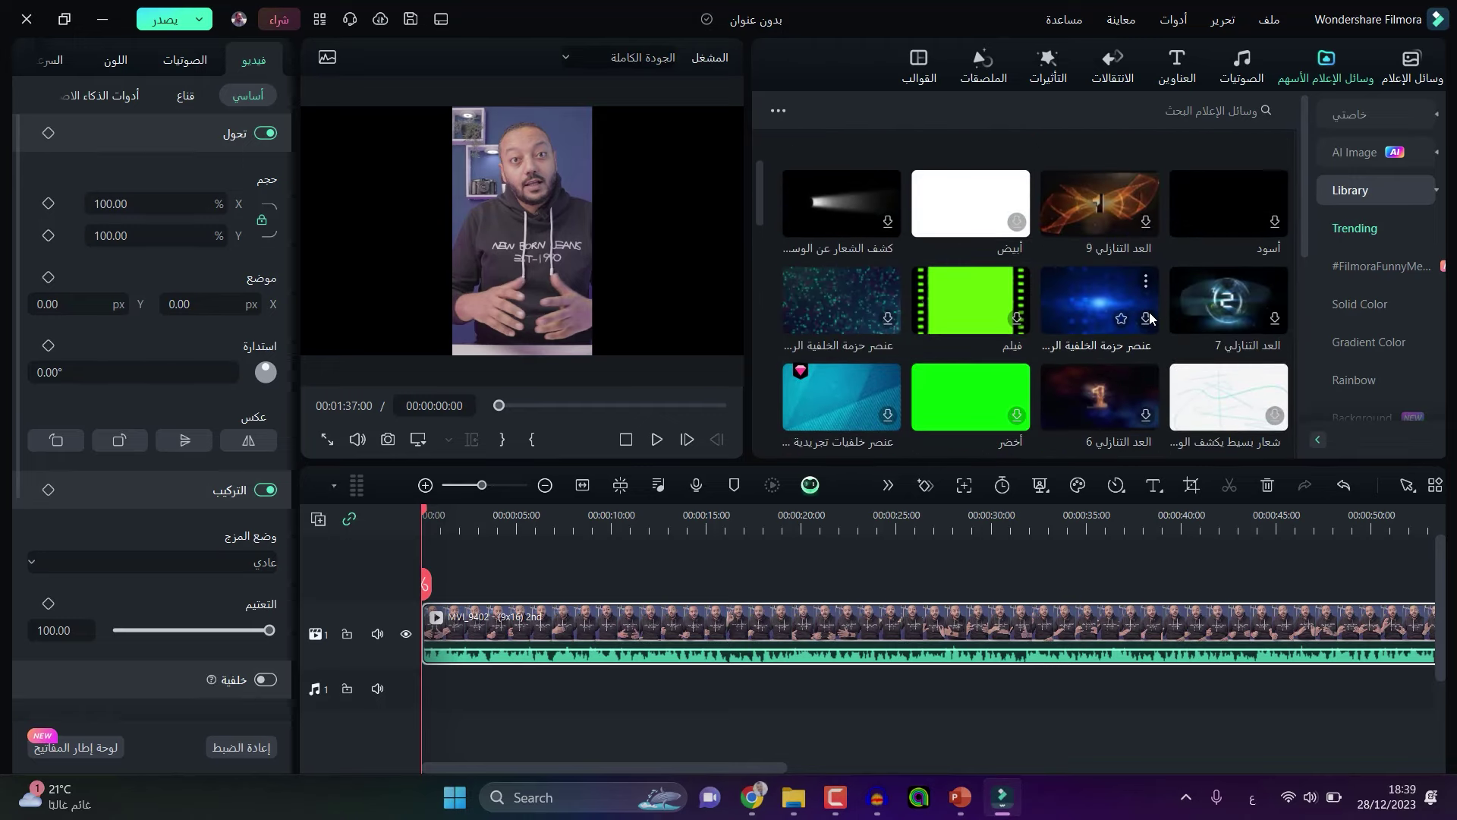
scroll(1150, 317, "down", 3)
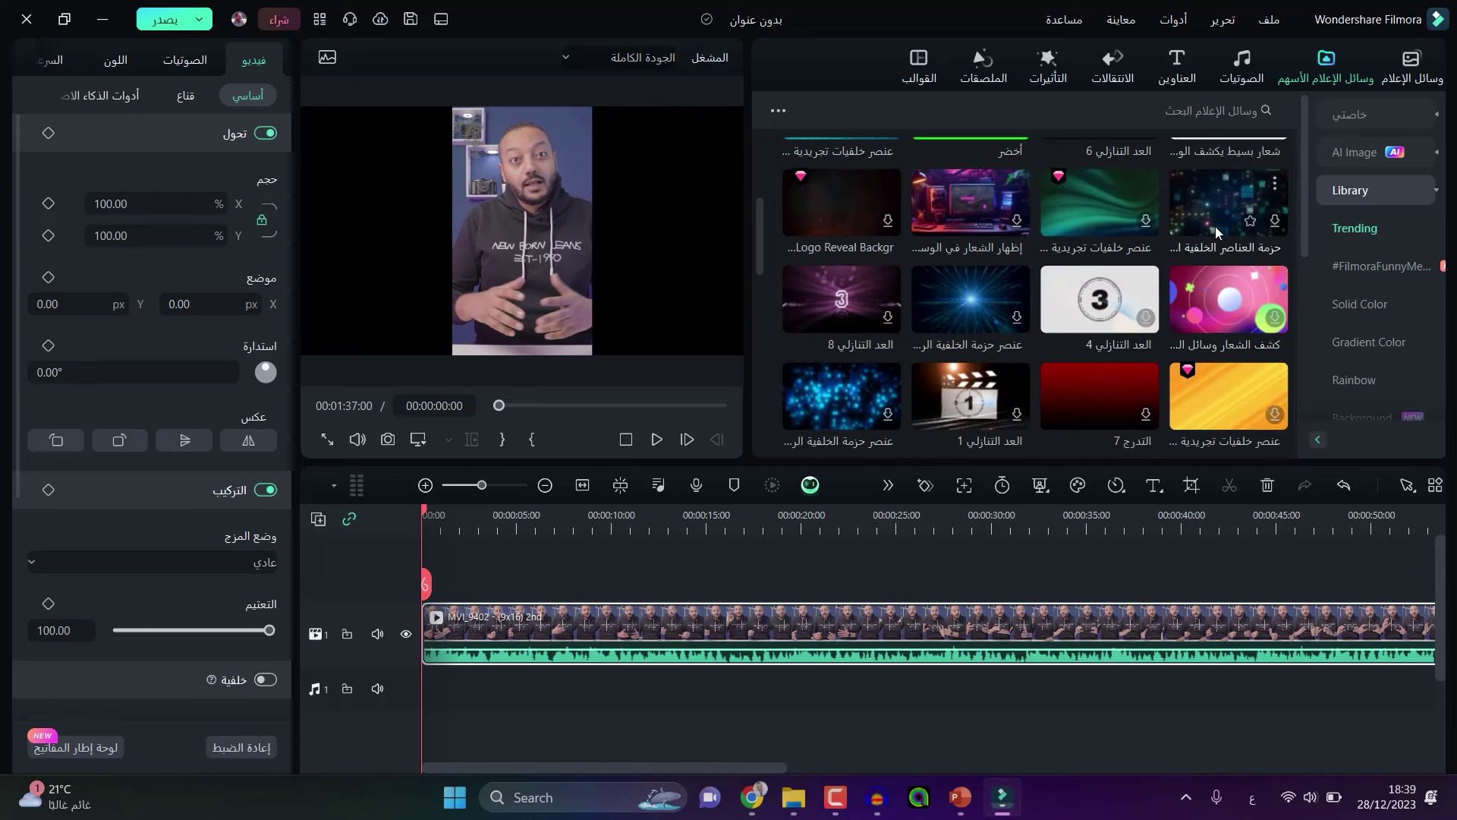
scroll(941, 300, "down", 2)
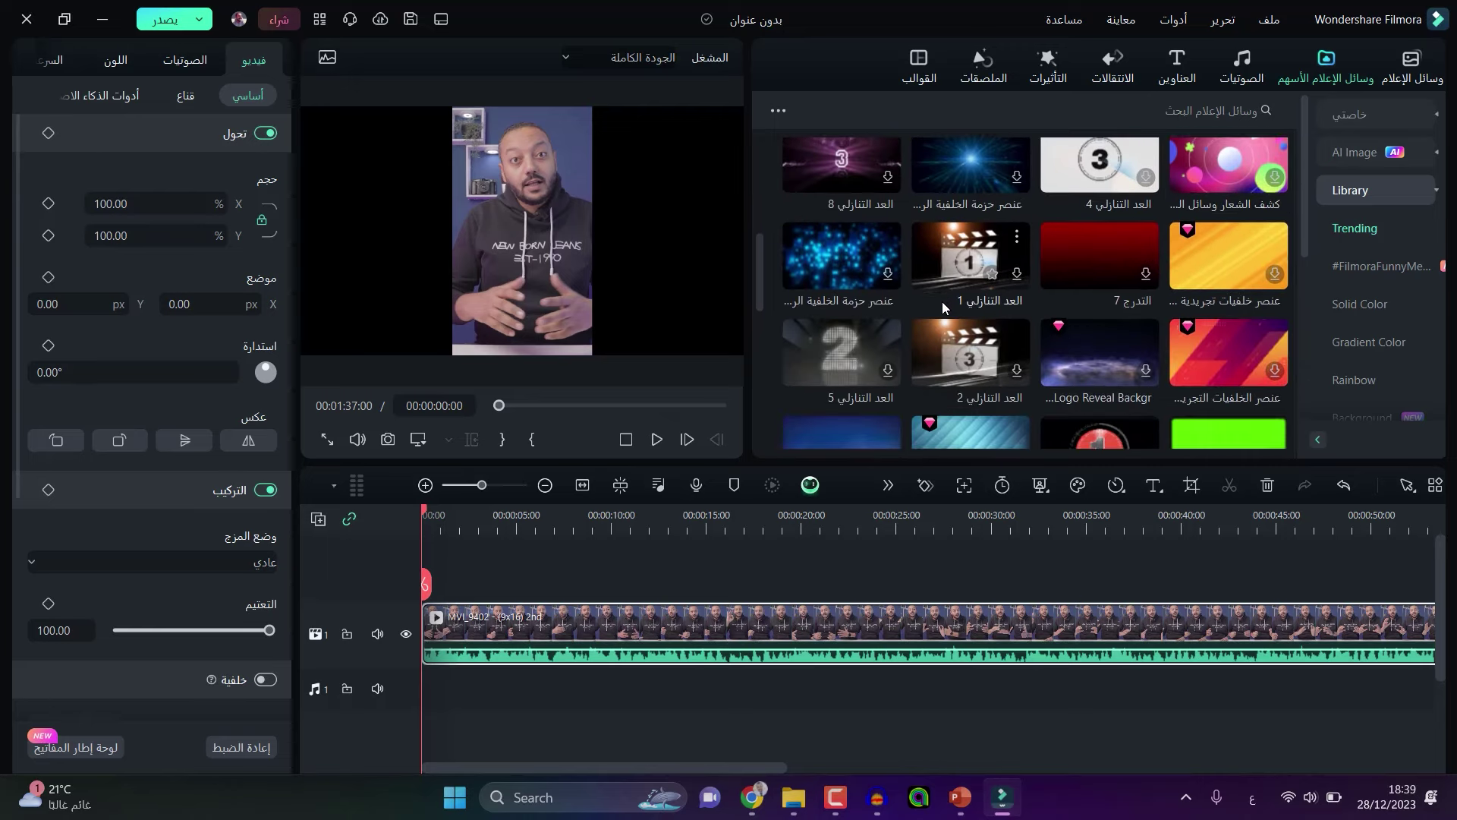
scroll(942, 302, "down", 3)
scroll(1146, 280, "down", 5)
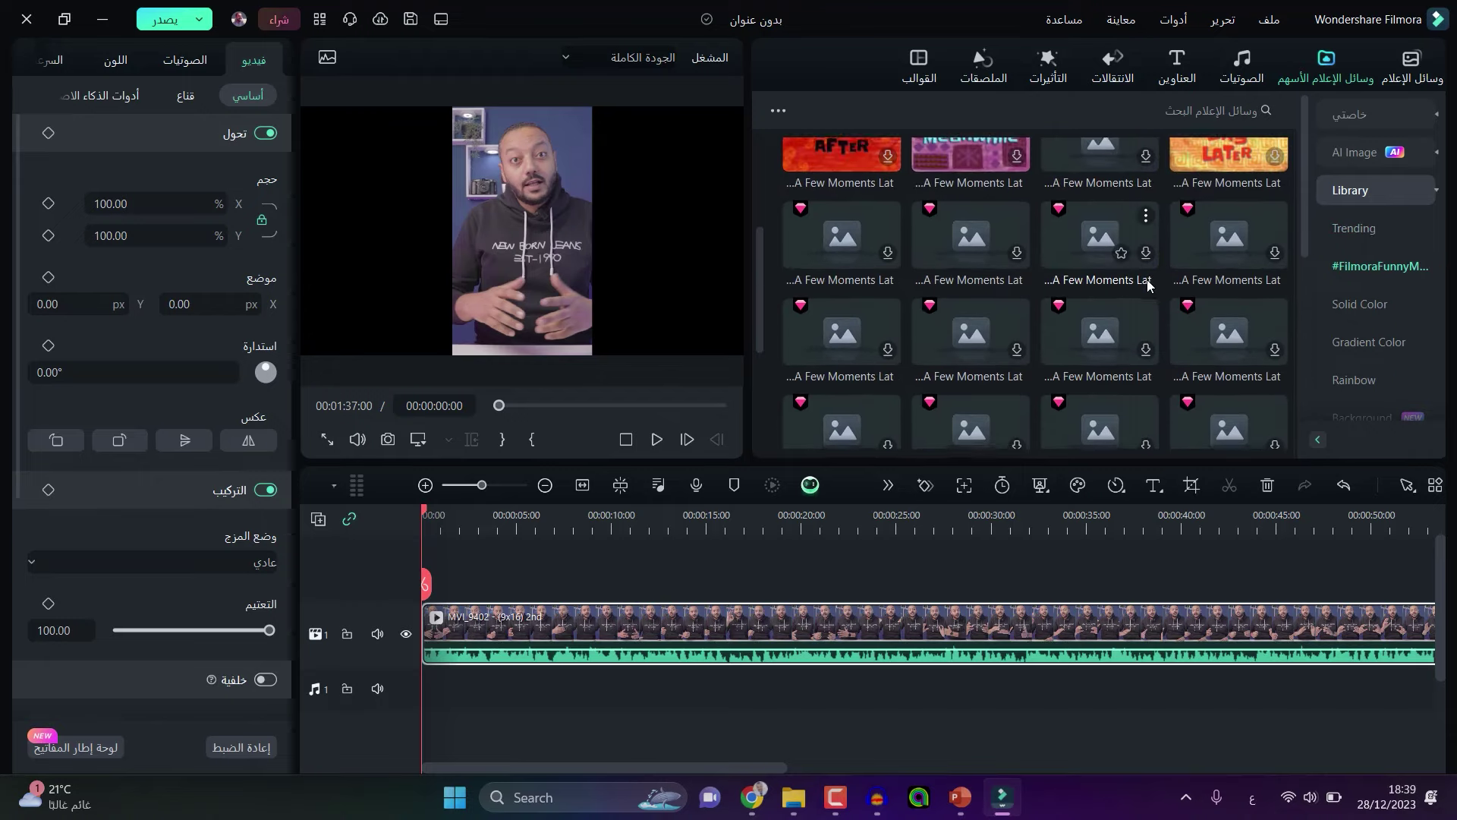
left_click(1362, 302)
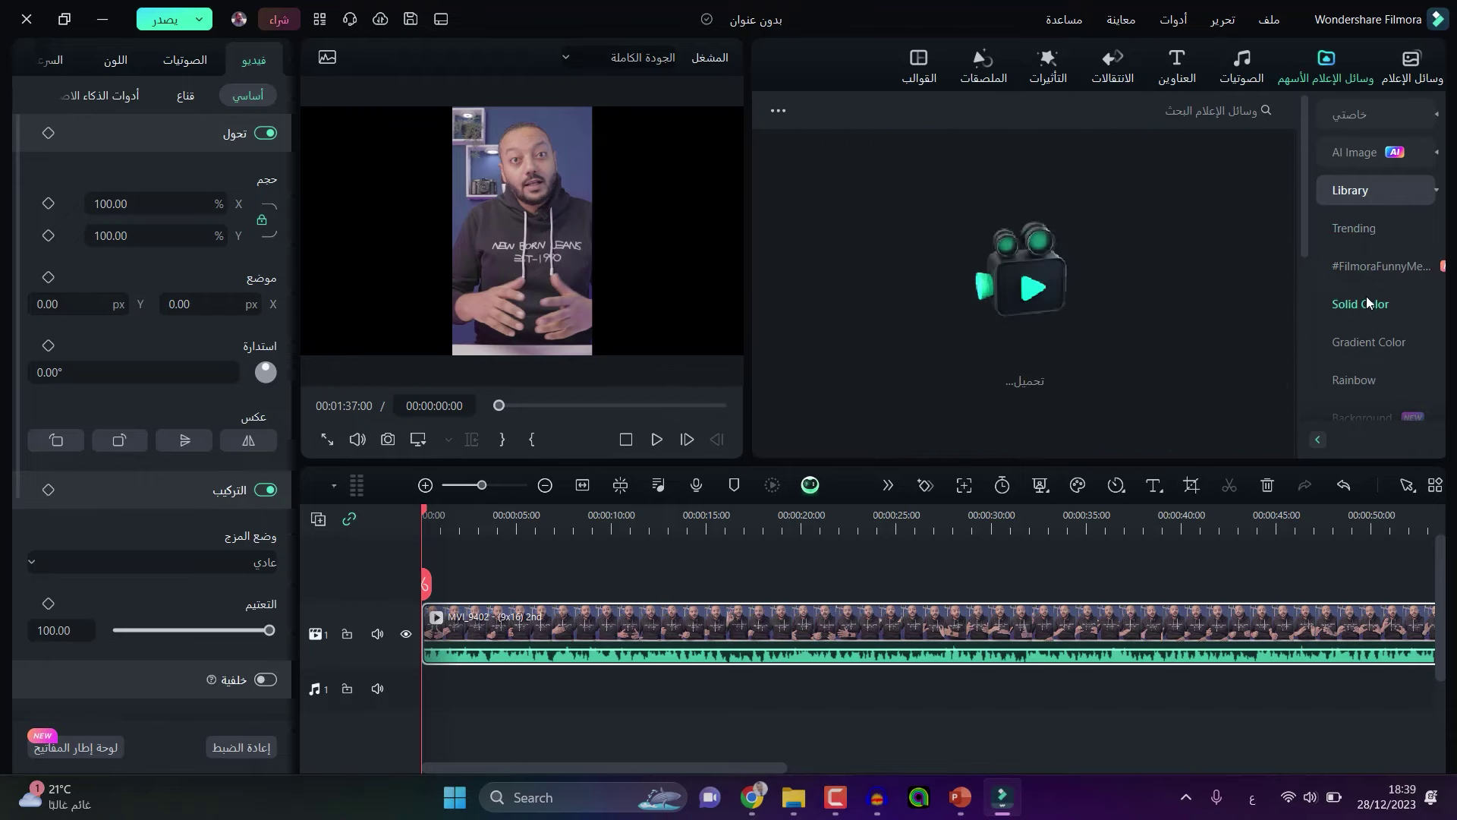
left_click(1366, 343)
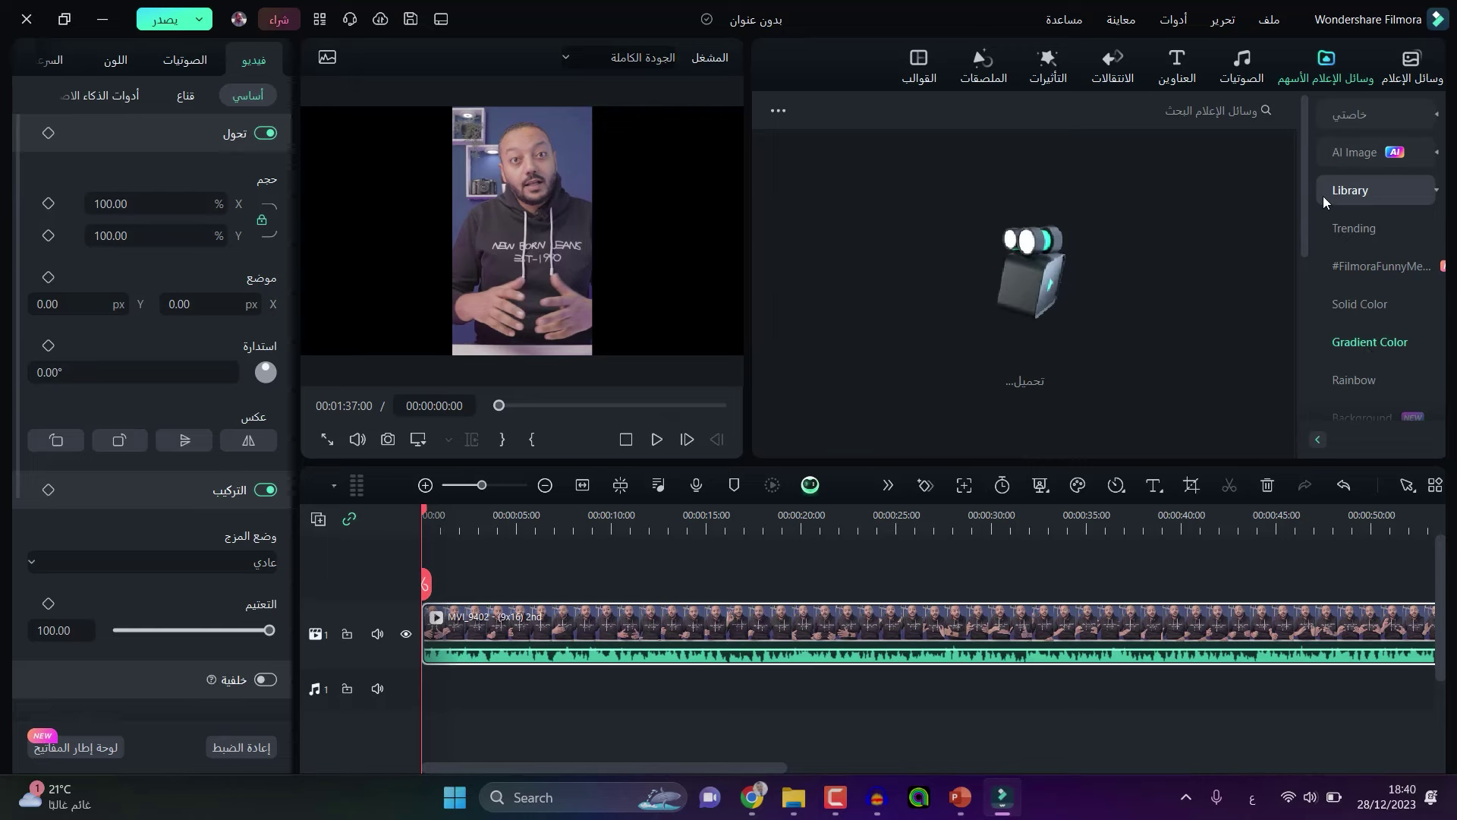
left_click(1346, 230)
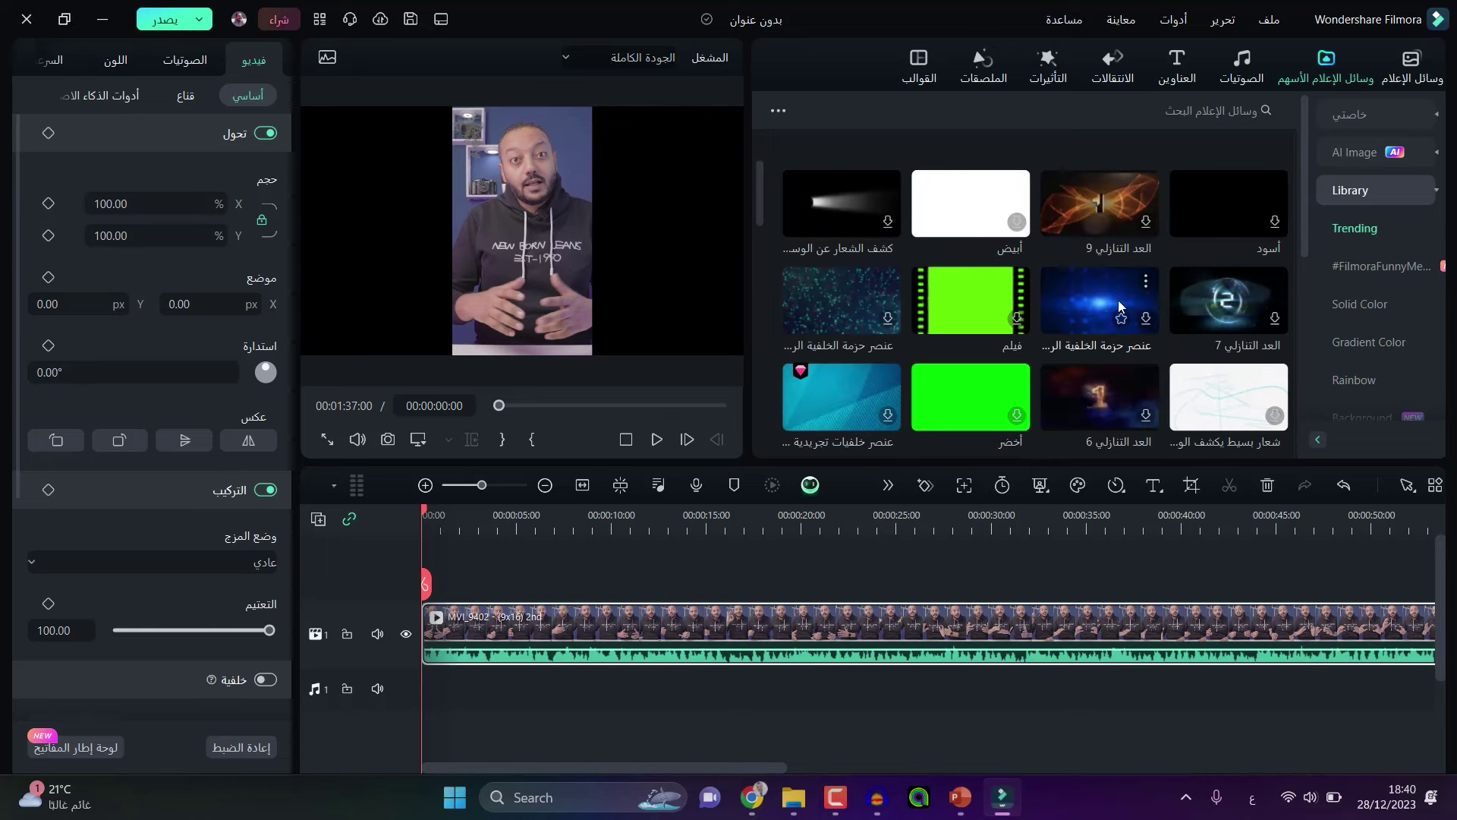
Try placing the العد التنازلي 9 countdown at the timeline start, shifting the main clip to follow it, and play the result
left_click_drag(1100, 203, 511, 536)
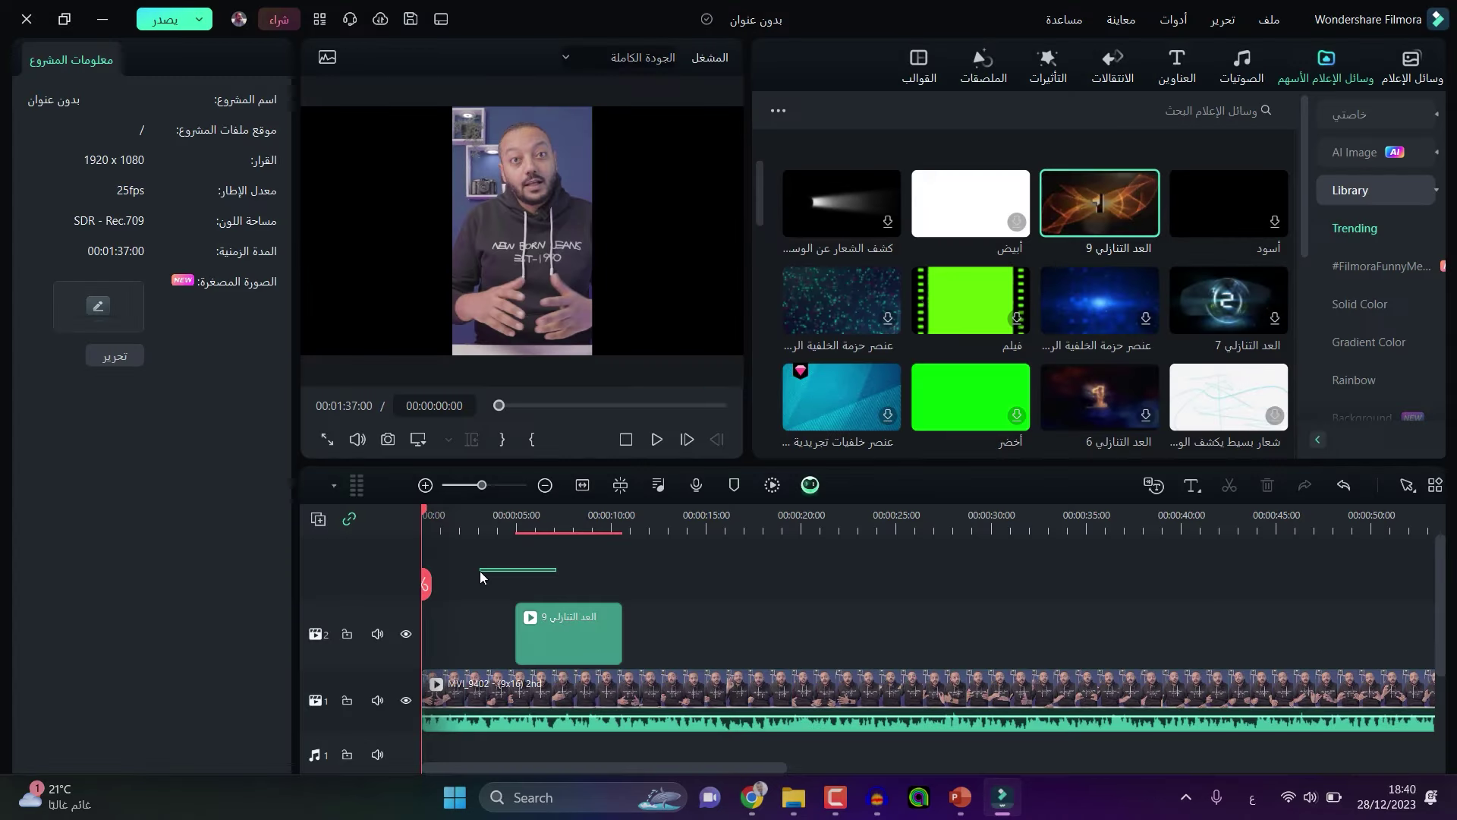
left_click_drag(562, 634, 468, 634)
left_click(592, 684)
left_click_drag(591, 684, 697, 684)
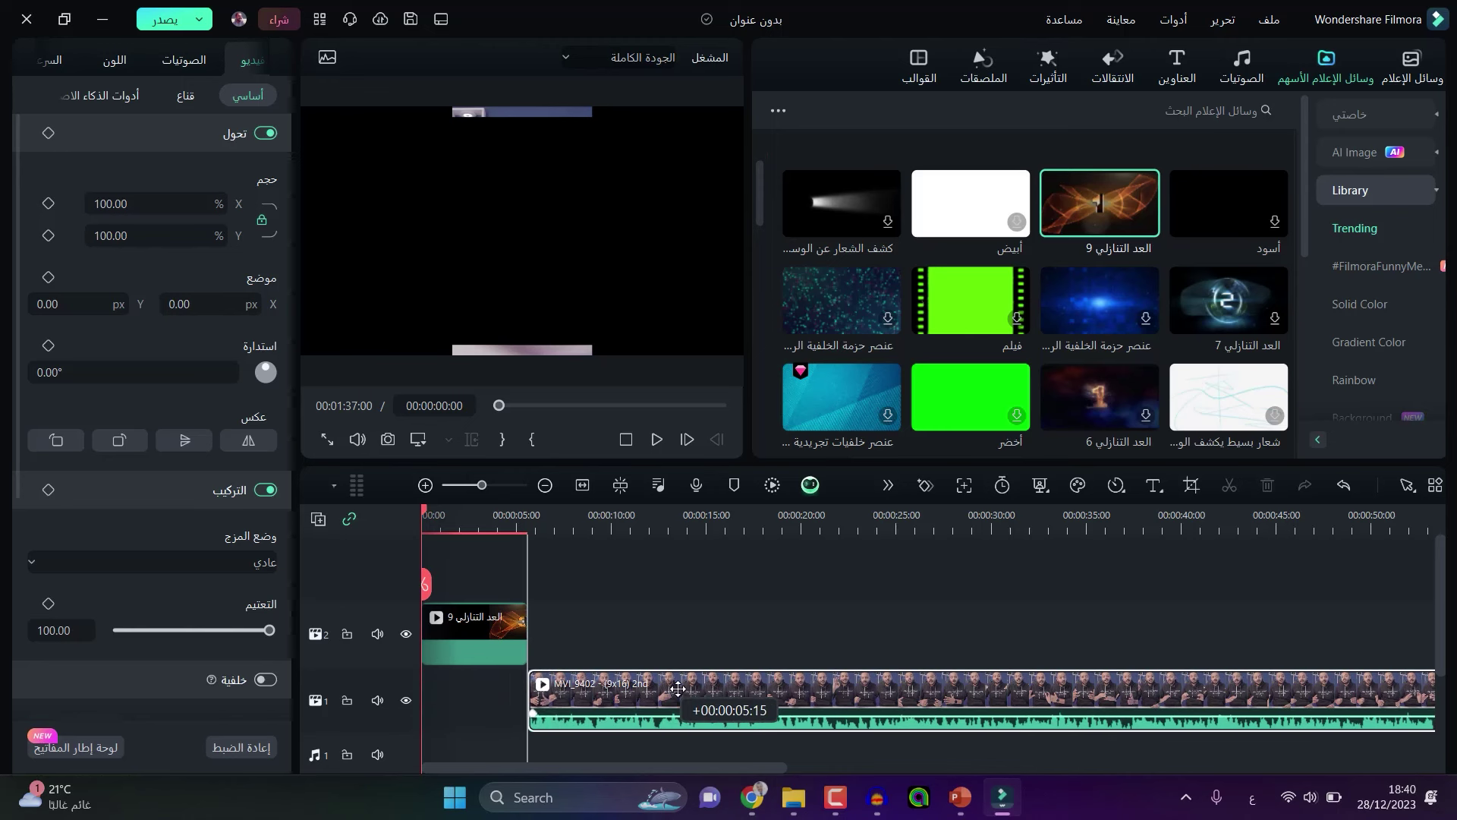
left_click(441, 523)
key("space")
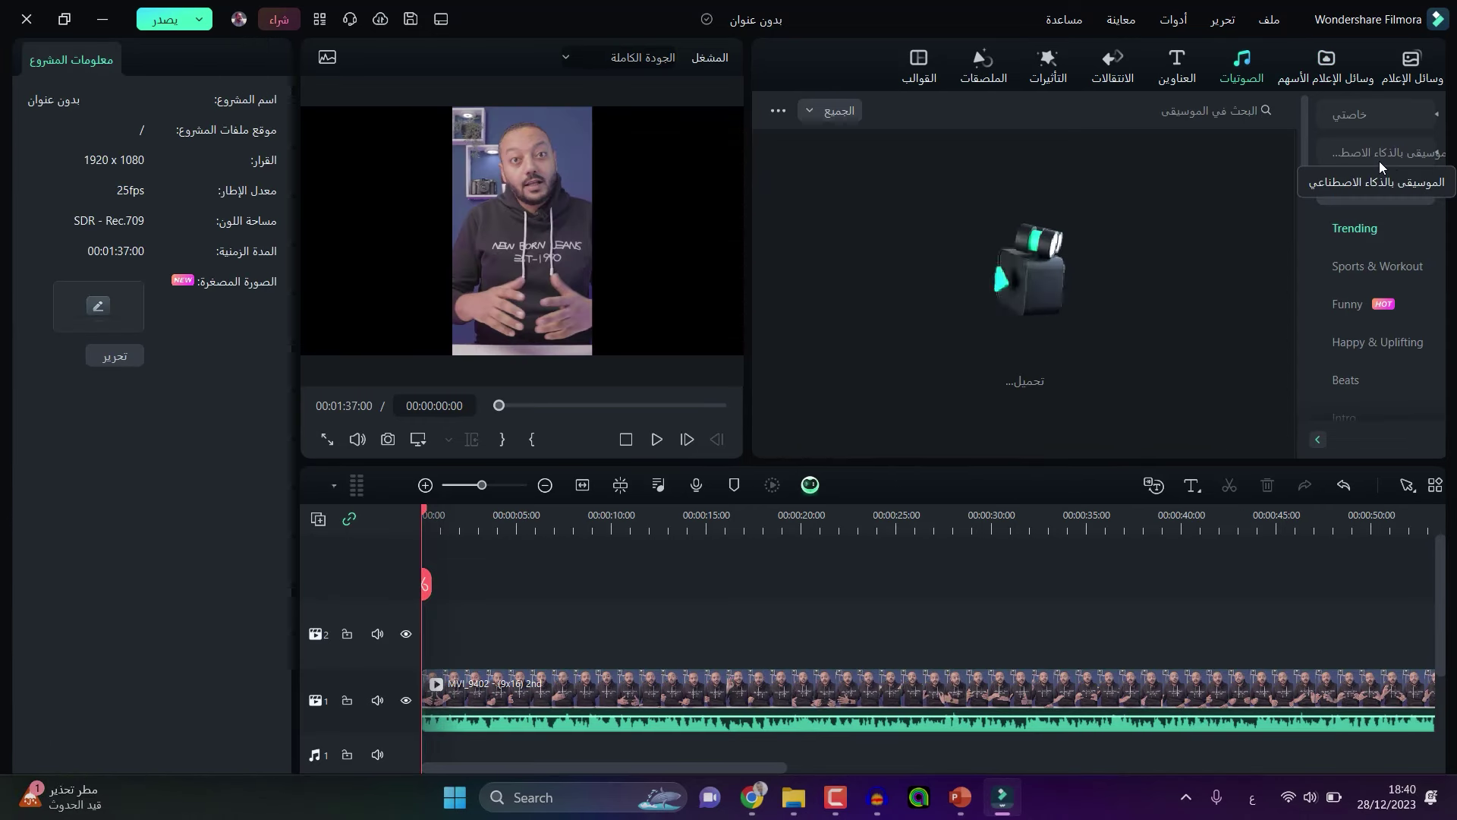
Open the AI music generator and choose حماس as the mood after trying the other moods
left_click(1404, 154)
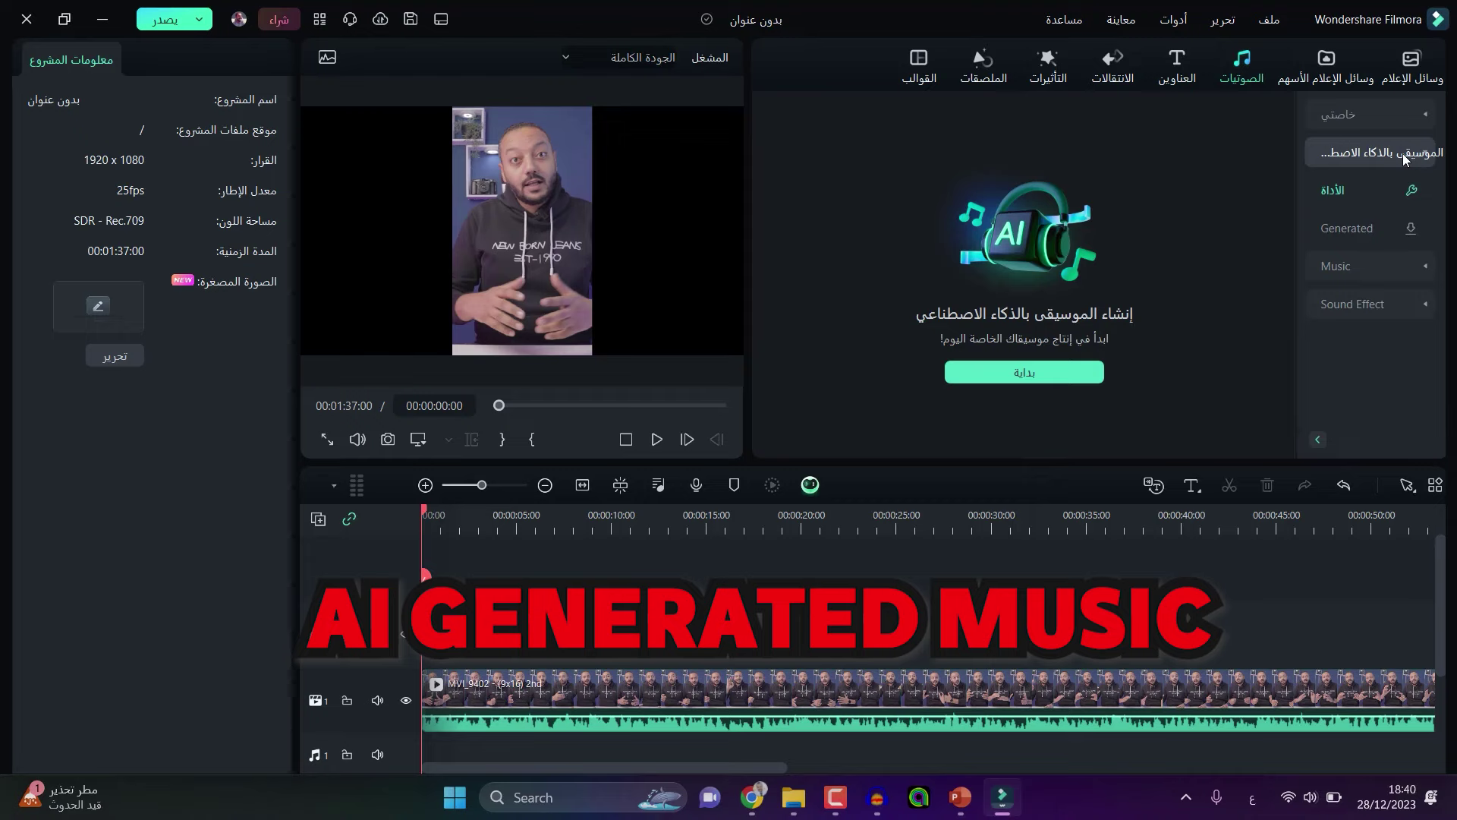
left_click(1054, 380)
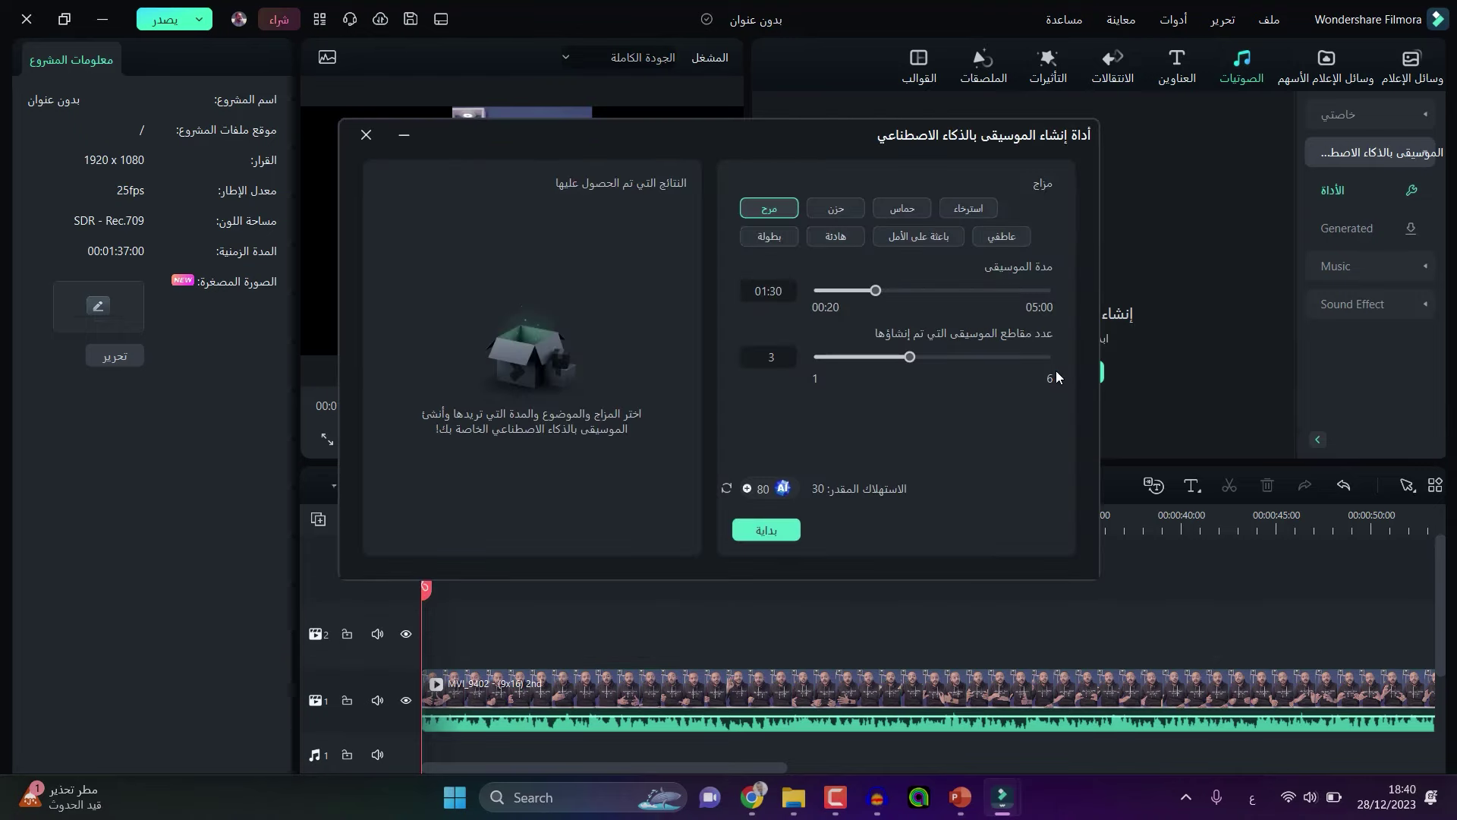
left_click(961, 212)
left_click(913, 213)
left_click(837, 215)
left_click(763, 208)
left_click(769, 236)
left_click(906, 211)
Set the music duration to 01:42 with 3 tracks and generate the music
left_click_drag(878, 291, 915, 296)
left_click_drag(668, 134, 708, 106)
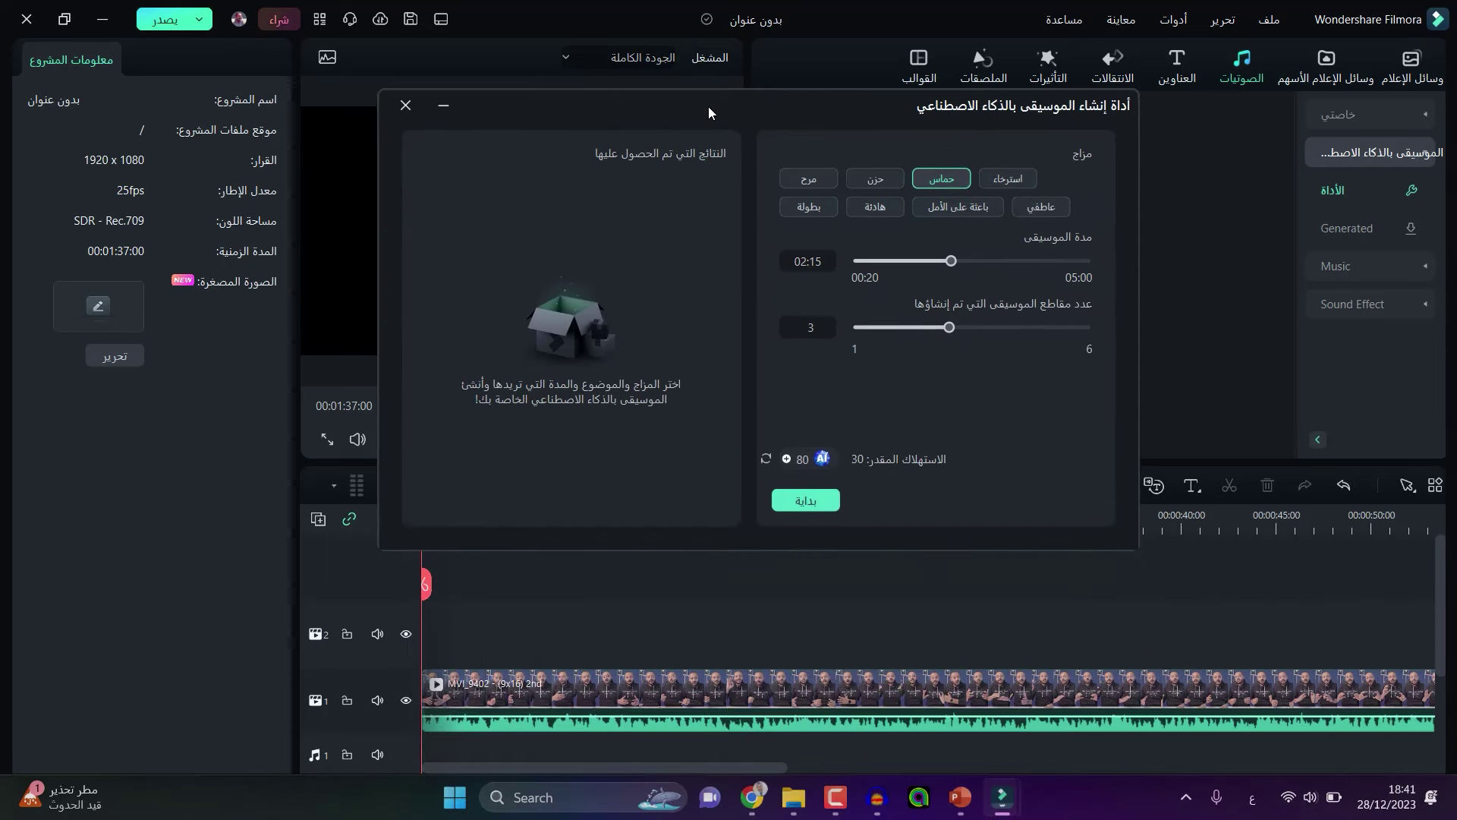
left_click_drag(950, 261, 926, 267)
mouse_move(949, 328)
left_mouse_down()
mouse_move(858, 337)
mouse_move(945, 332)
left_mouse_up()
left_click(806, 501)
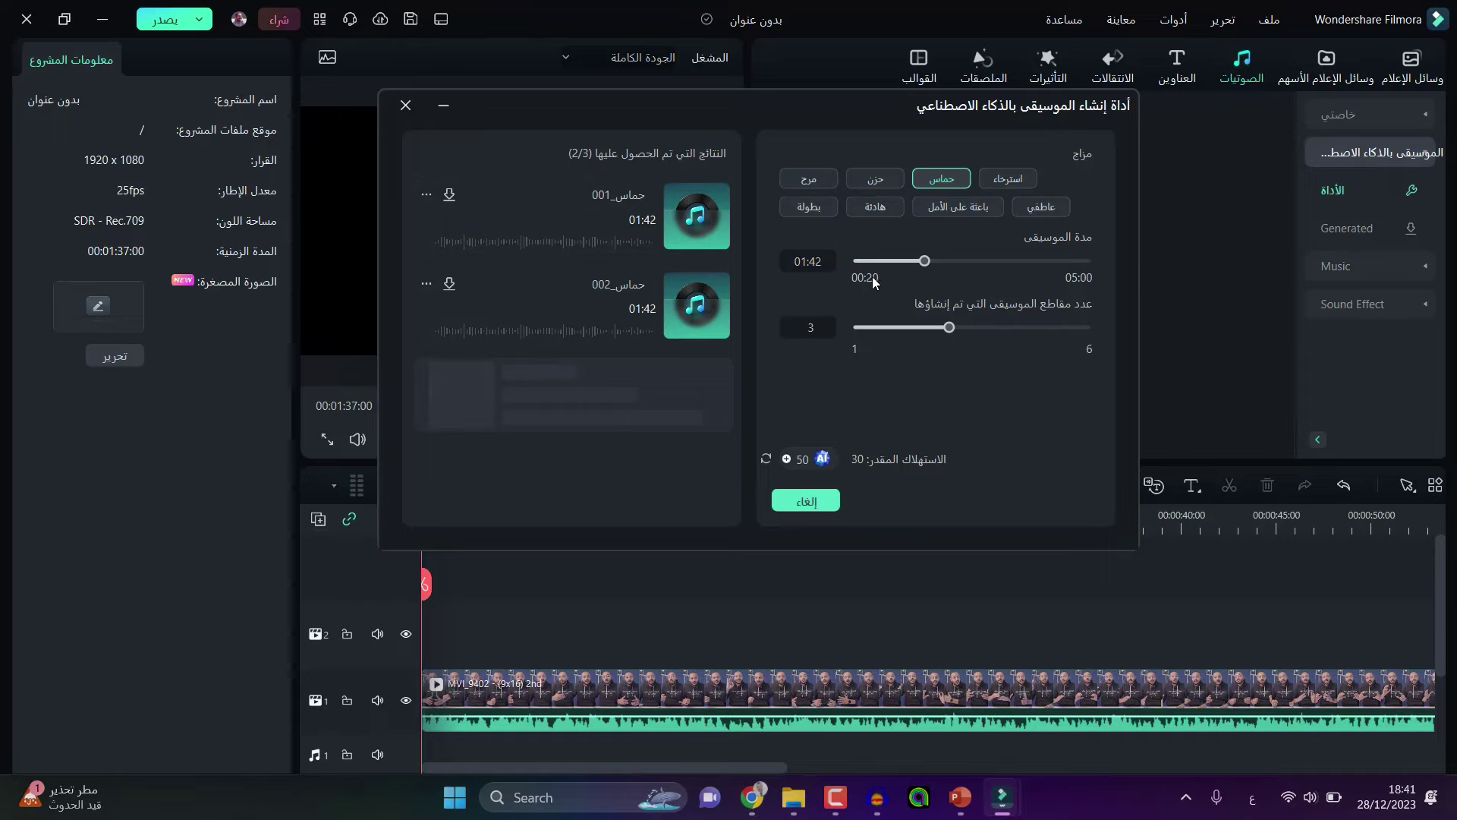
Listen to each of the three generated music tracks
left_click(700, 216)
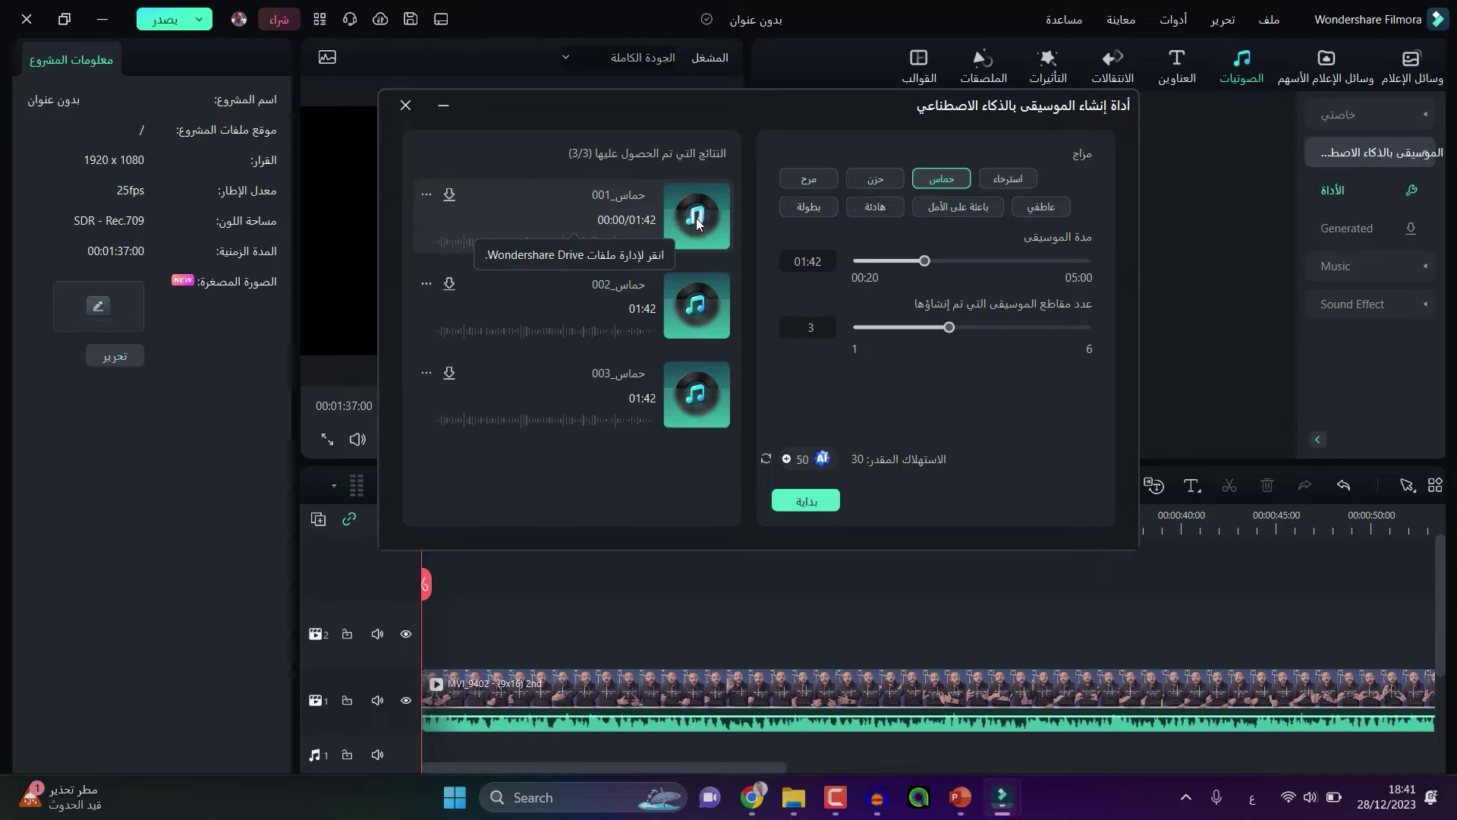
left_click(697, 305)
left_click(699, 393)
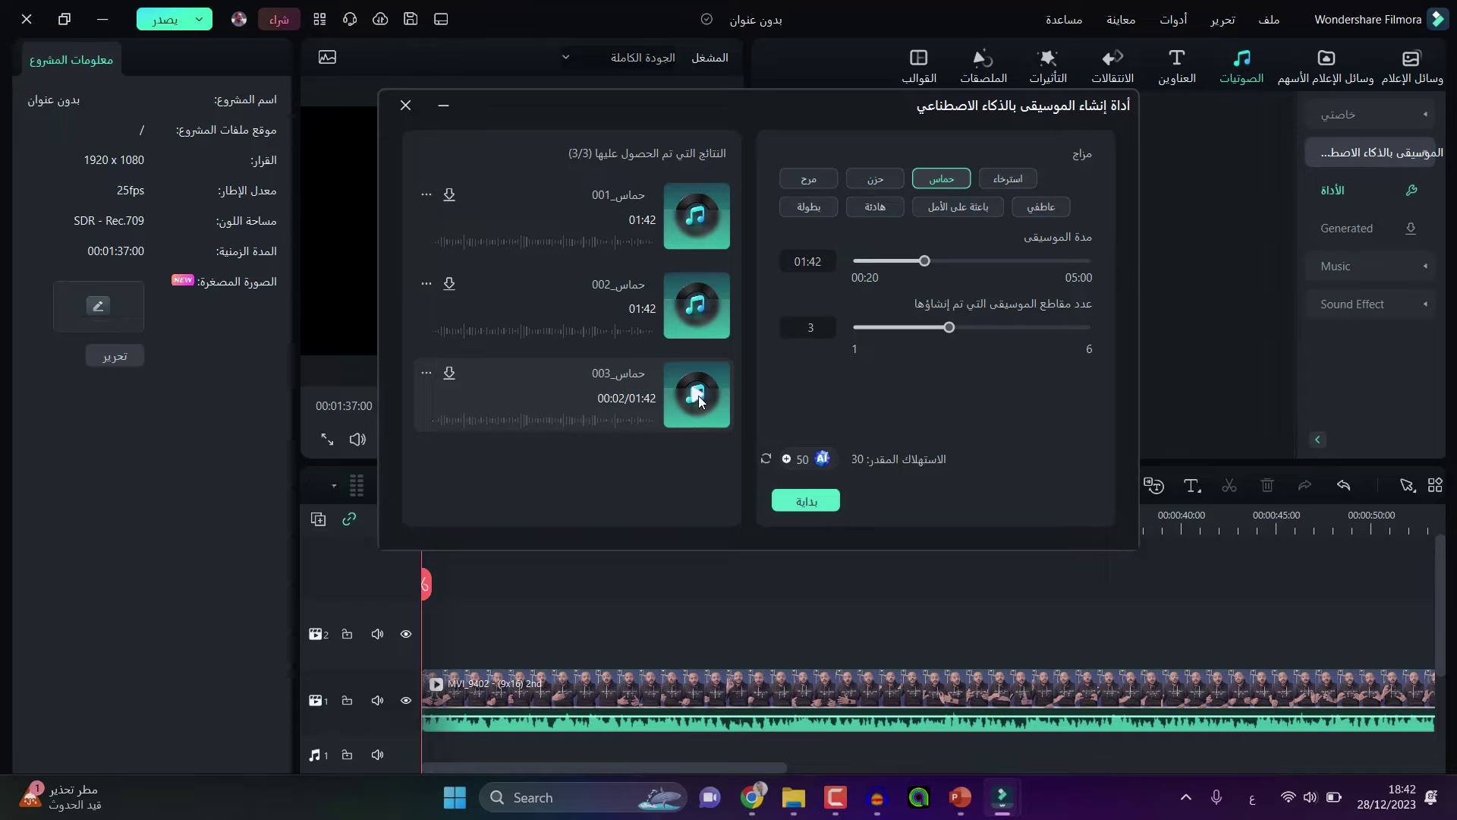
Add the first generated track, حماس_001, to the audio track at the timeline start and play it back with the video
left_click_drag(448, 196, 411, 726)
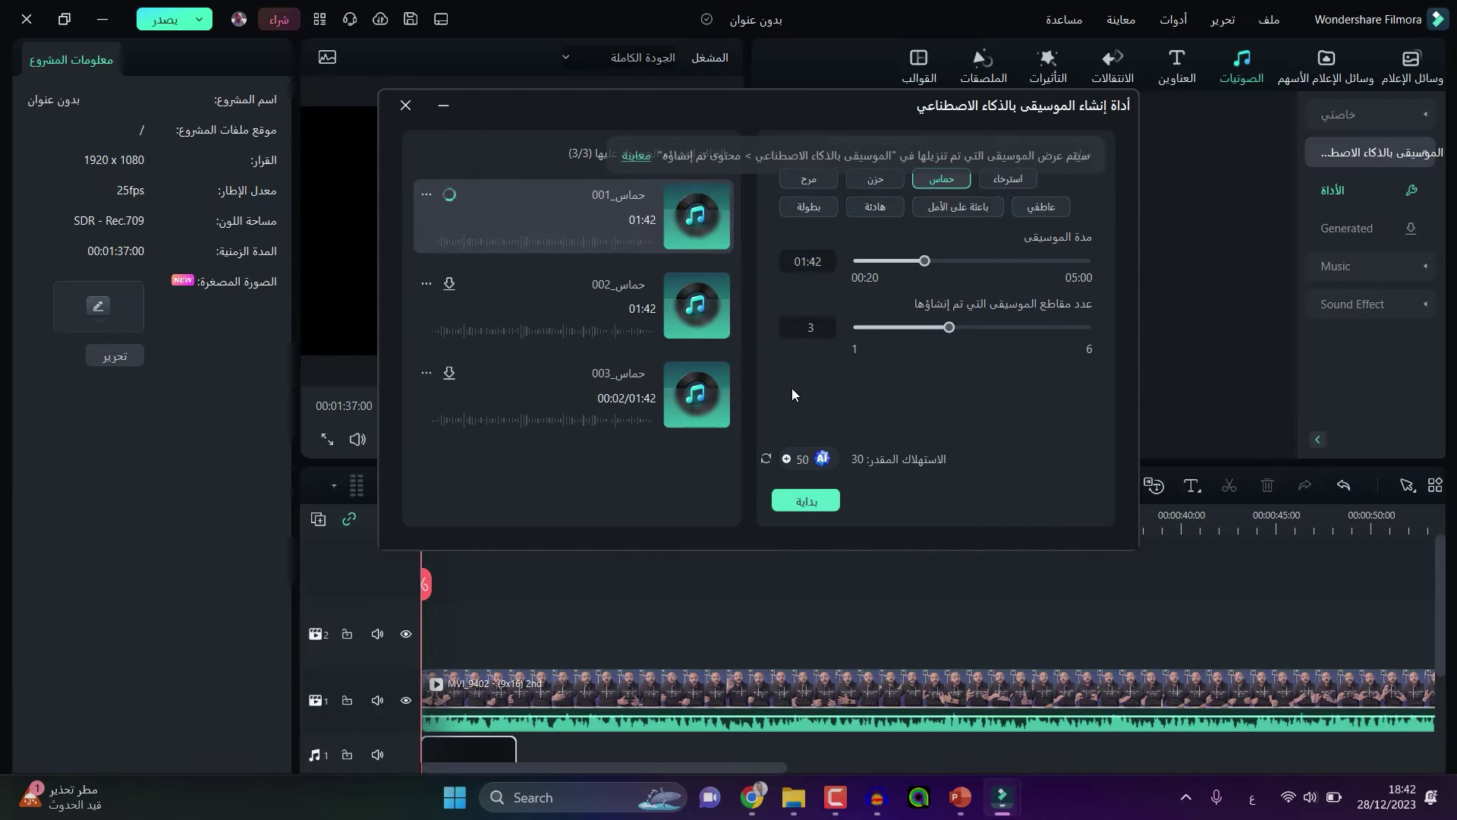
left_click(452, 706)
left_click_drag(452, 706, 459, 707)
left_click_drag(432, 514, 410, 514)
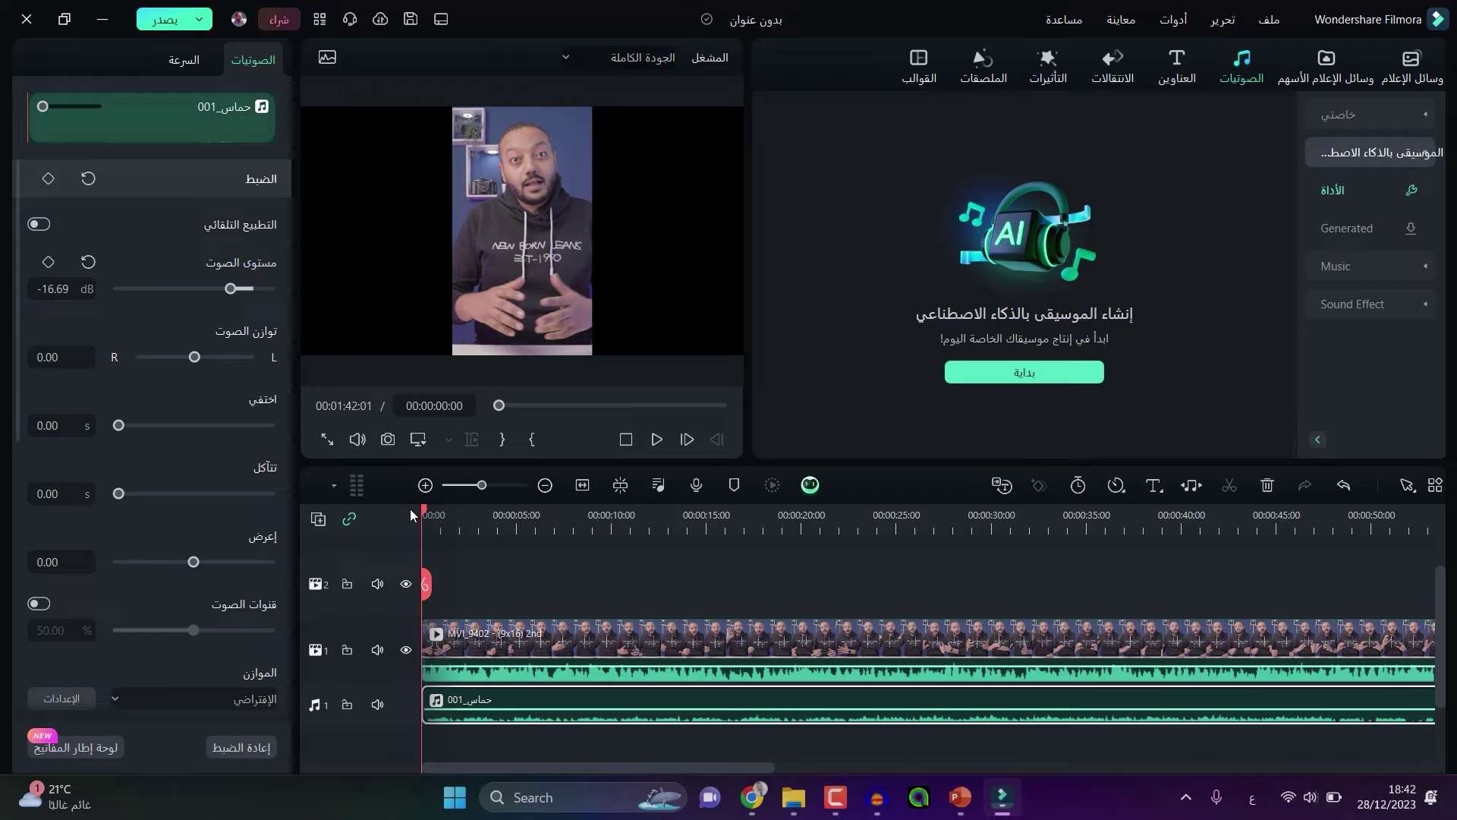
key("space")
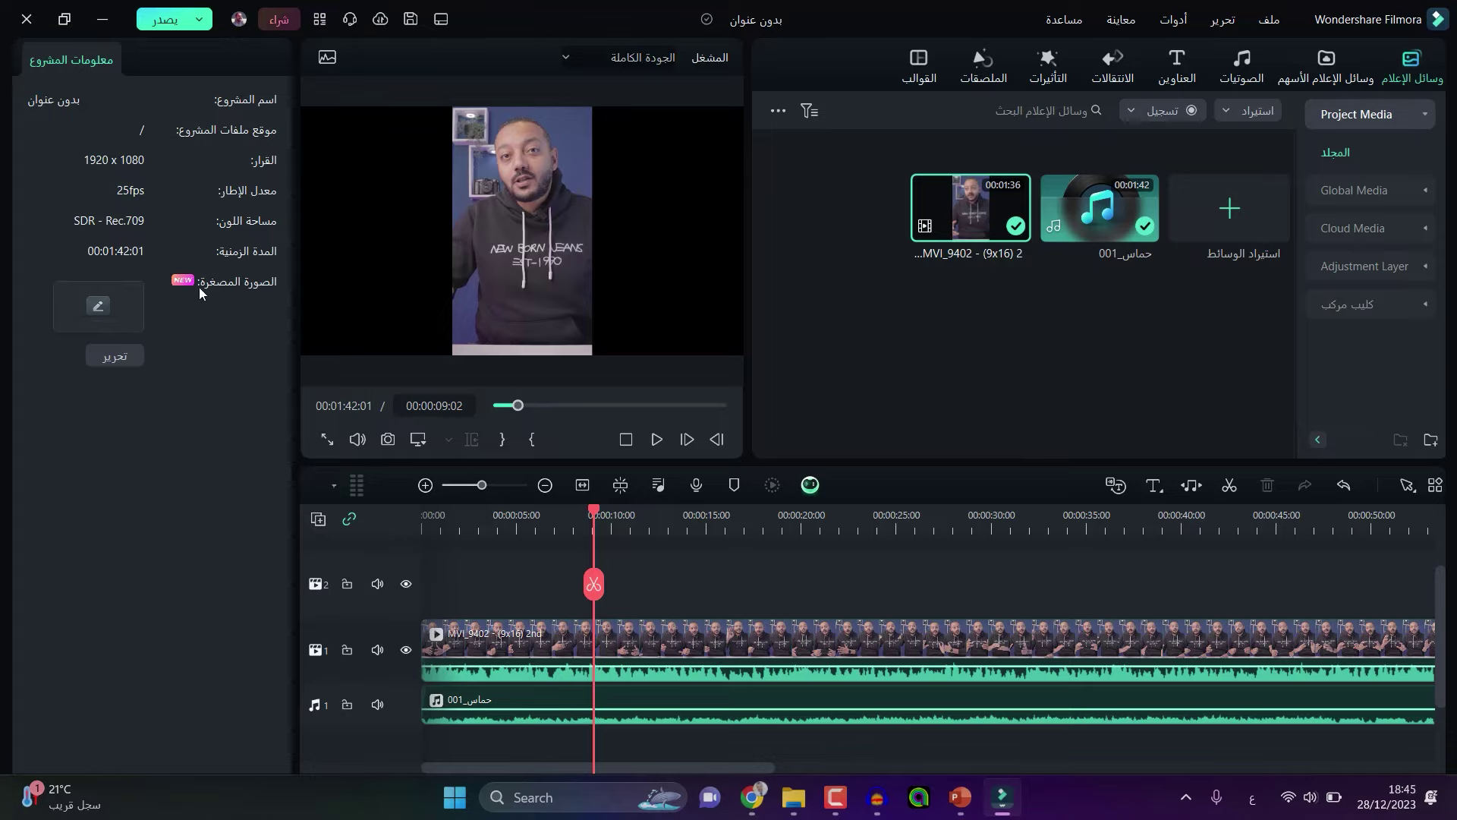
Choose Screenshot (60) from the Screenshots folder as the project thumbnail instead of a video frame
left_click(96, 307)
mouse_move(436, 500)
left_mouse_down()
mouse_move(374, 501)
mouse_move(709, 502)
mouse_move(521, 503)
left_mouse_up()
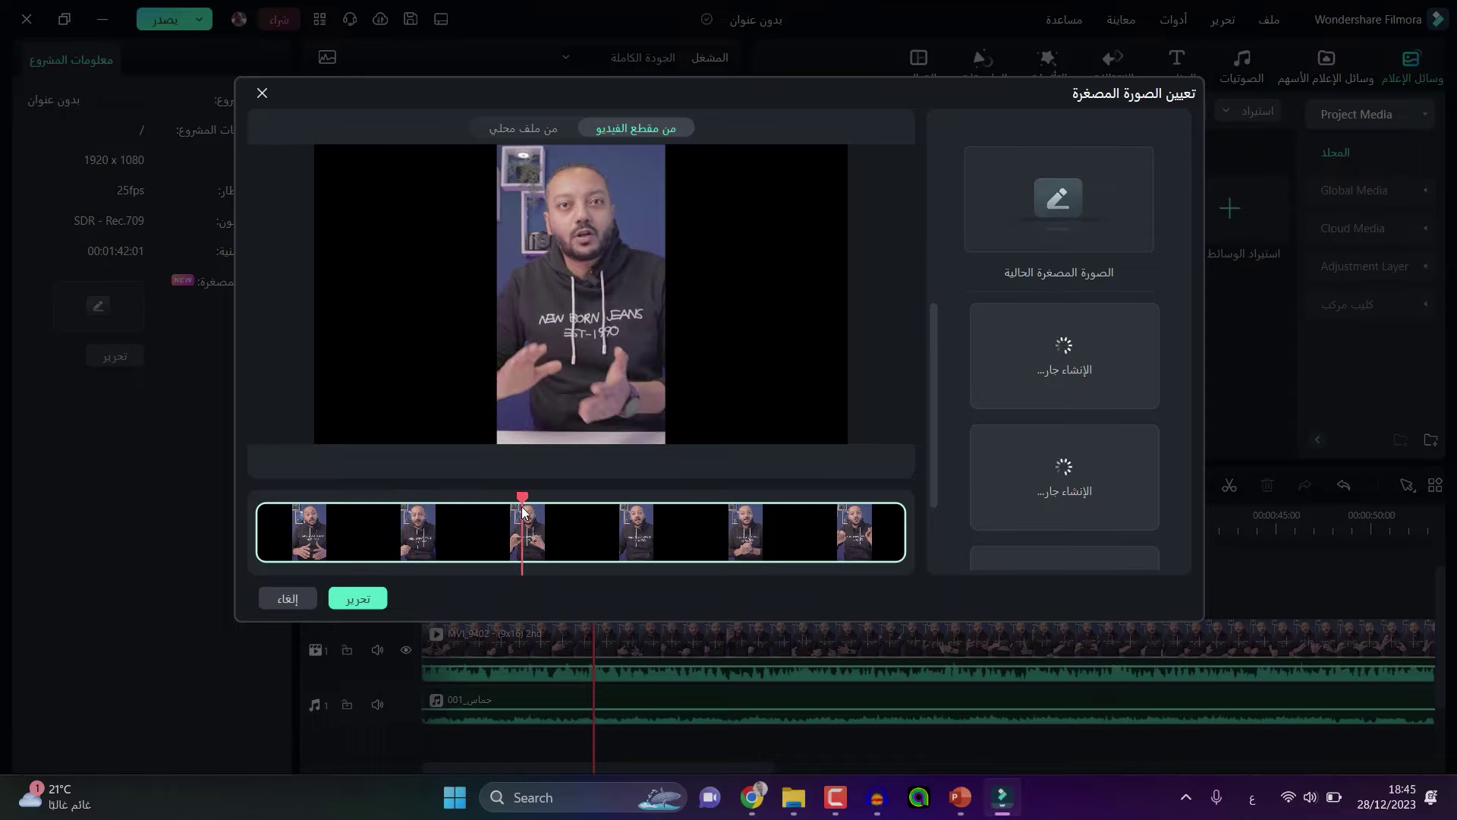
left_click(533, 129)
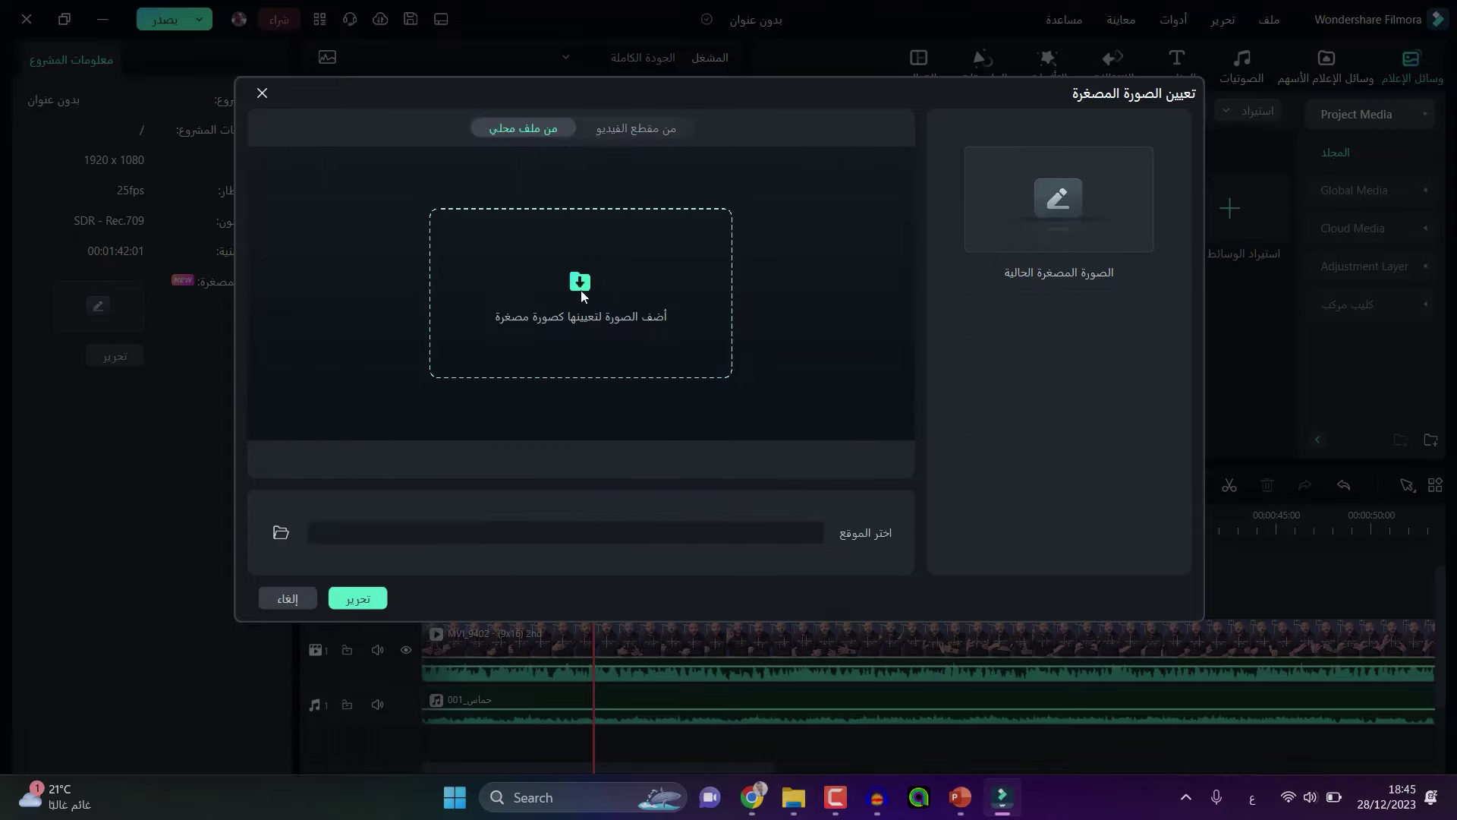
left_click(581, 292)
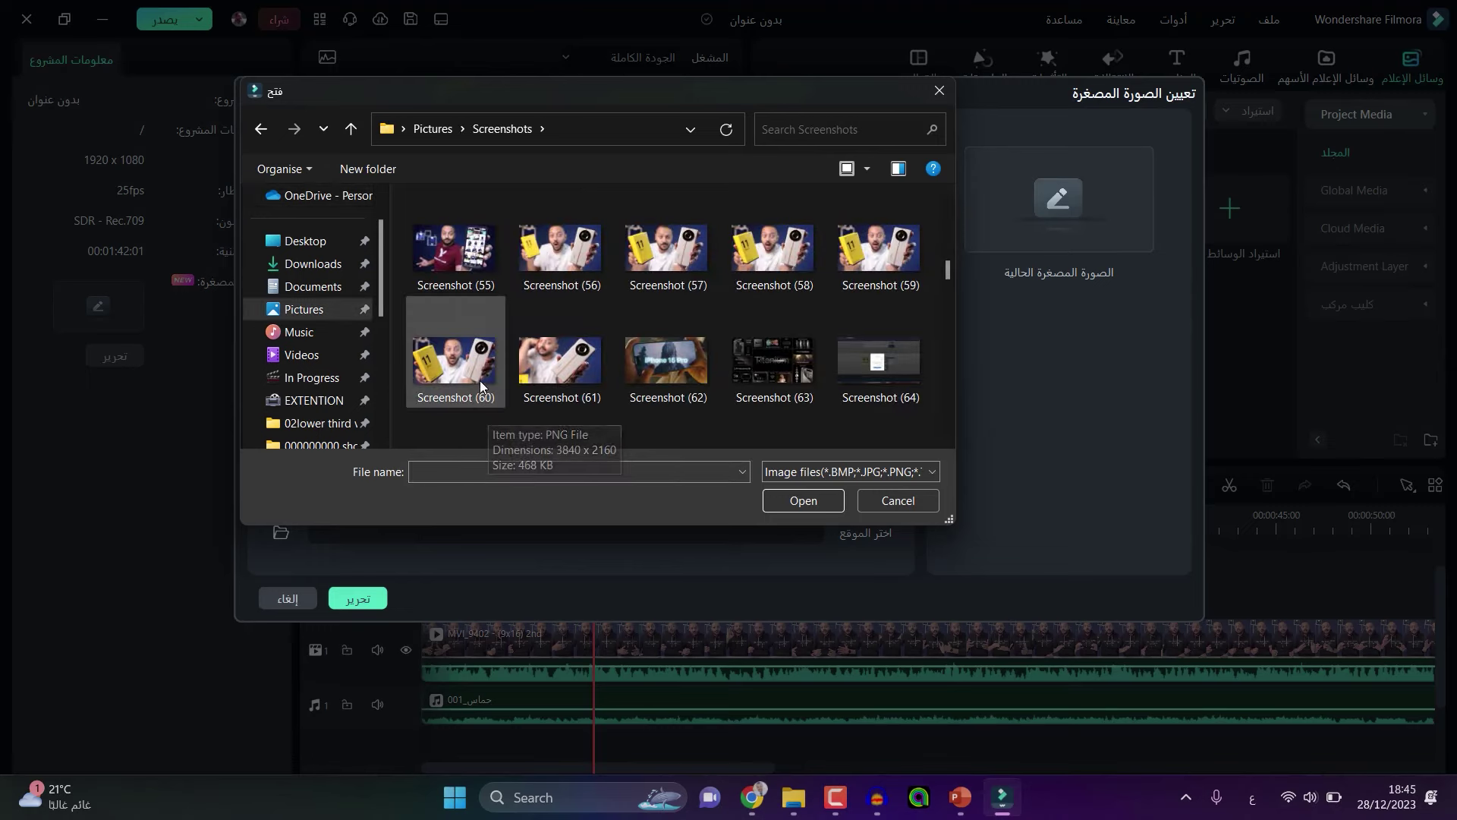
double_click(470, 369)
Open the thumbnail for editing, browse the template categories and apply the Travel Vlog 01 template from Vlog
left_click(372, 608)
left_click(510, 156)
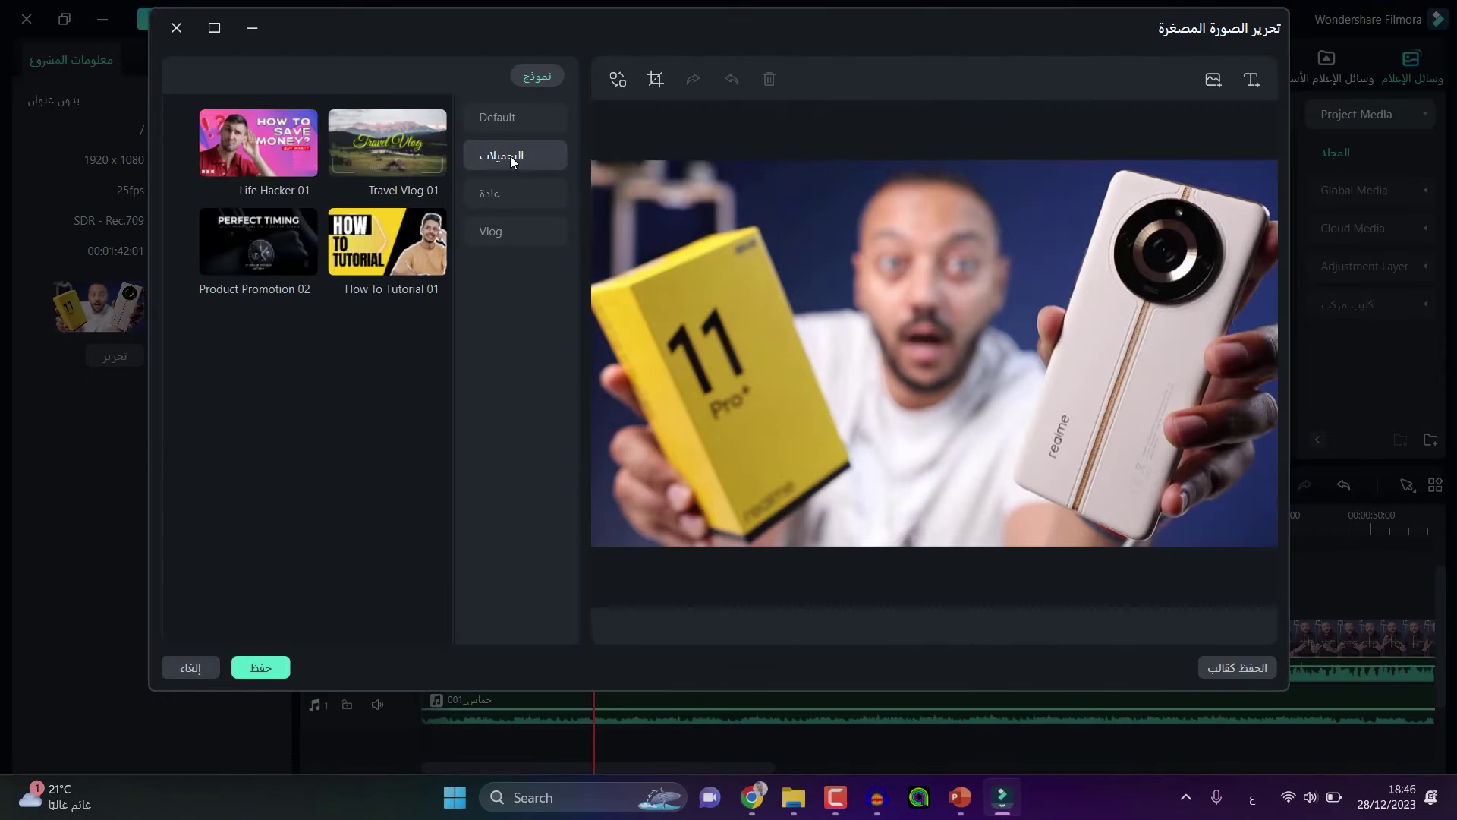
left_click(519, 197)
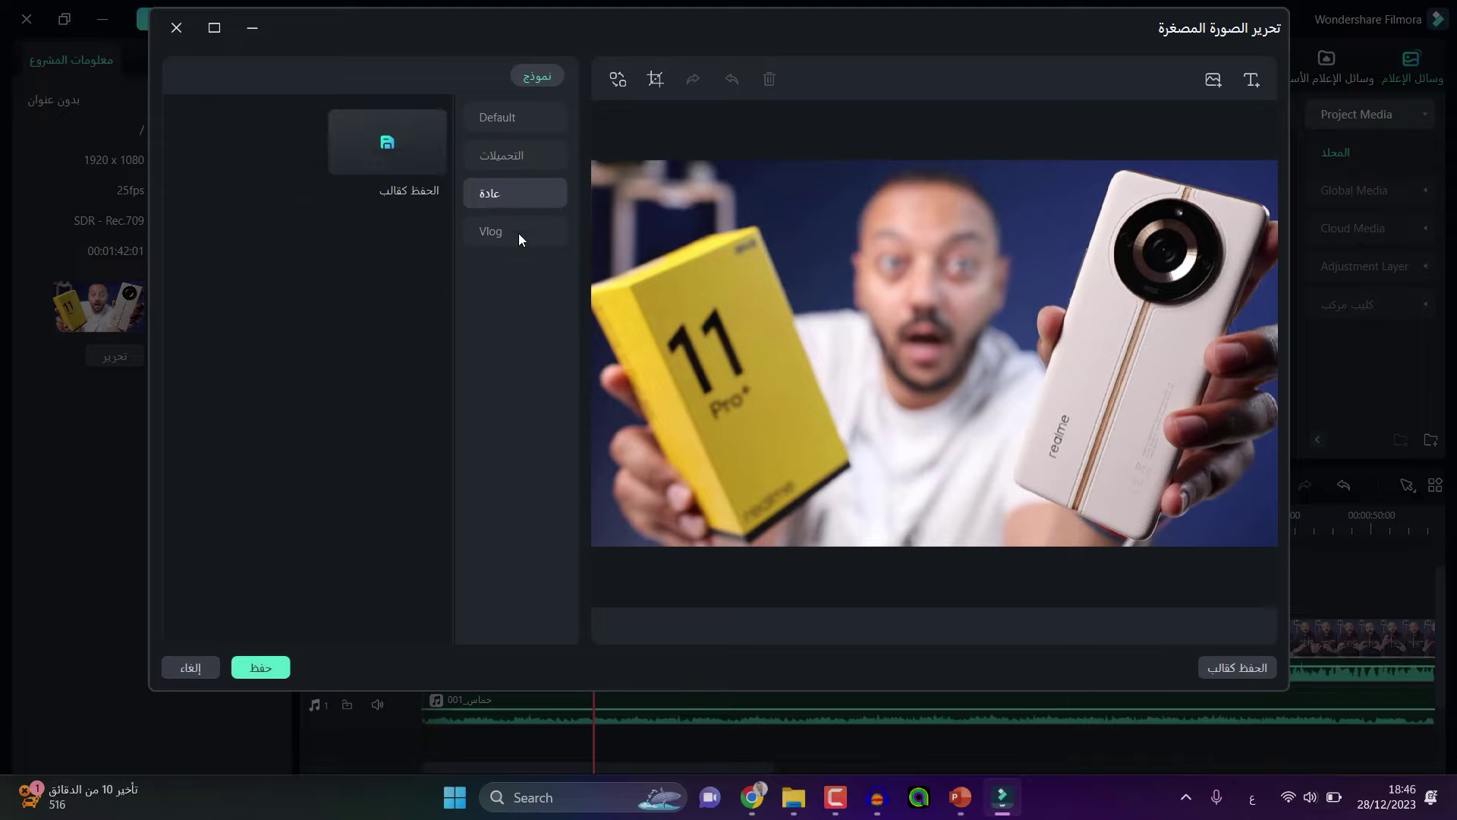
left_click(495, 234)
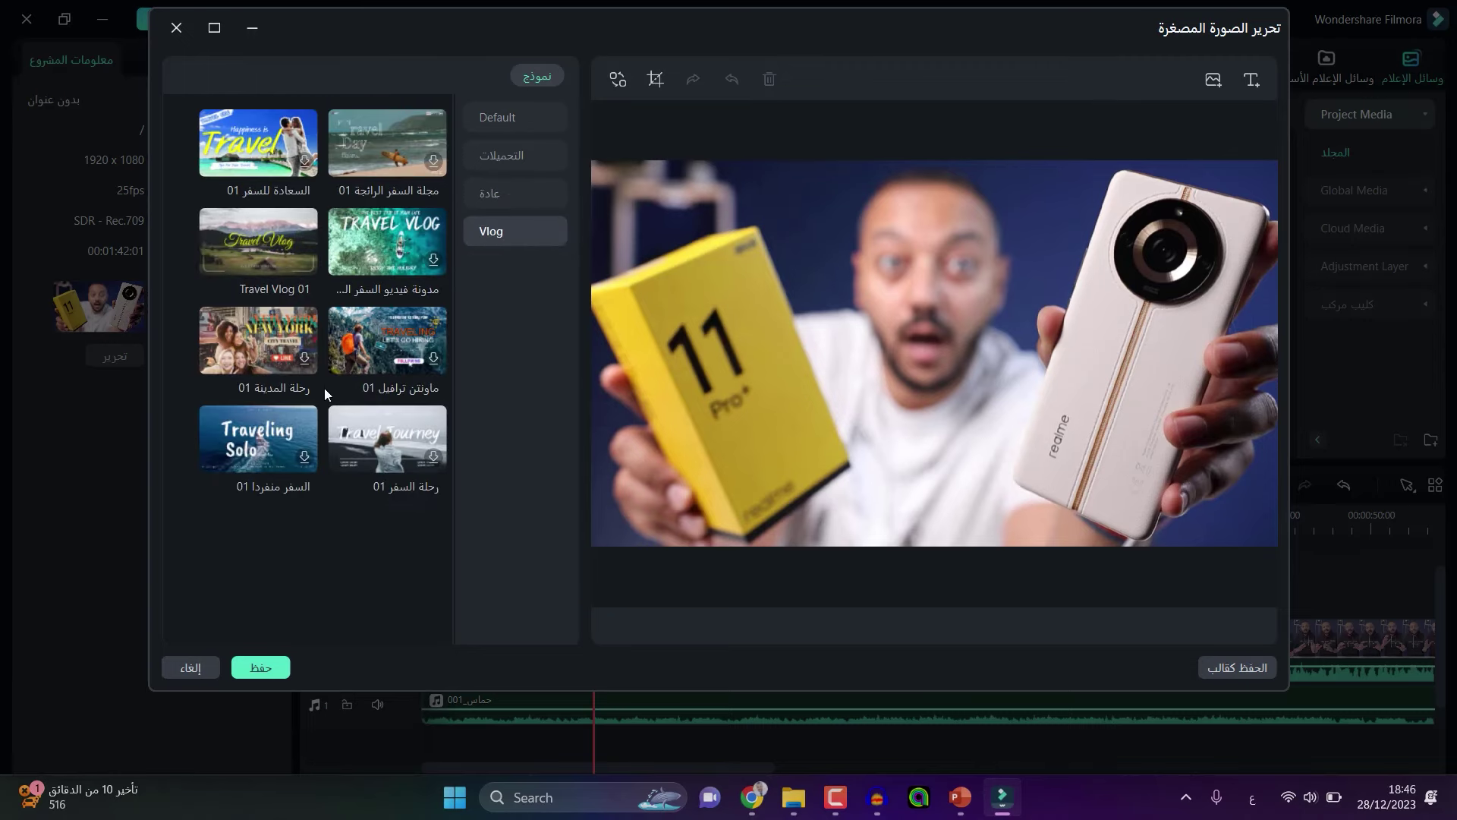
left_click(270, 248)
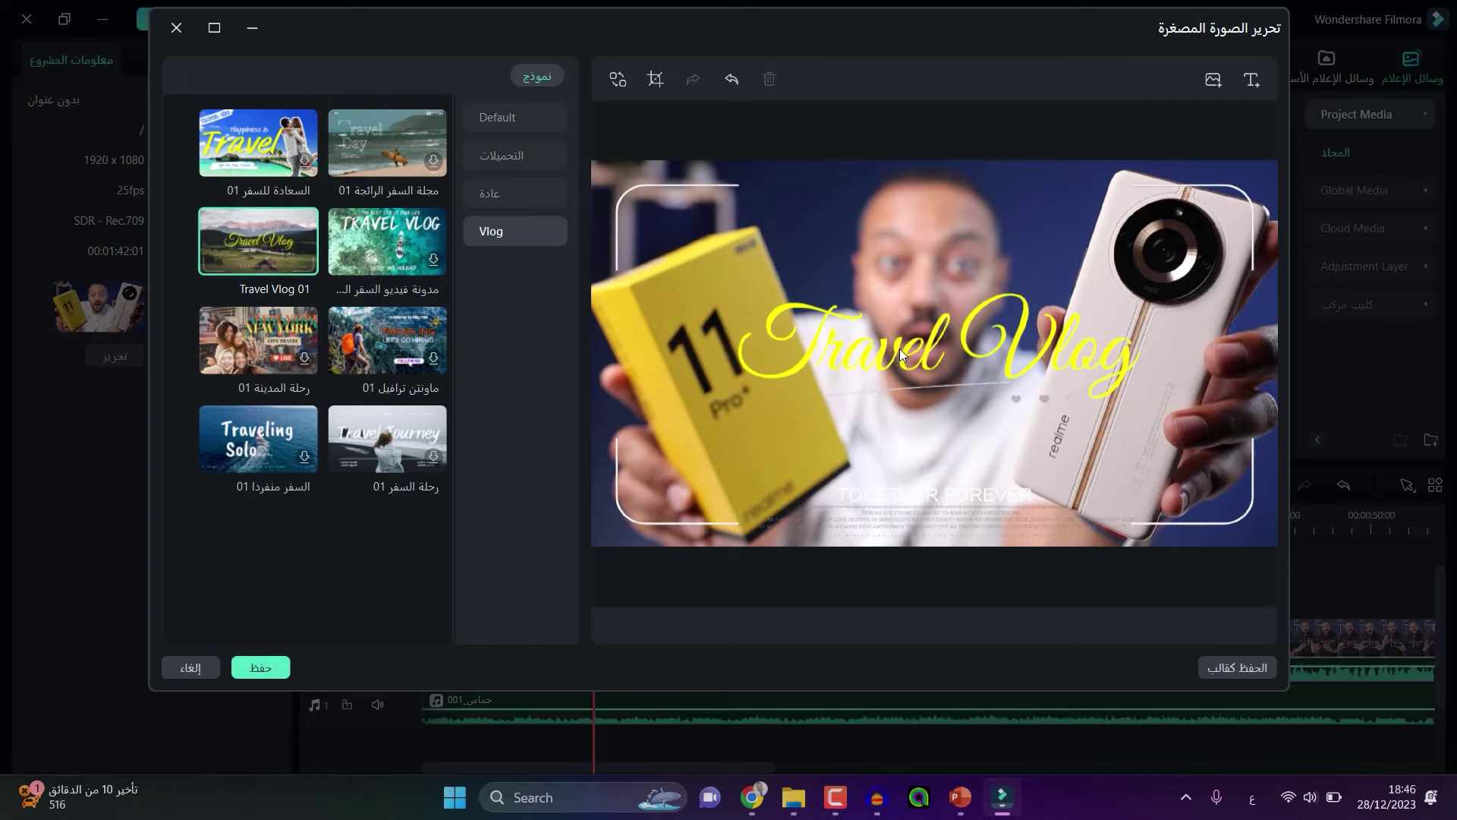
Replace the Travel Vlog title with "أفضل قيمة مقابل السعر" and fit it at size 54, tilted upward below the face
double_click(900, 348)
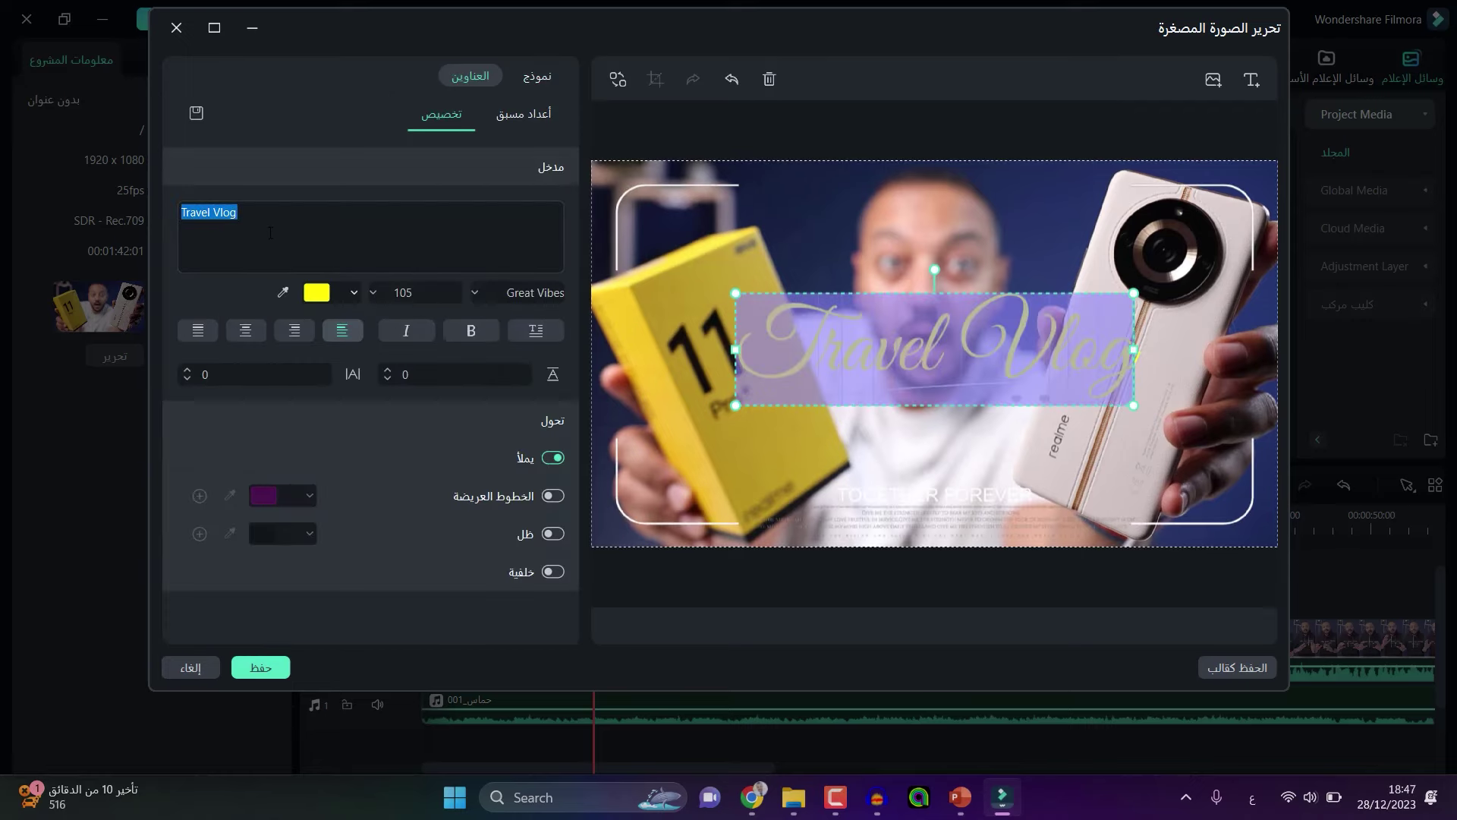
type("أفضل قيمة مقابل السعر")
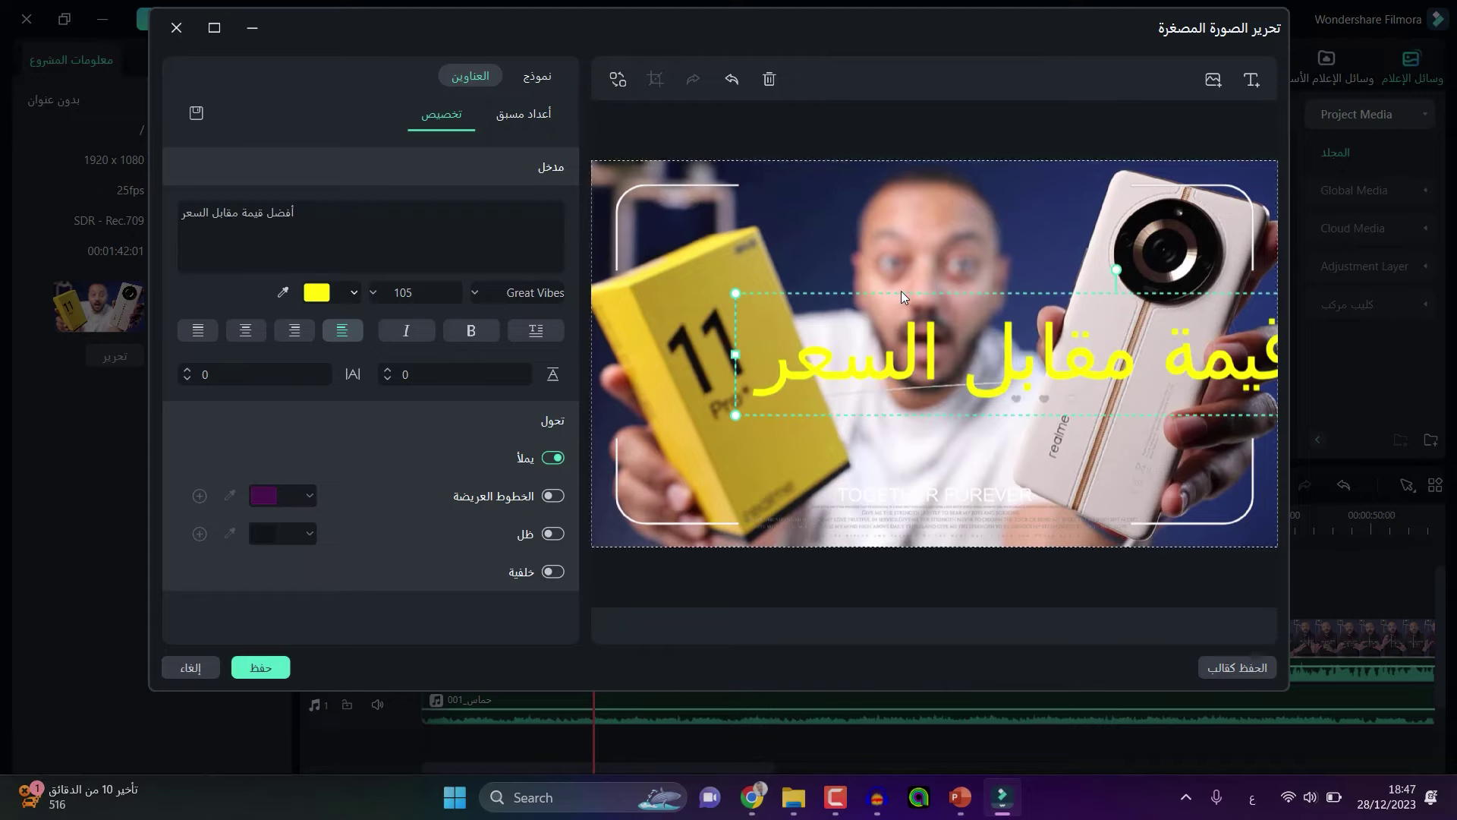
left_click(935, 272)
left_click_drag(900, 365, 770, 364)
left_click_drag(609, 293, 932, 323)
Set the title's fill to black sampled from the image and add a golden-yellow outline
left_click(316, 300)
left_click(336, 359)
left_click(283, 292)
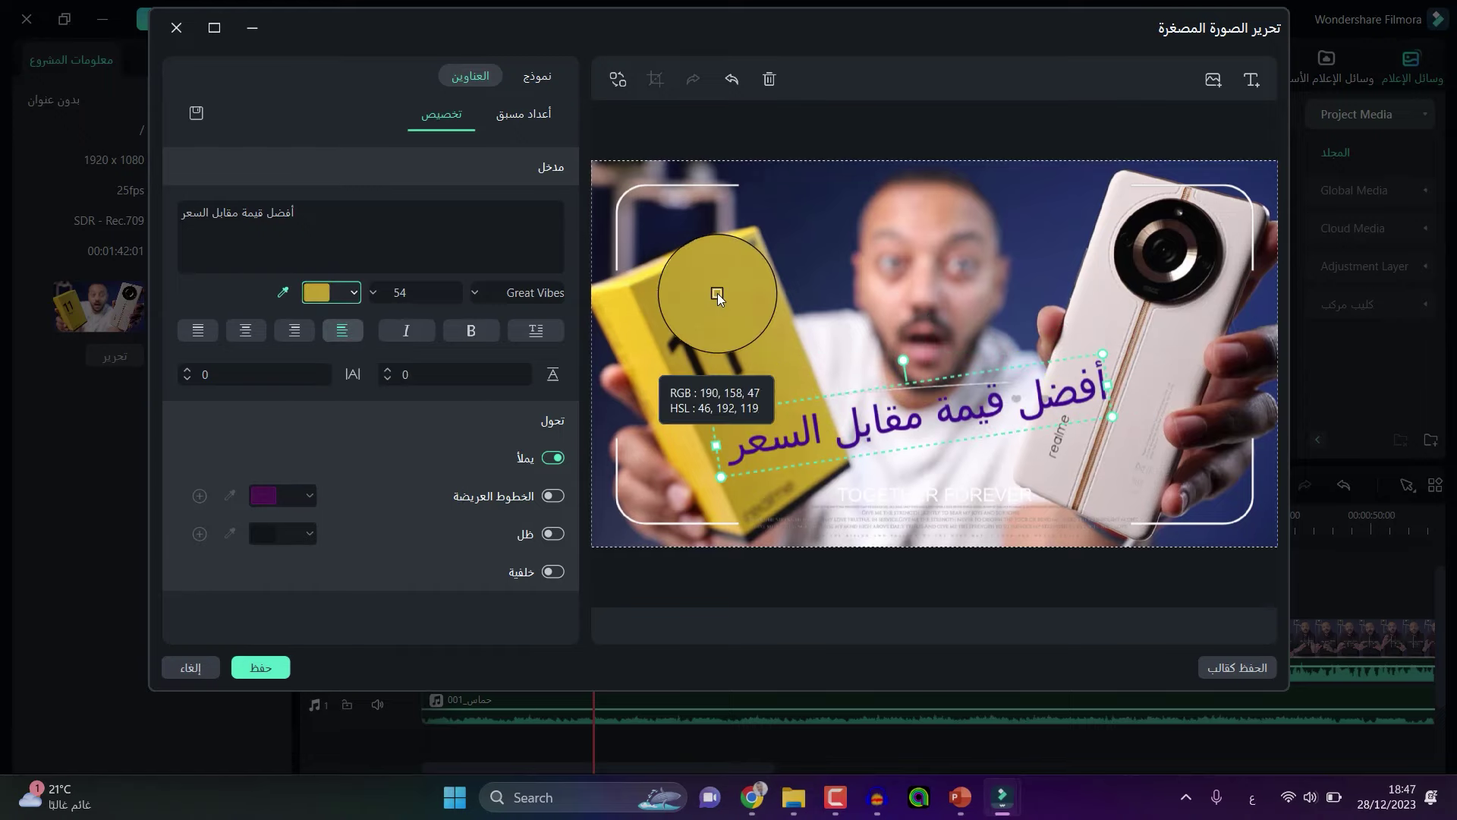
left_click(553, 496)
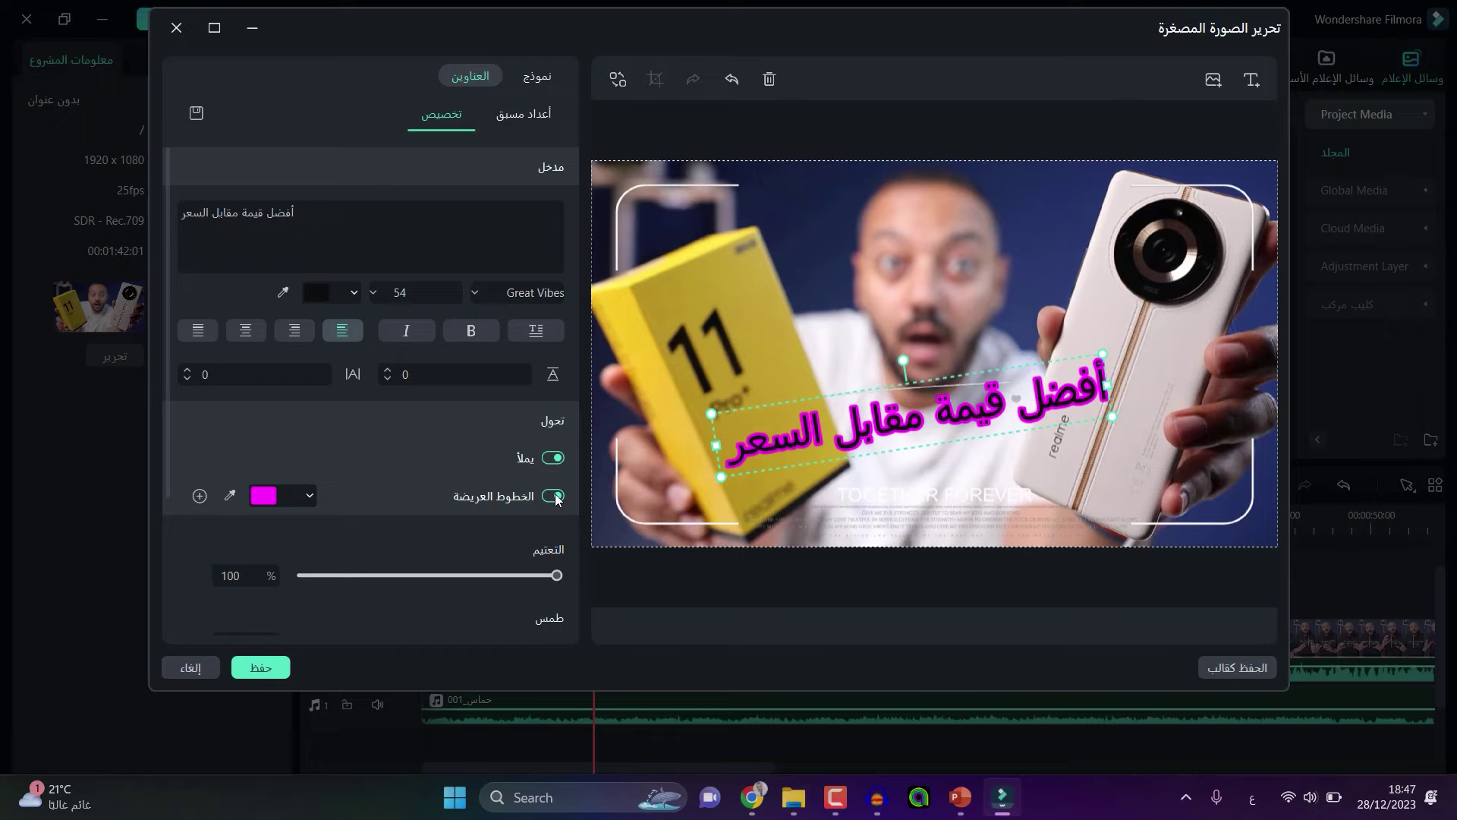
left_click(264, 495)
Change the thumbnail title's font to VIP Hala Bold
left_click(535, 297)
scroll(600, 475, "down", 15)
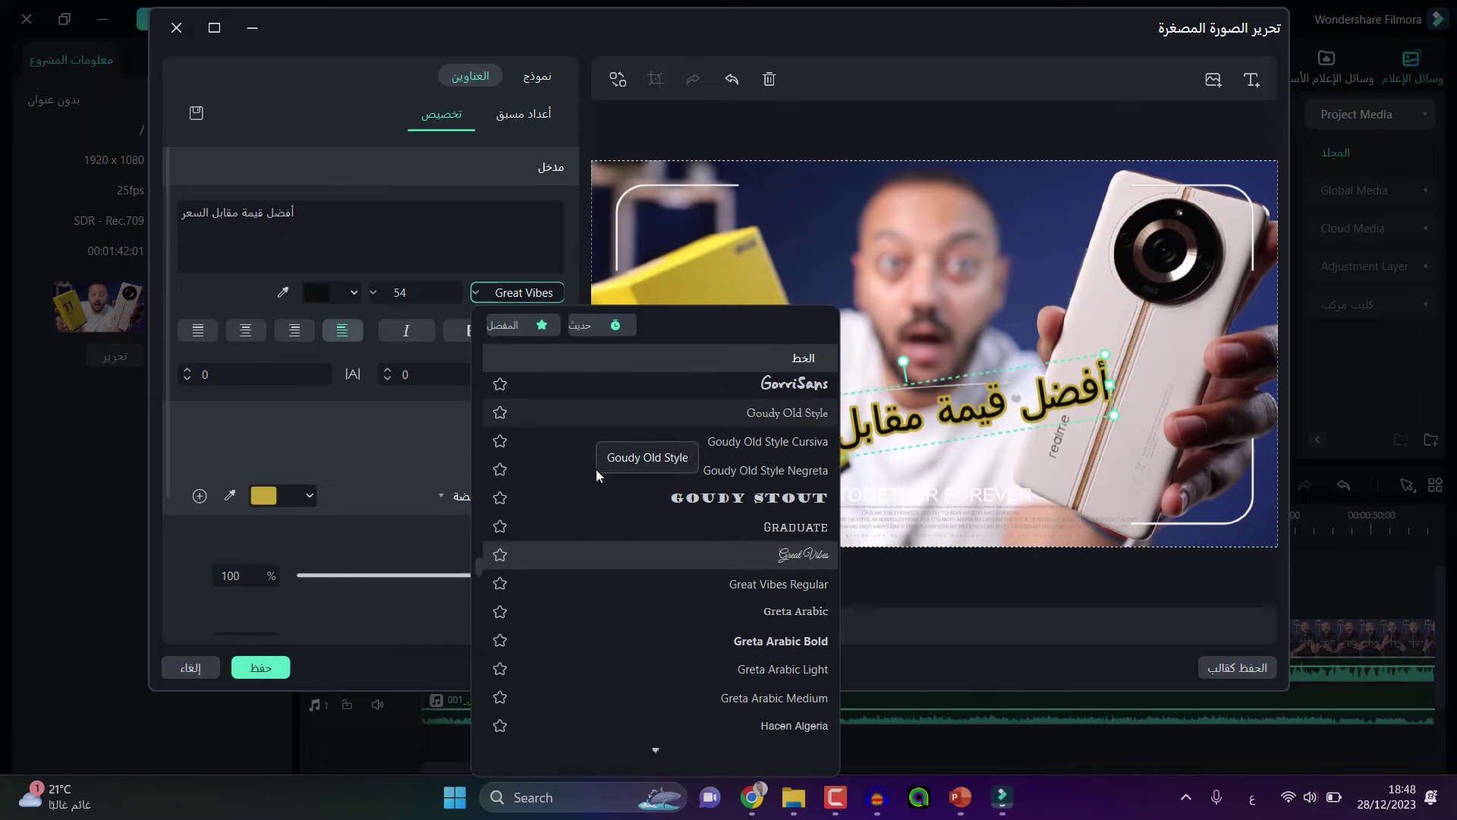
left_click(743, 556)
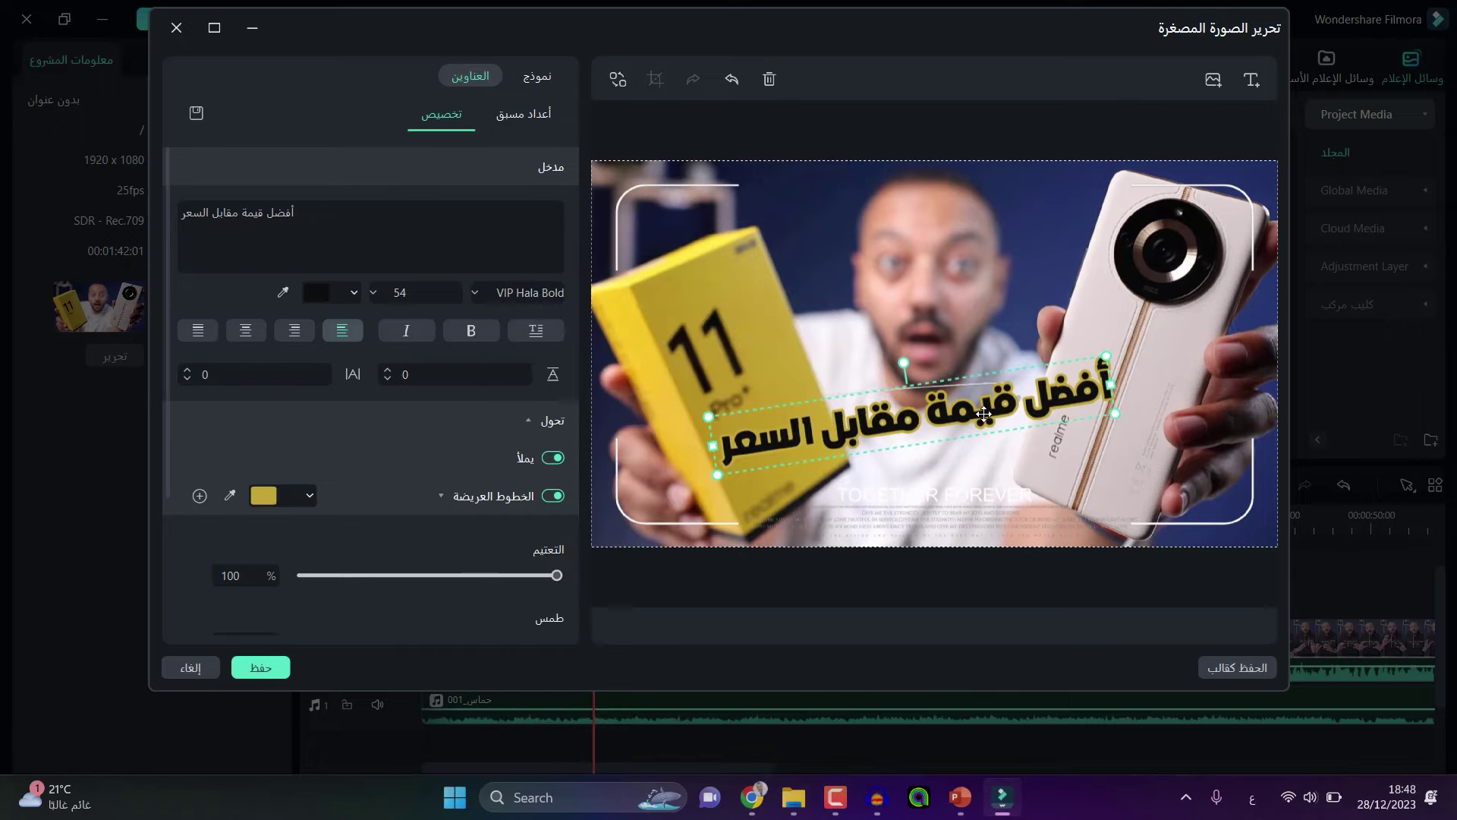
Turn on the shadow for the thumbnail title and save the edited thumbnail
scroll(325, 450, "down", 3)
left_click_drag(312, 458, 273, 461)
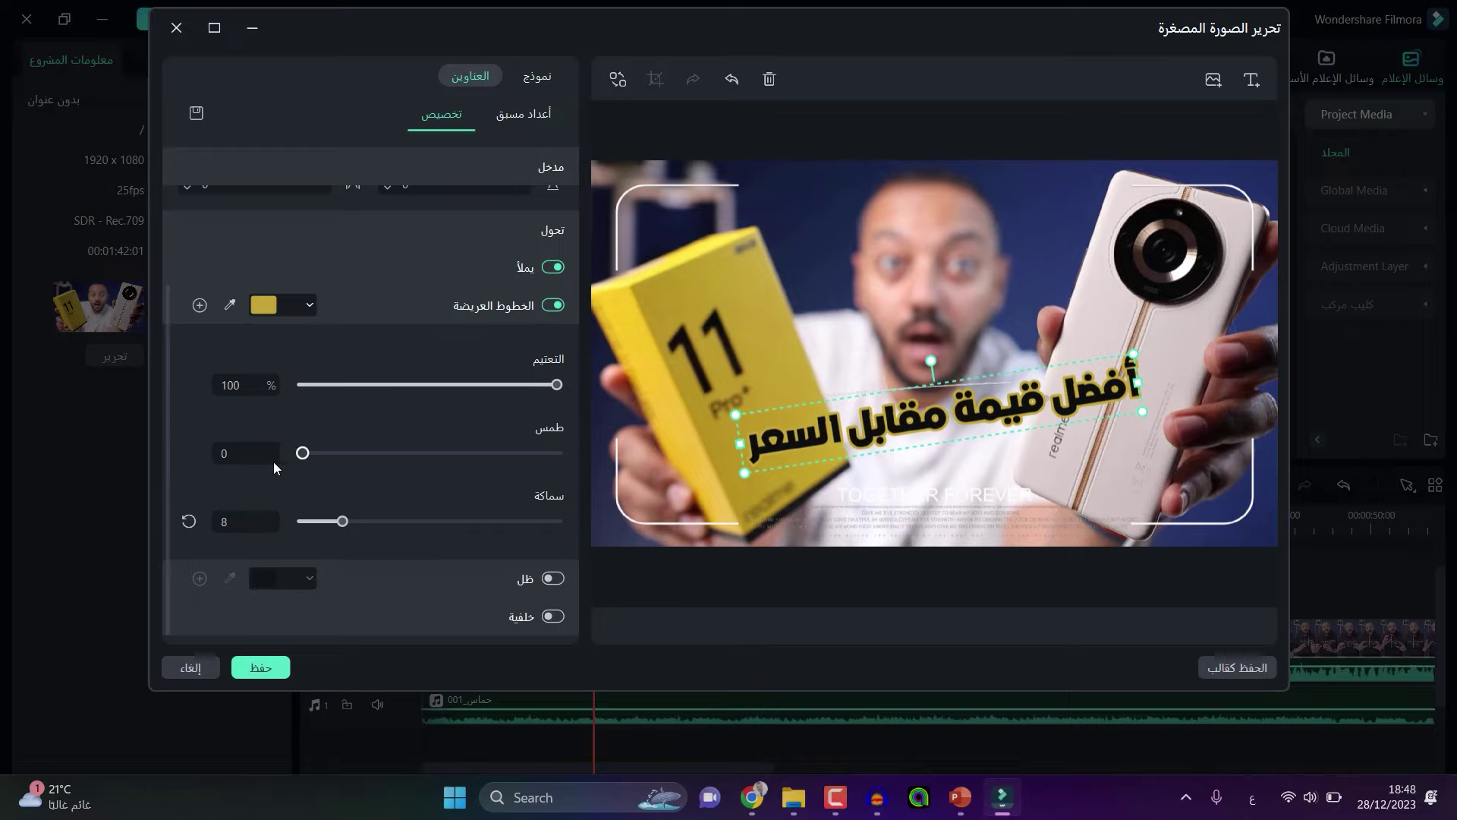
left_click(550, 580)
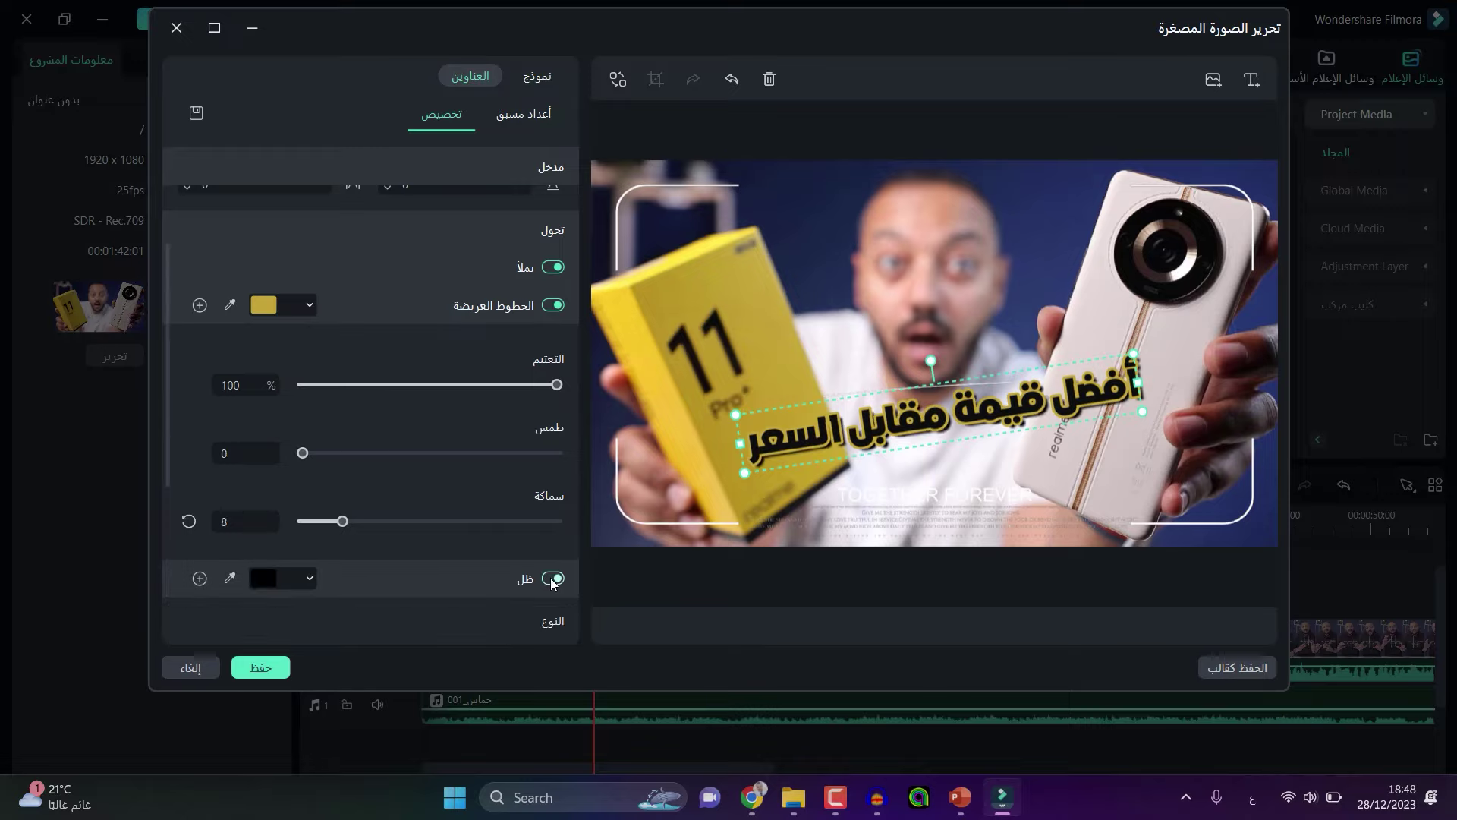
scroll(505, 524, "down", 3)
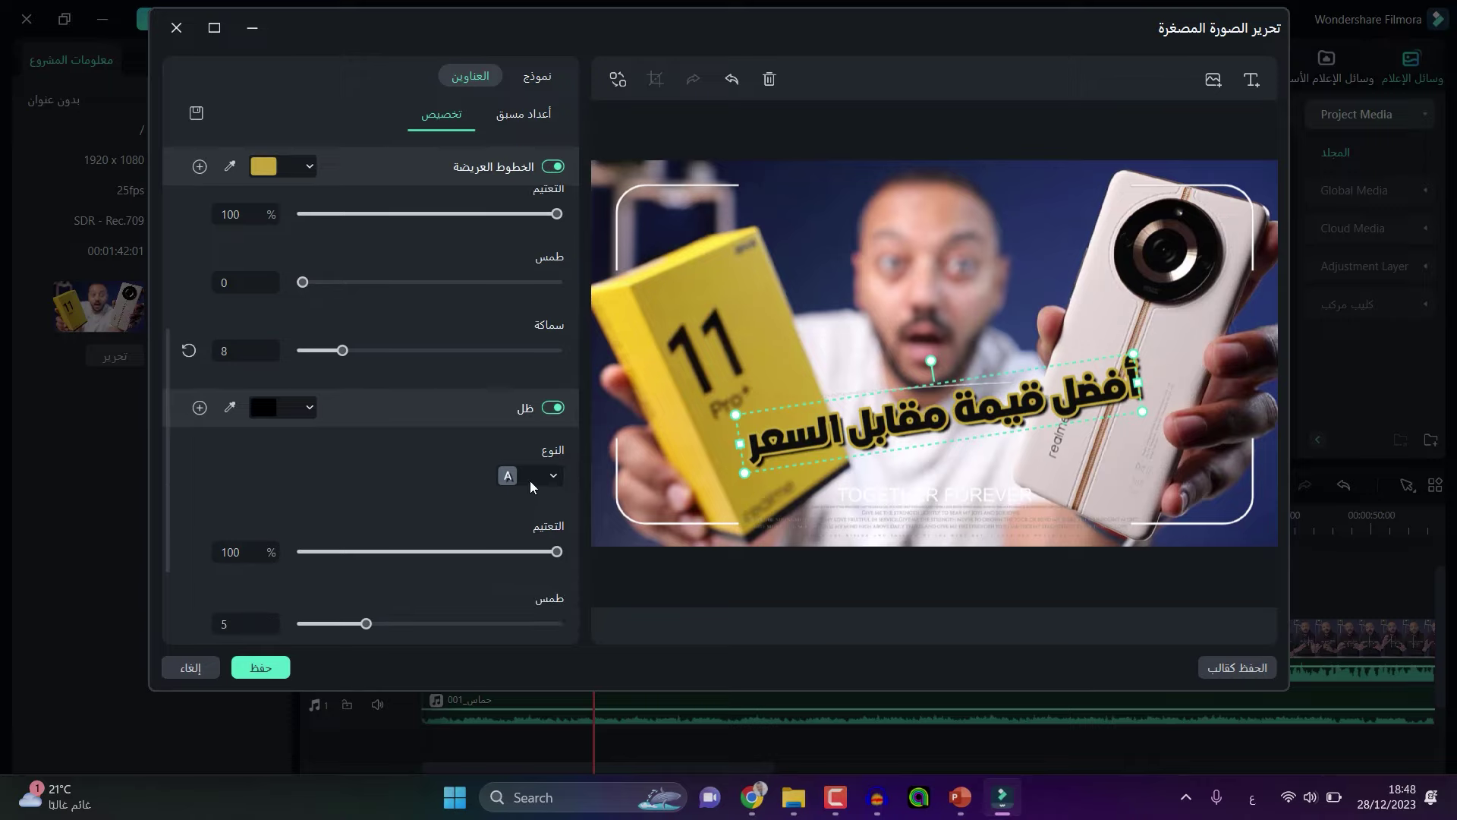
scroll(444, 492, "up", 6)
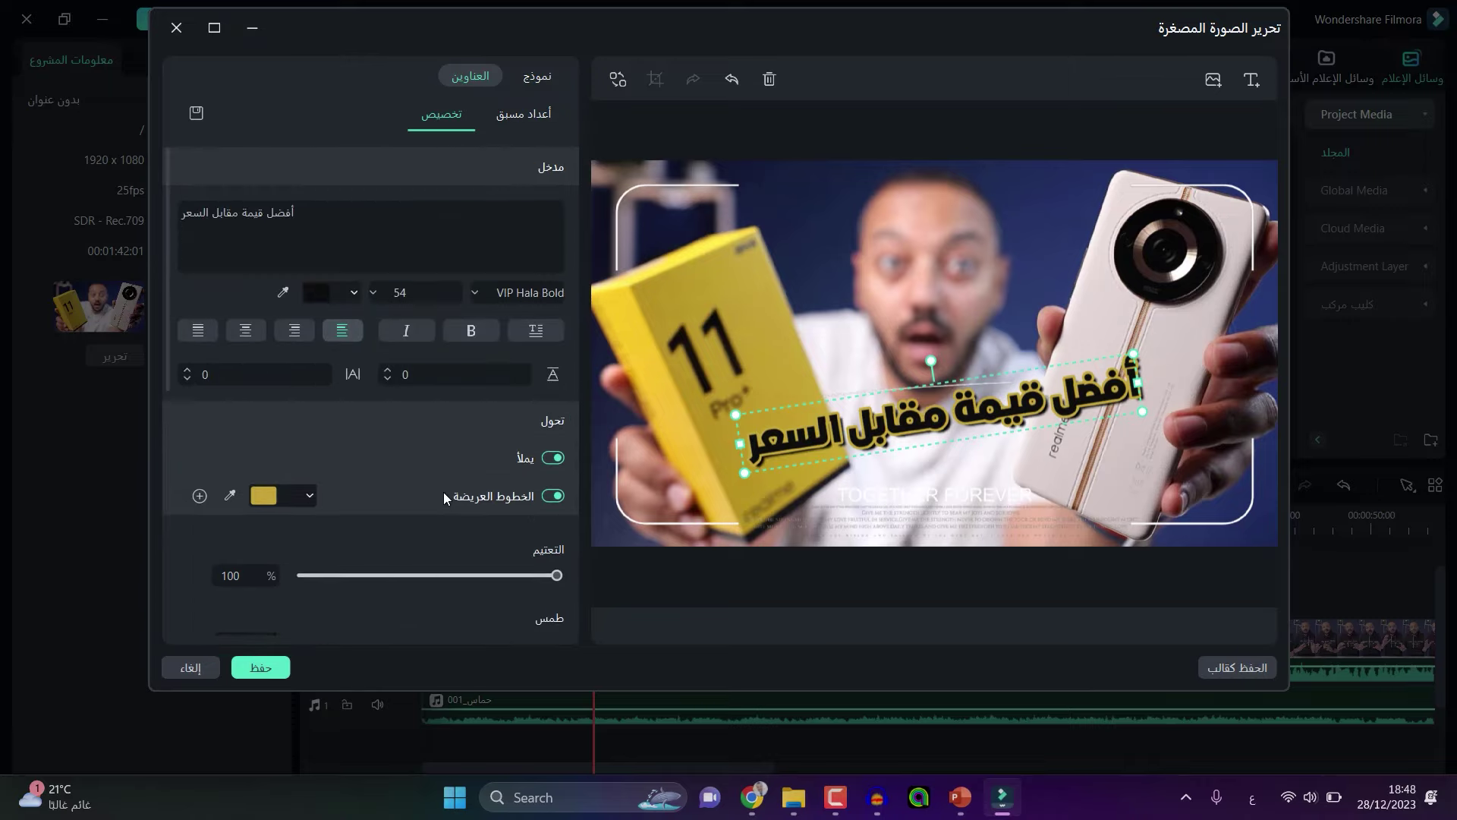
left_click(267, 669)
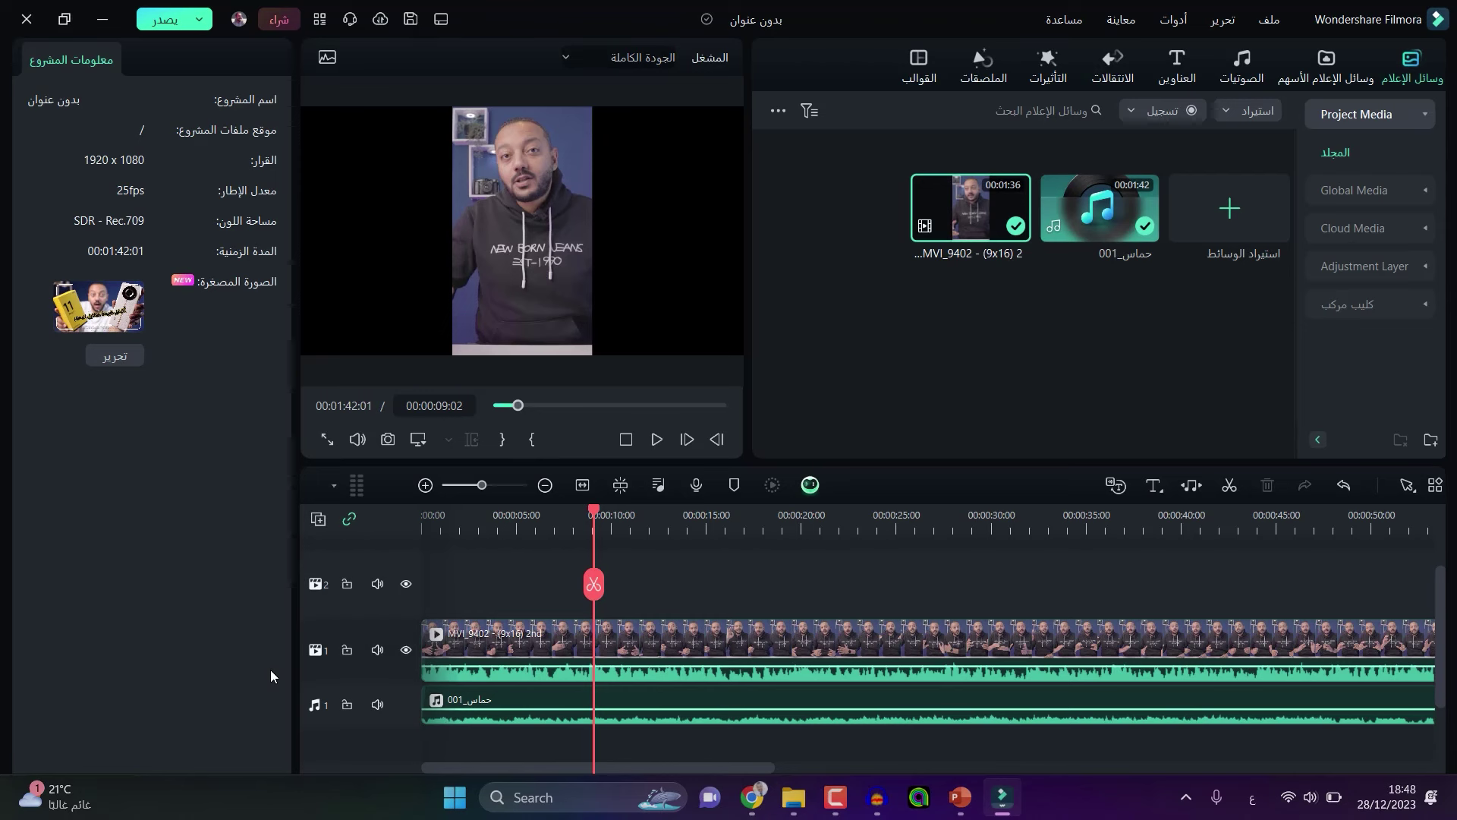
Find the neon title "عنوان النيون 09" among the trending titles and place it on the track above the clip, starting at about 7 seconds
left_click(1176, 64)
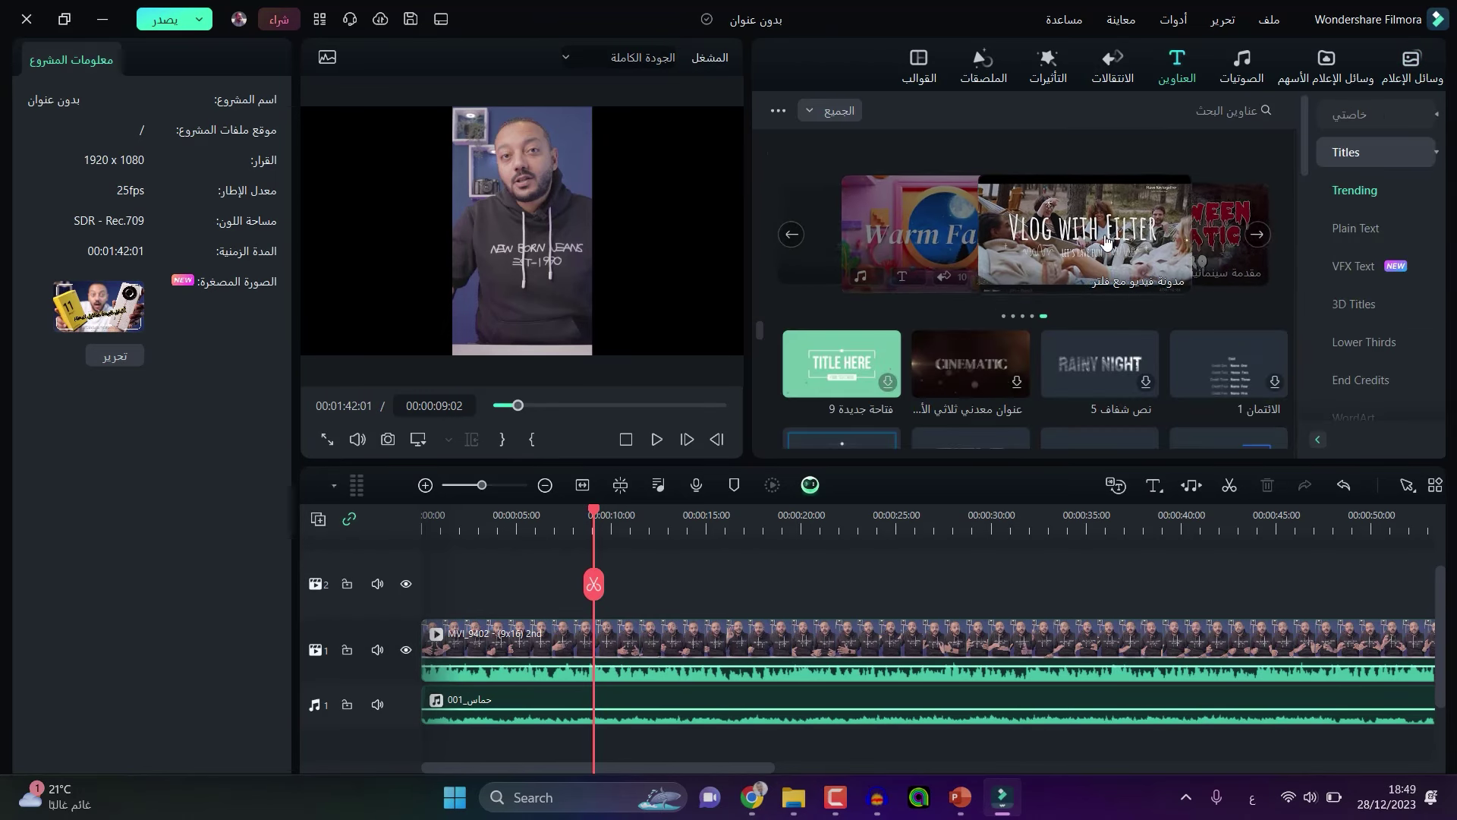
scroll(1060, 371, "down", 5)
scroll(1061, 371, "down", 1)
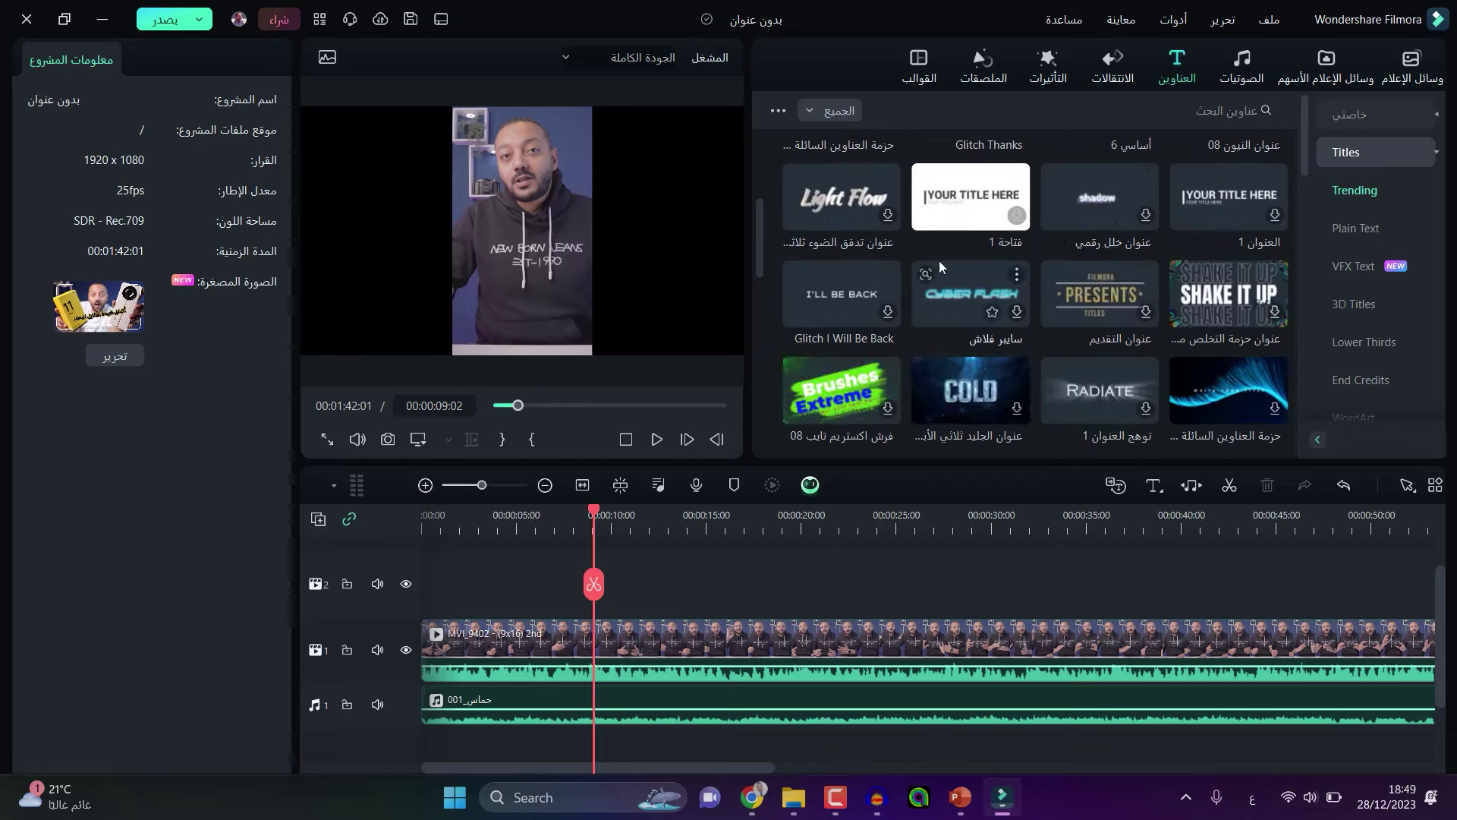
scroll(942, 267, "down", 1)
scroll(942, 266, "down", 1)
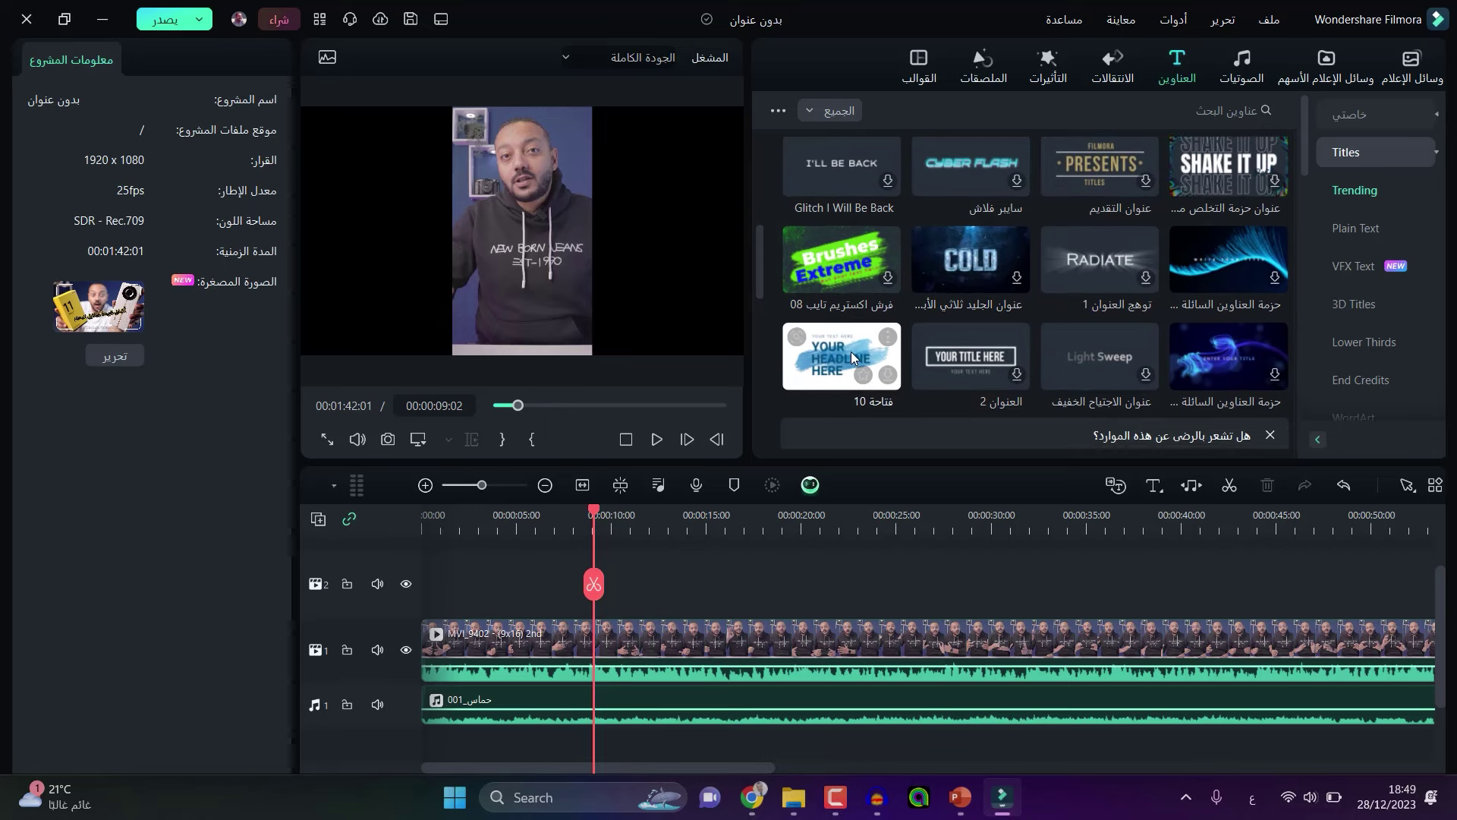
scroll(850, 352, "down", 2)
left_click_drag(965, 360, 566, 580)
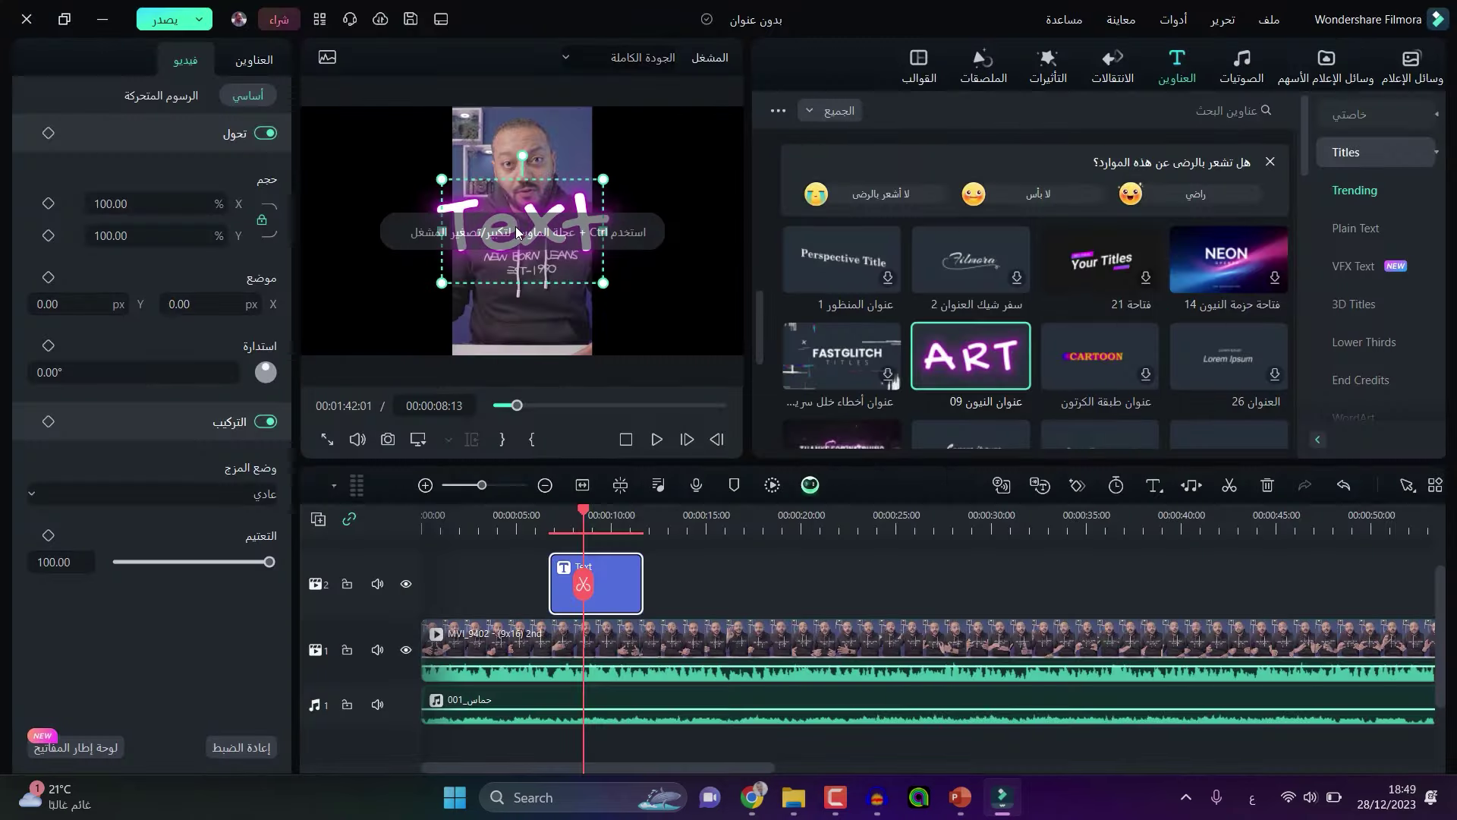
Replace the neon title's text with "لا تنسى الاشتراك", shrink it and center it across the speaker's chest
double_click(543, 218)
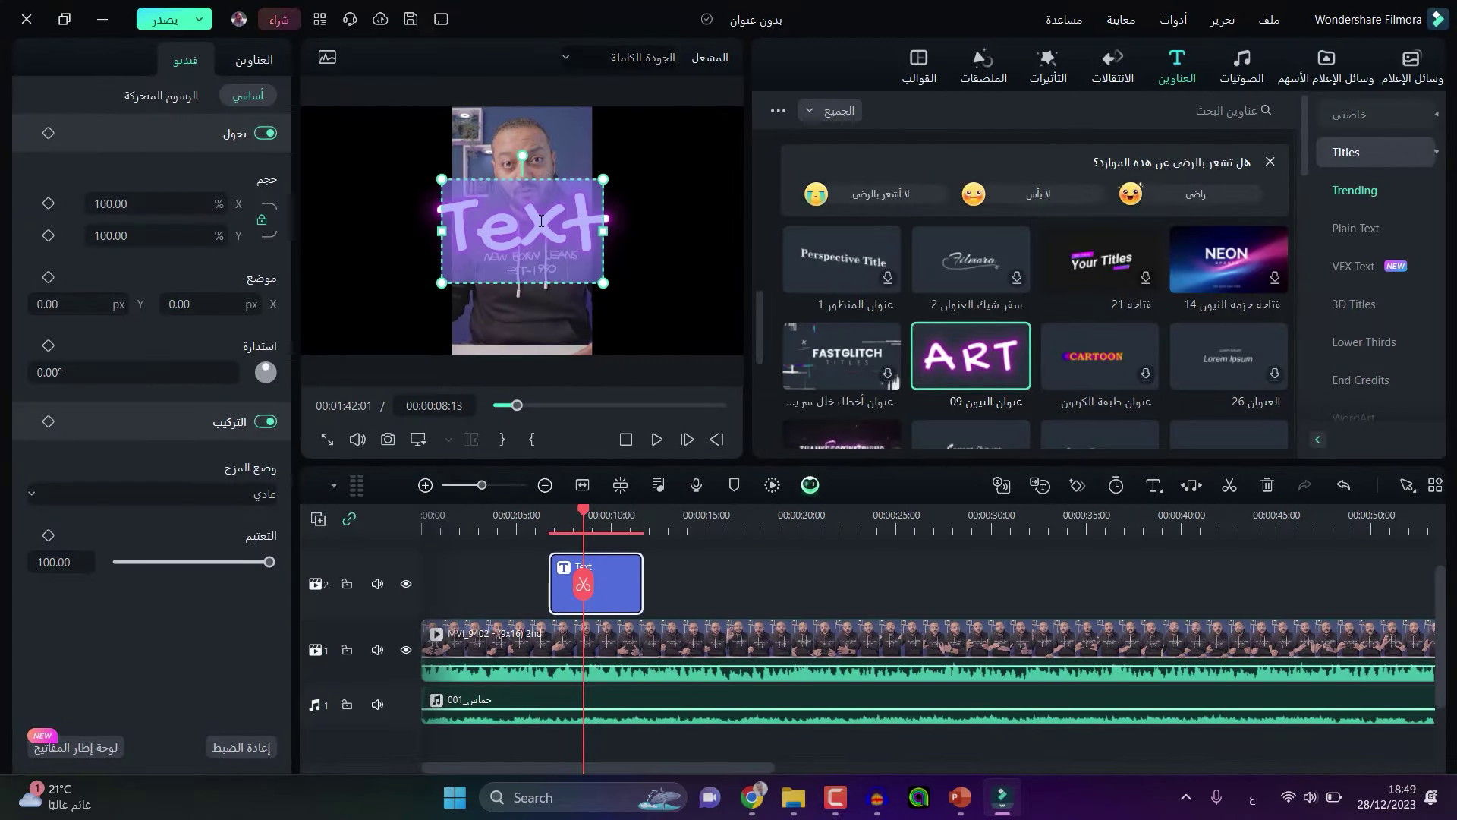
type("نس")
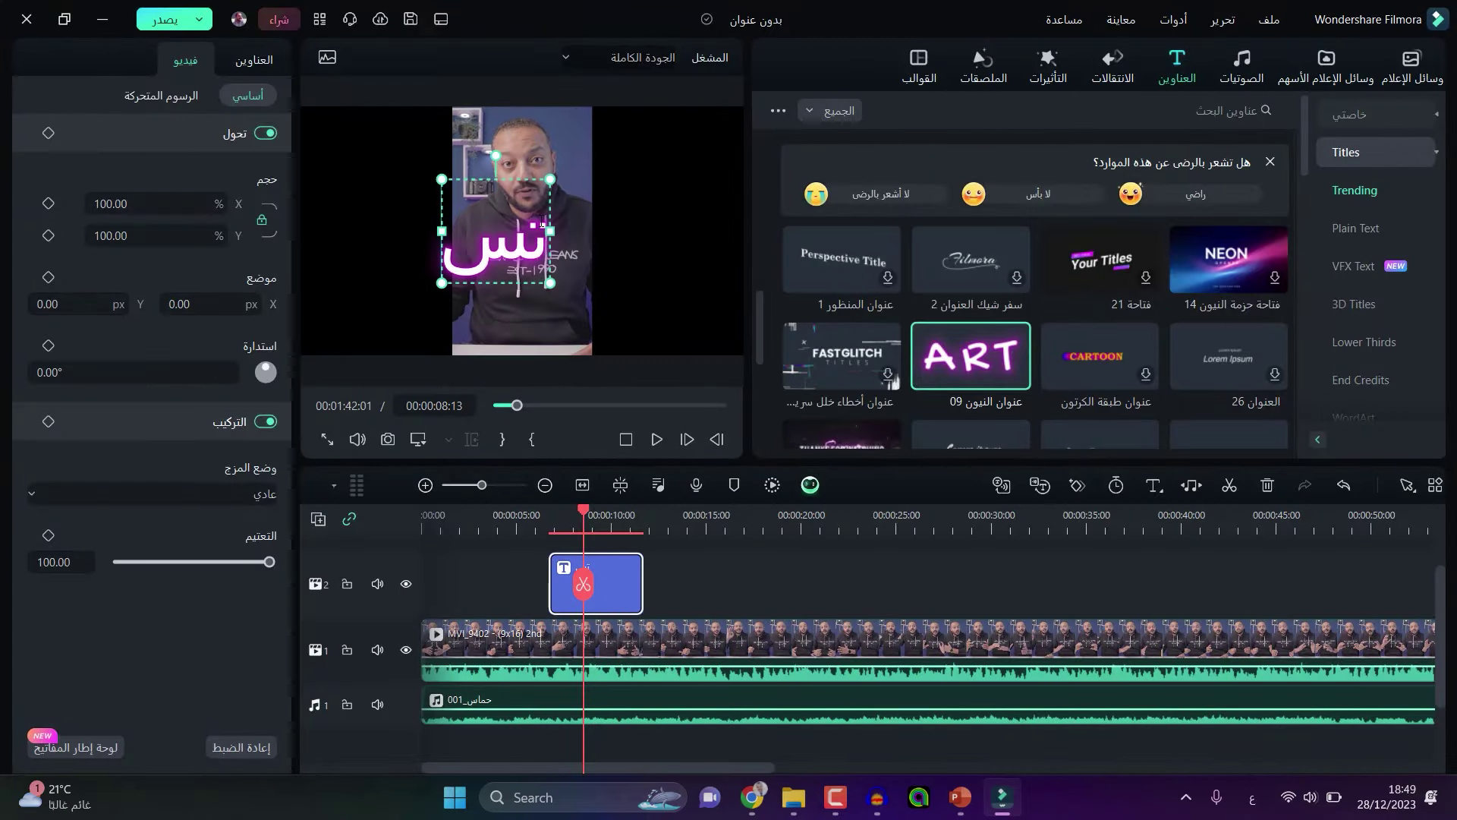
key("BackSpace")
key("BackSpace")
type("لا تنسى الاشتراك")
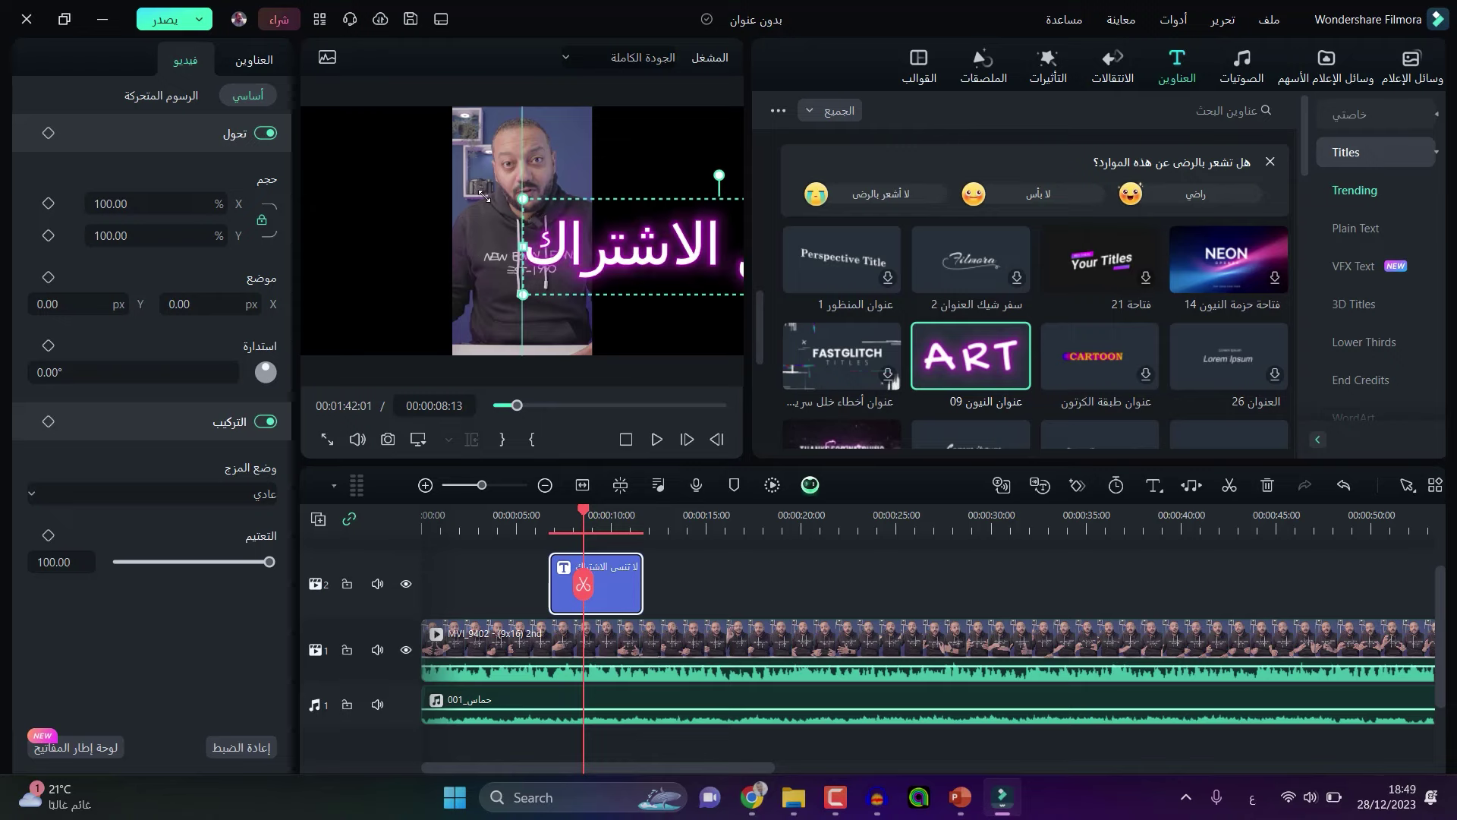
left_click_drag(702, 257, 560, 233)
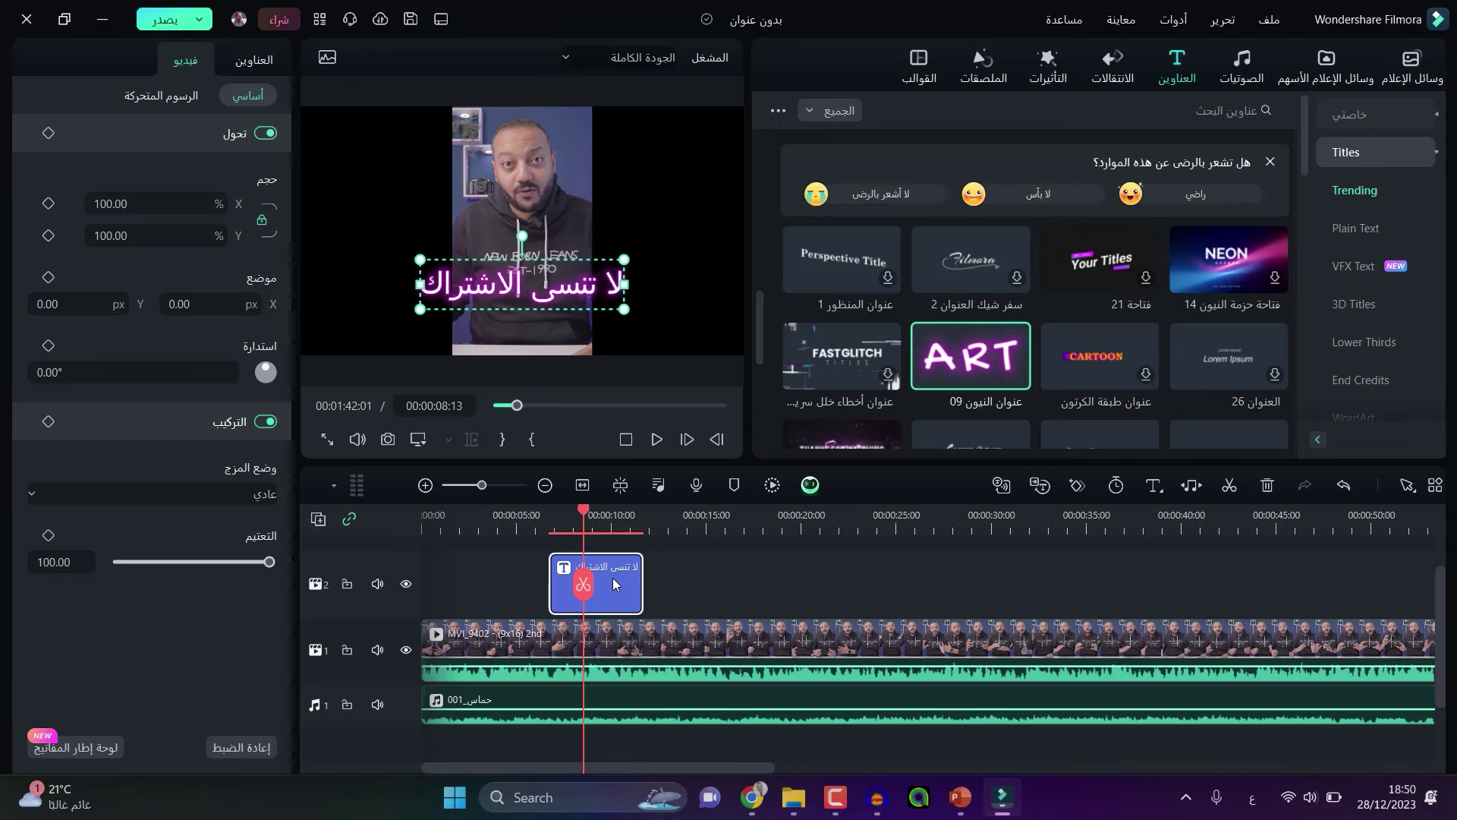
Browse the title styles offered in the VFX Text category
left_click(1354, 265)
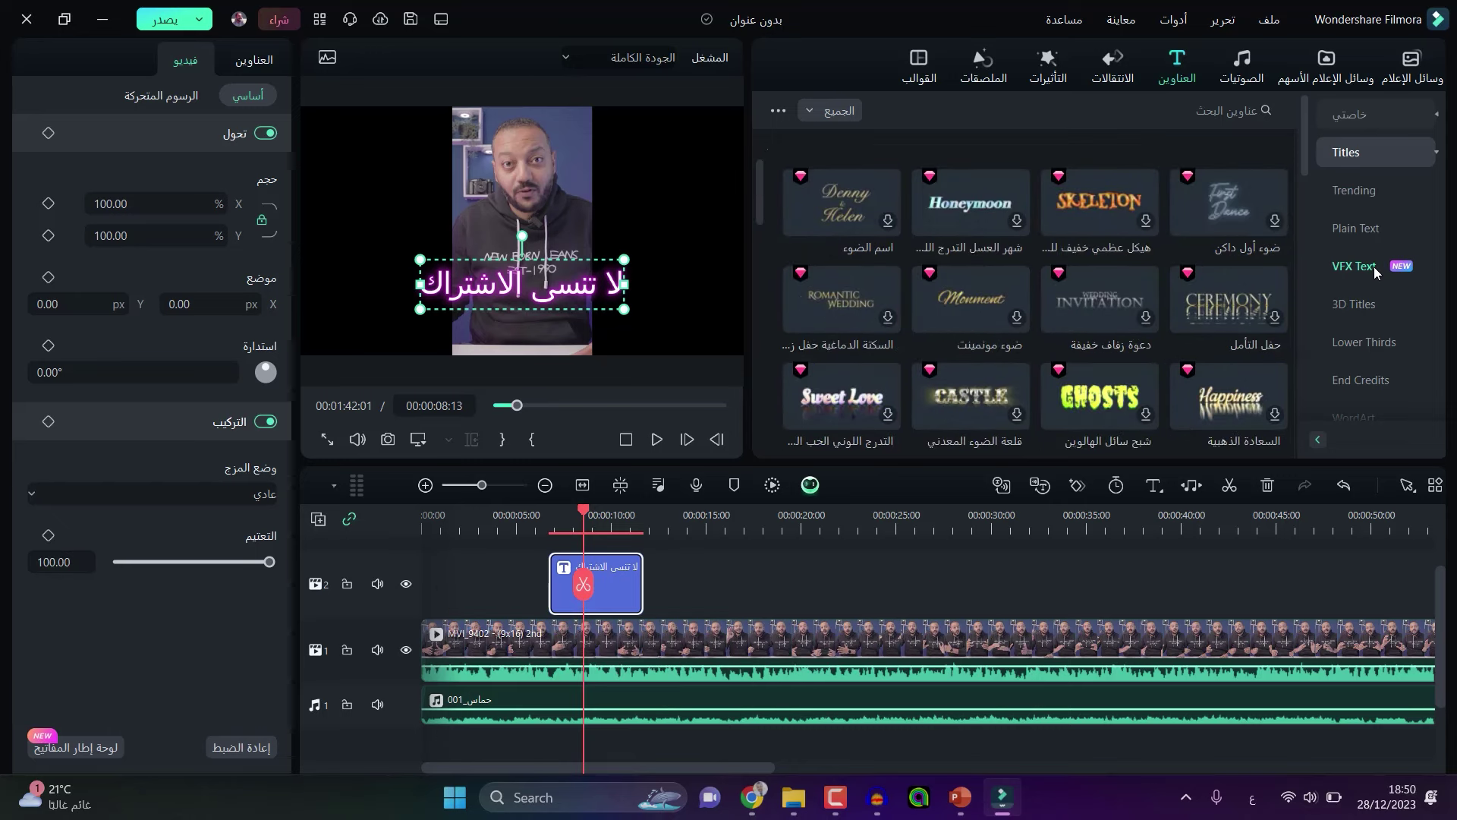
scroll(1101, 387, "down", 1)
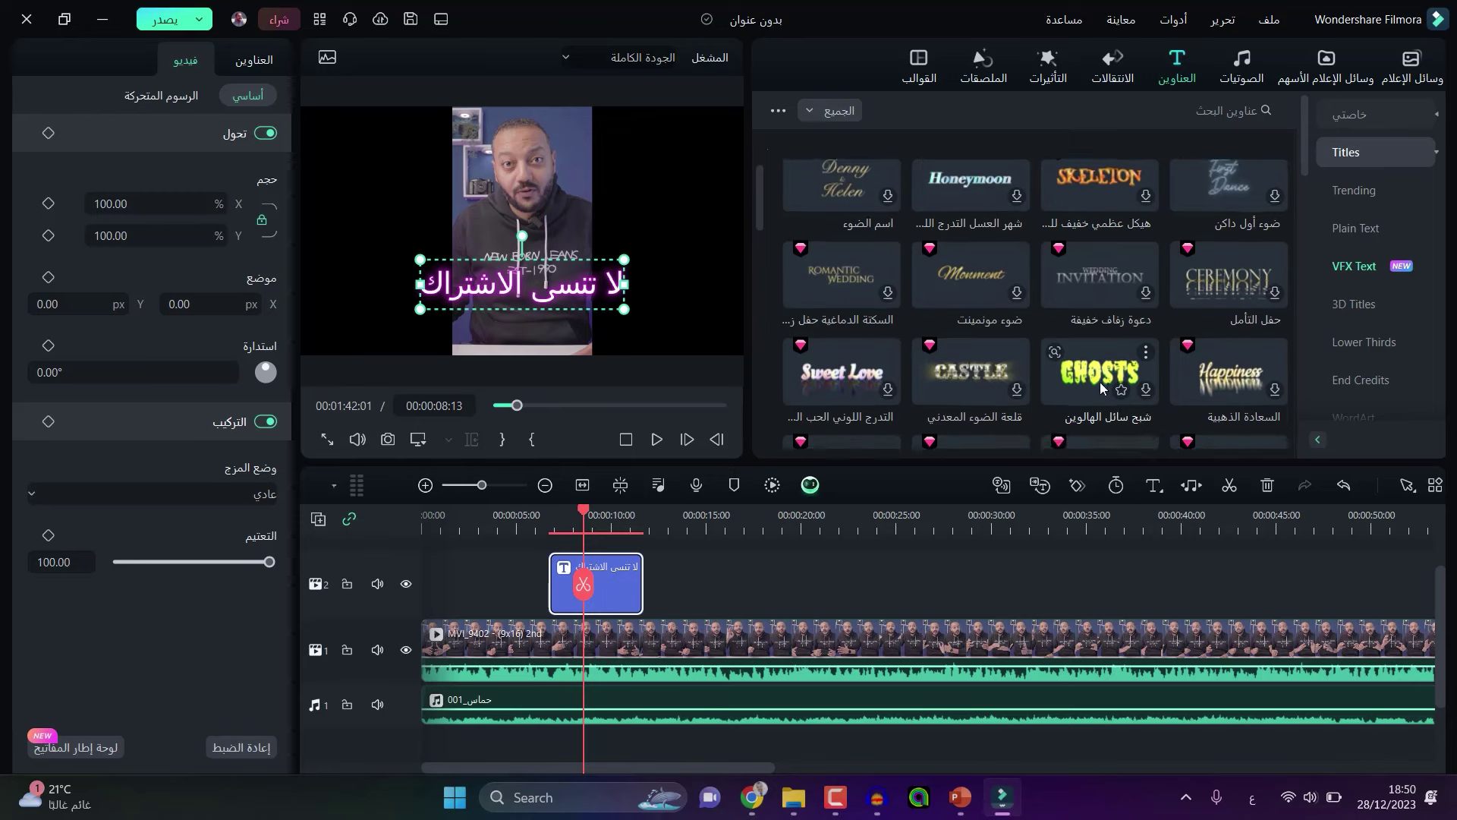
scroll(1100, 381, "down", 5)
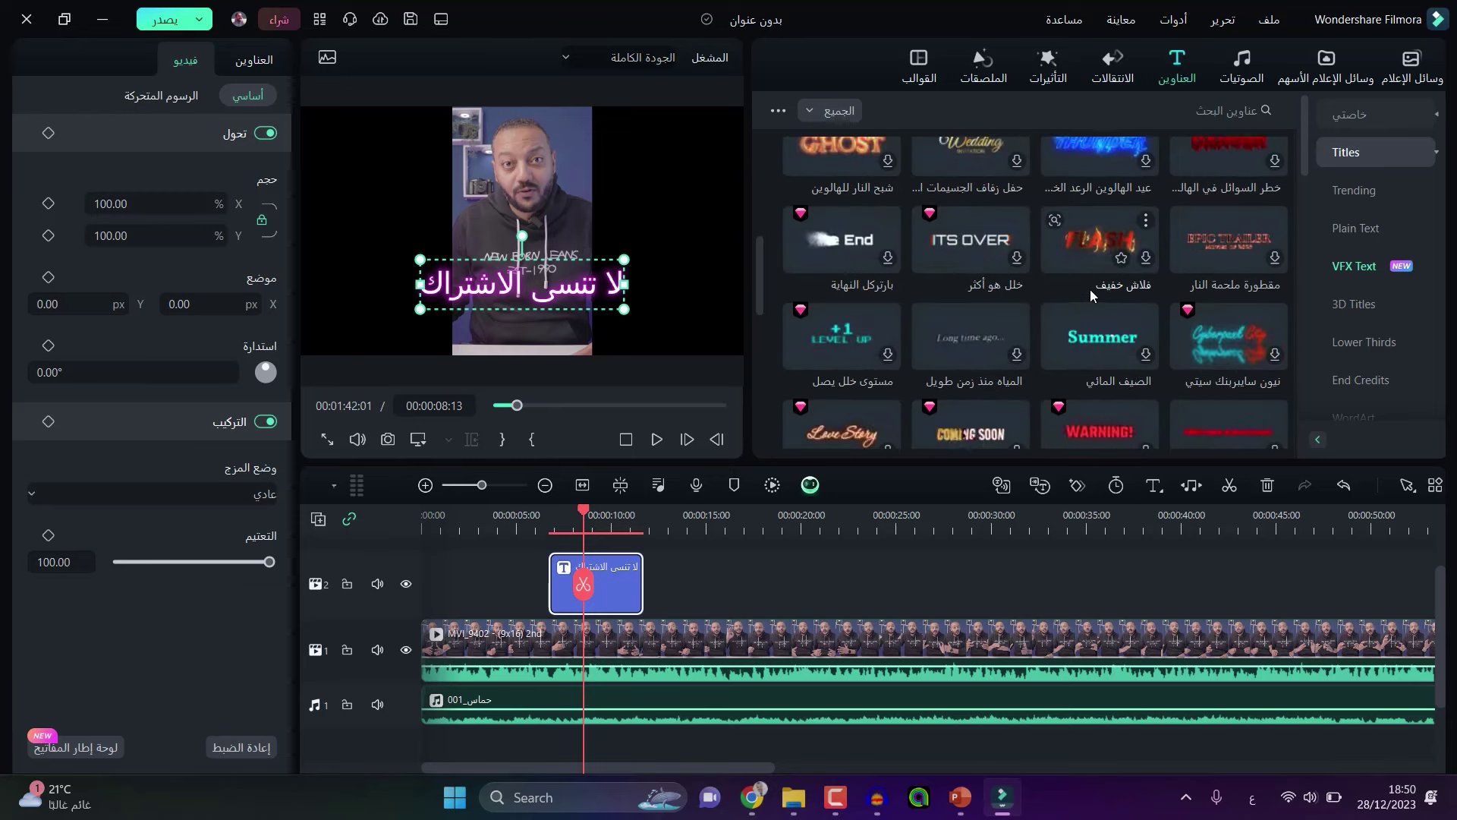
scroll(1090, 290, "up", 3)
scroll(1102, 307, "up", 1)
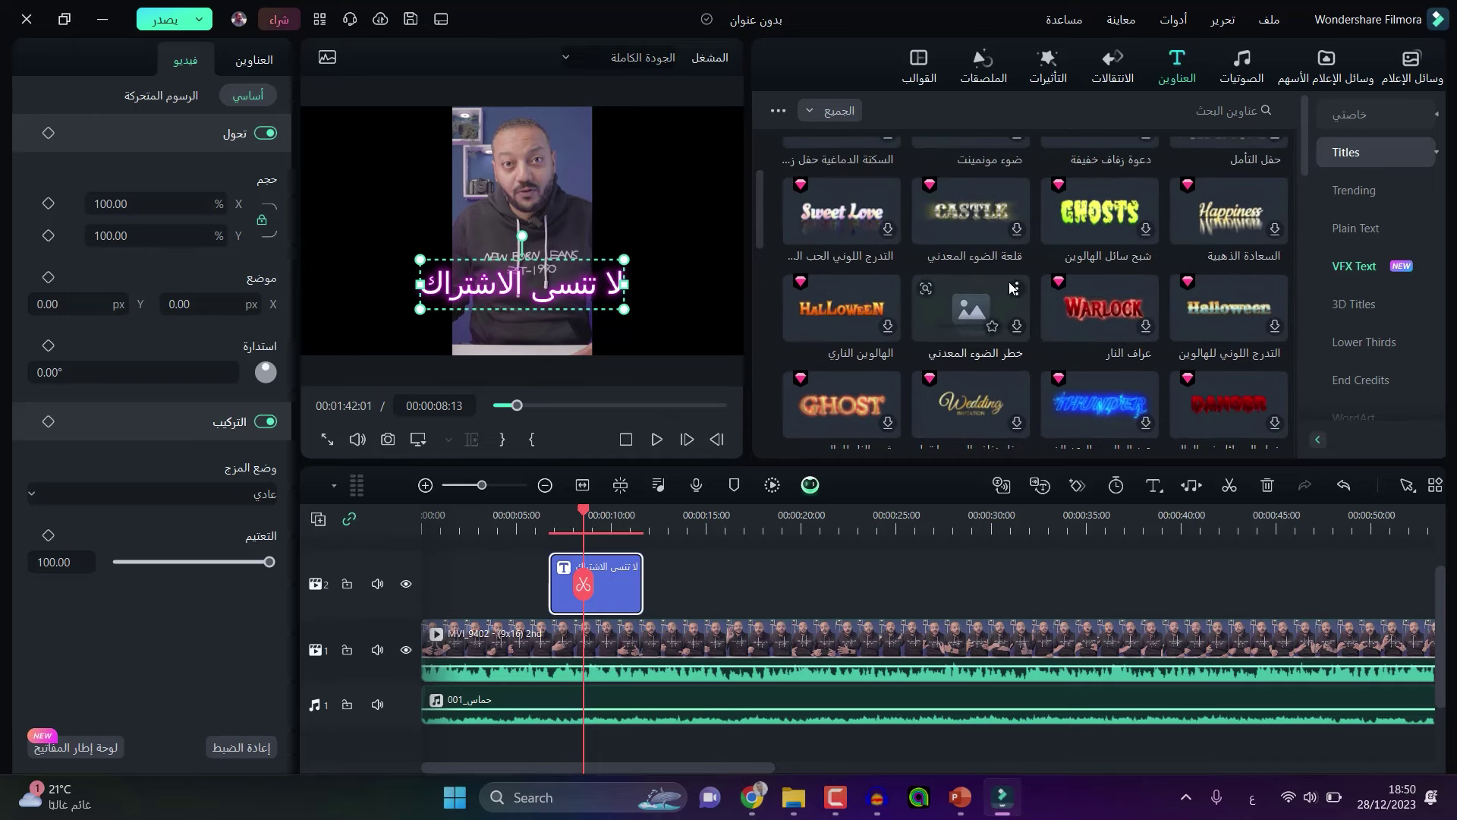
scroll(1009, 281, "down", 5)
scroll(1008, 281, "down", 1)
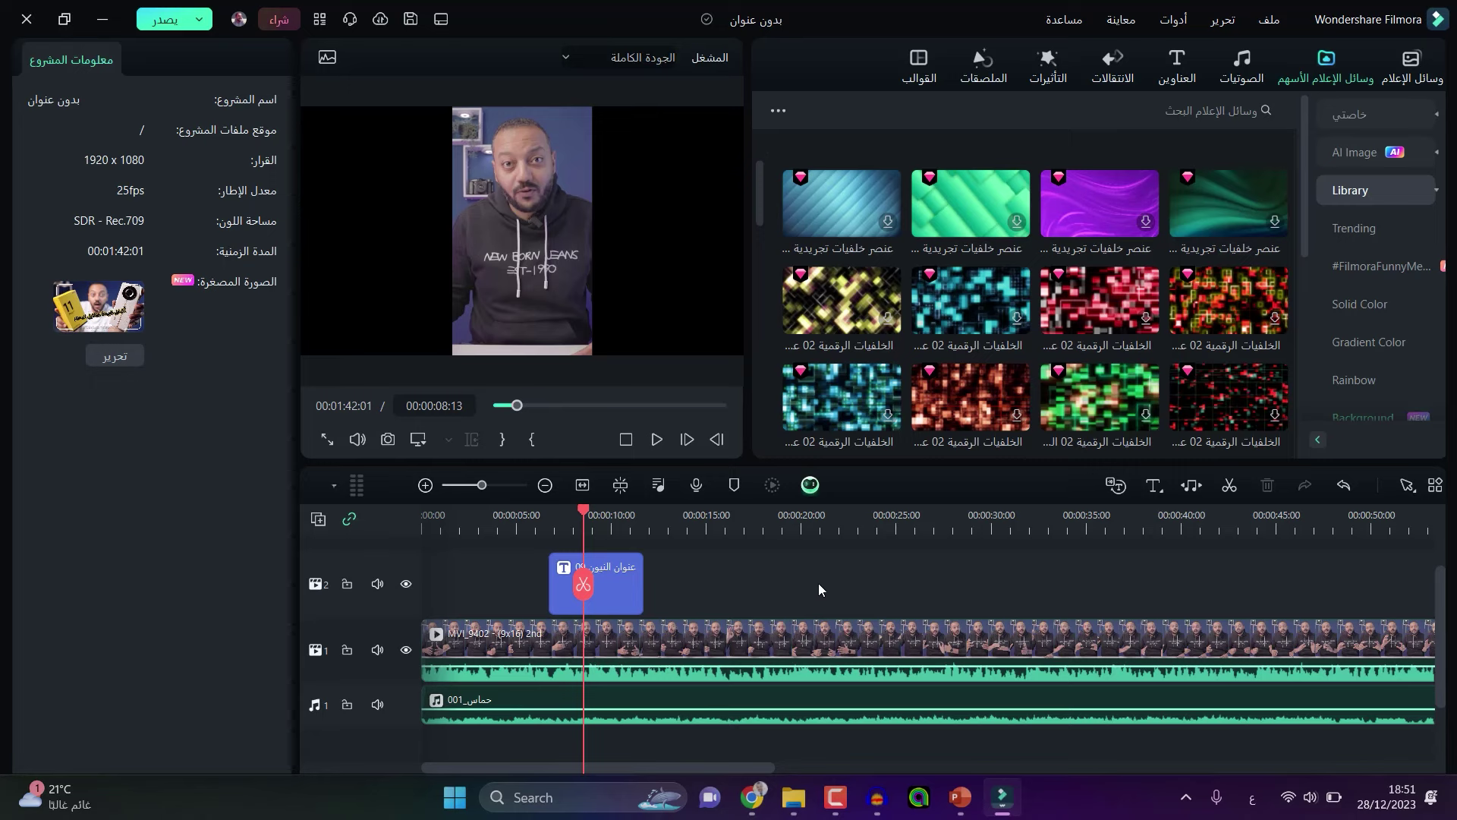
Enable lens correction on the video clip with the Sony HDR AS50 device profile
left_click(777, 627)
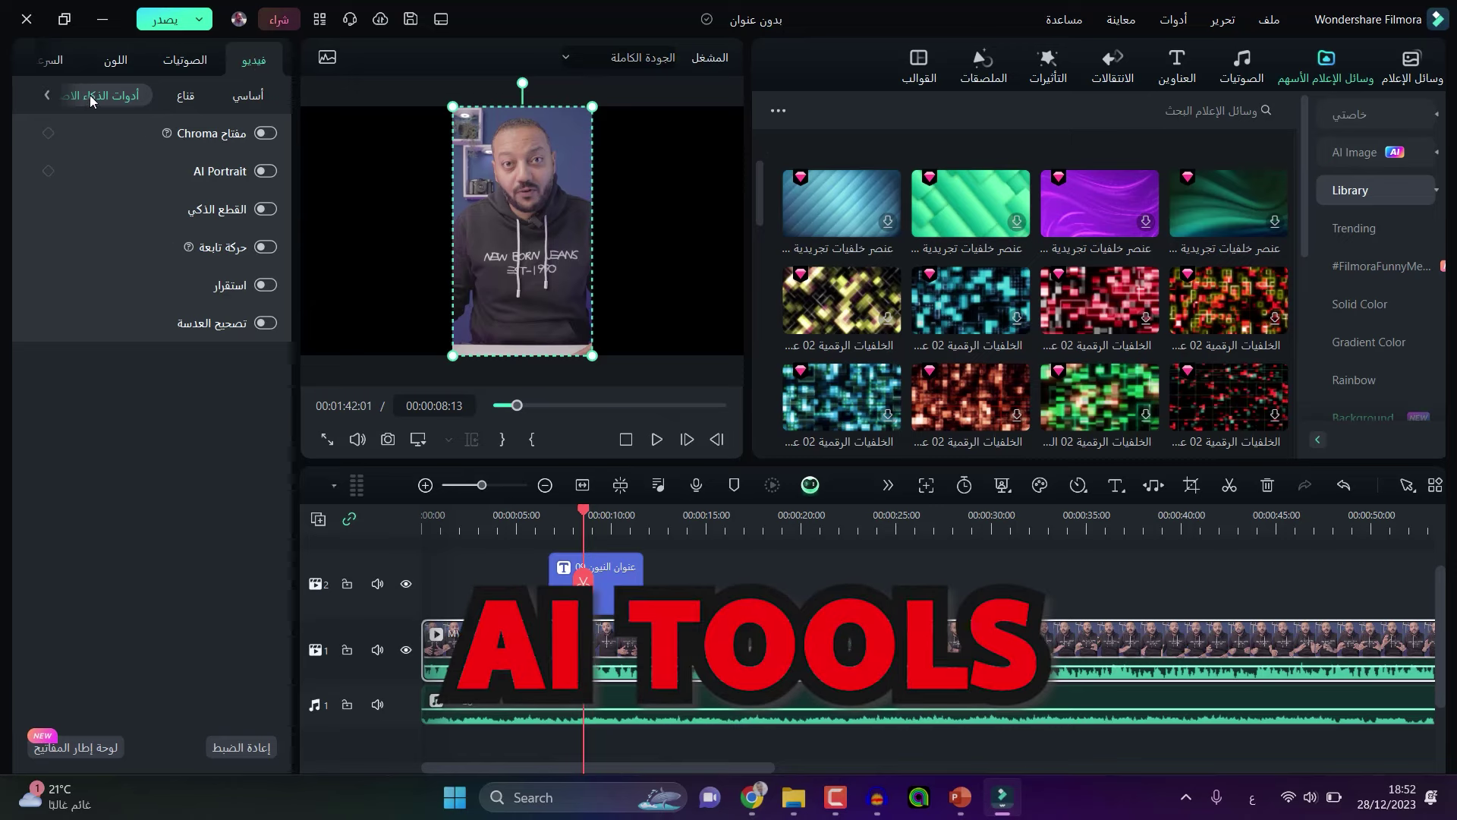
left_click(265, 324)
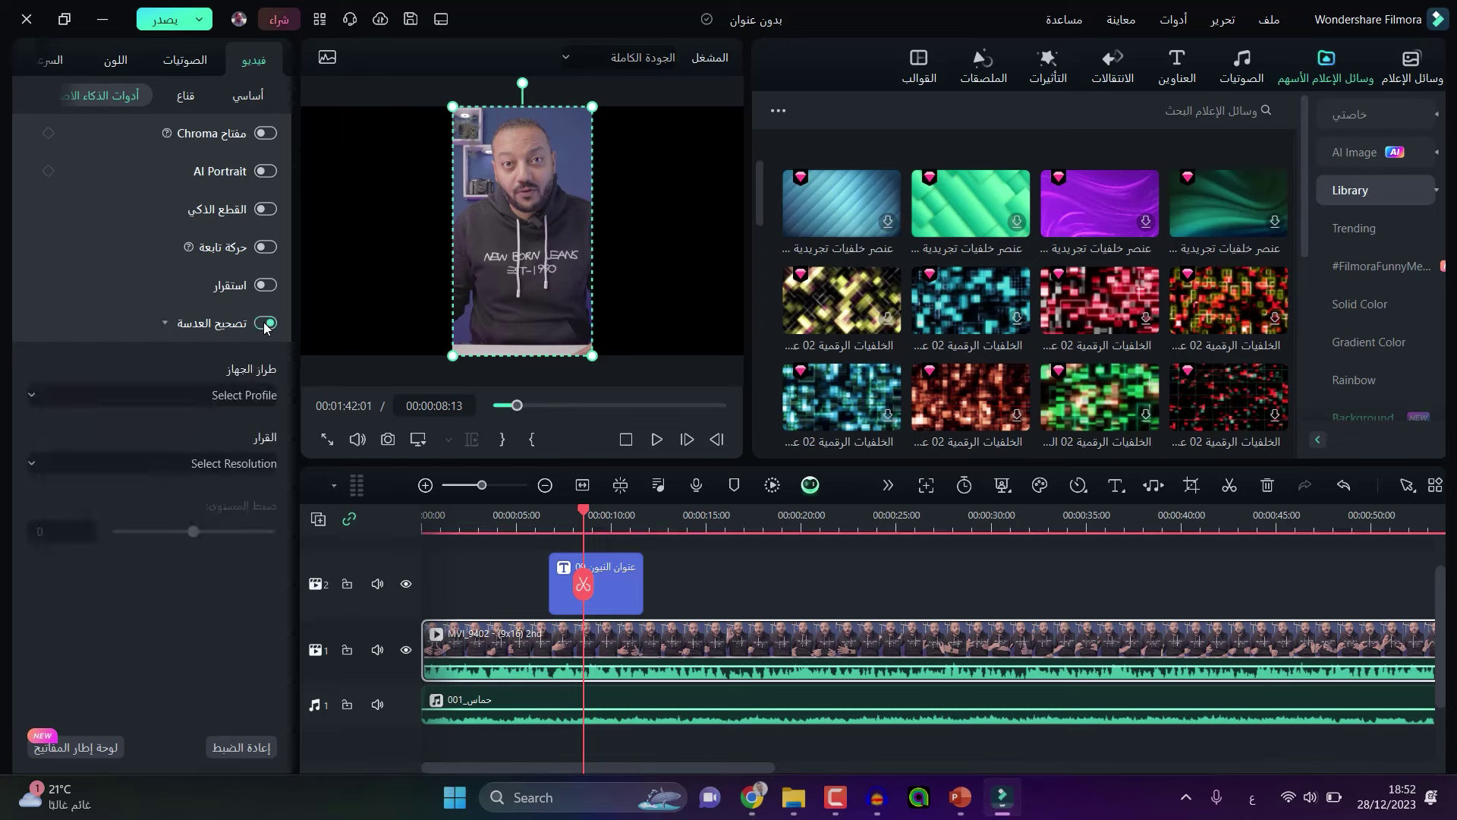
left_click(220, 401)
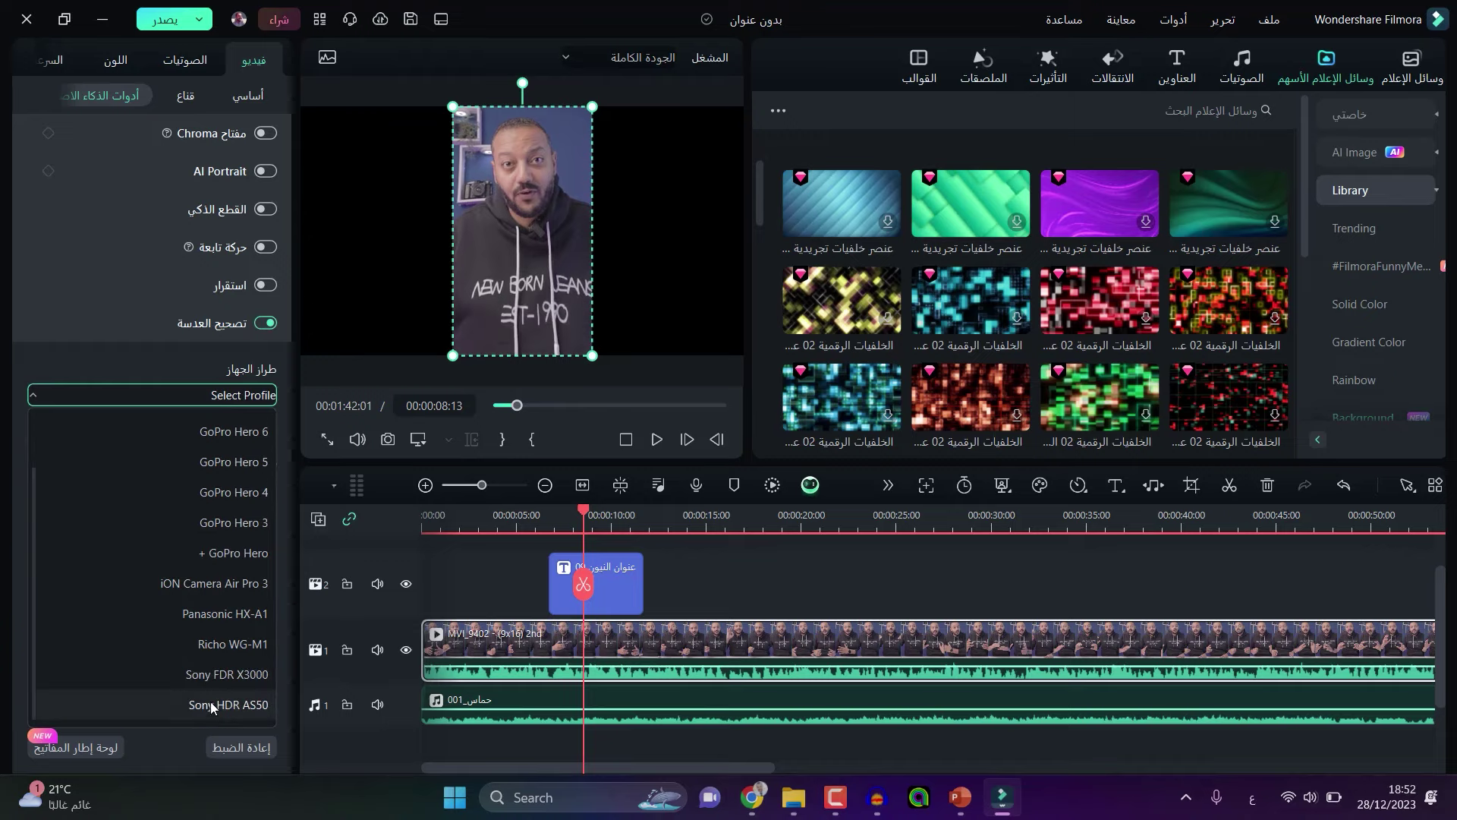
scroll(216, 554, "up", 1)
left_click(192, 396)
left_click(194, 396)
left_click(207, 705)
Set the lens correction resolution to 1080p and its adjustment level to 28
left_click(202, 461)
left_click(200, 499)
left_click_drag(194, 532, 216, 540)
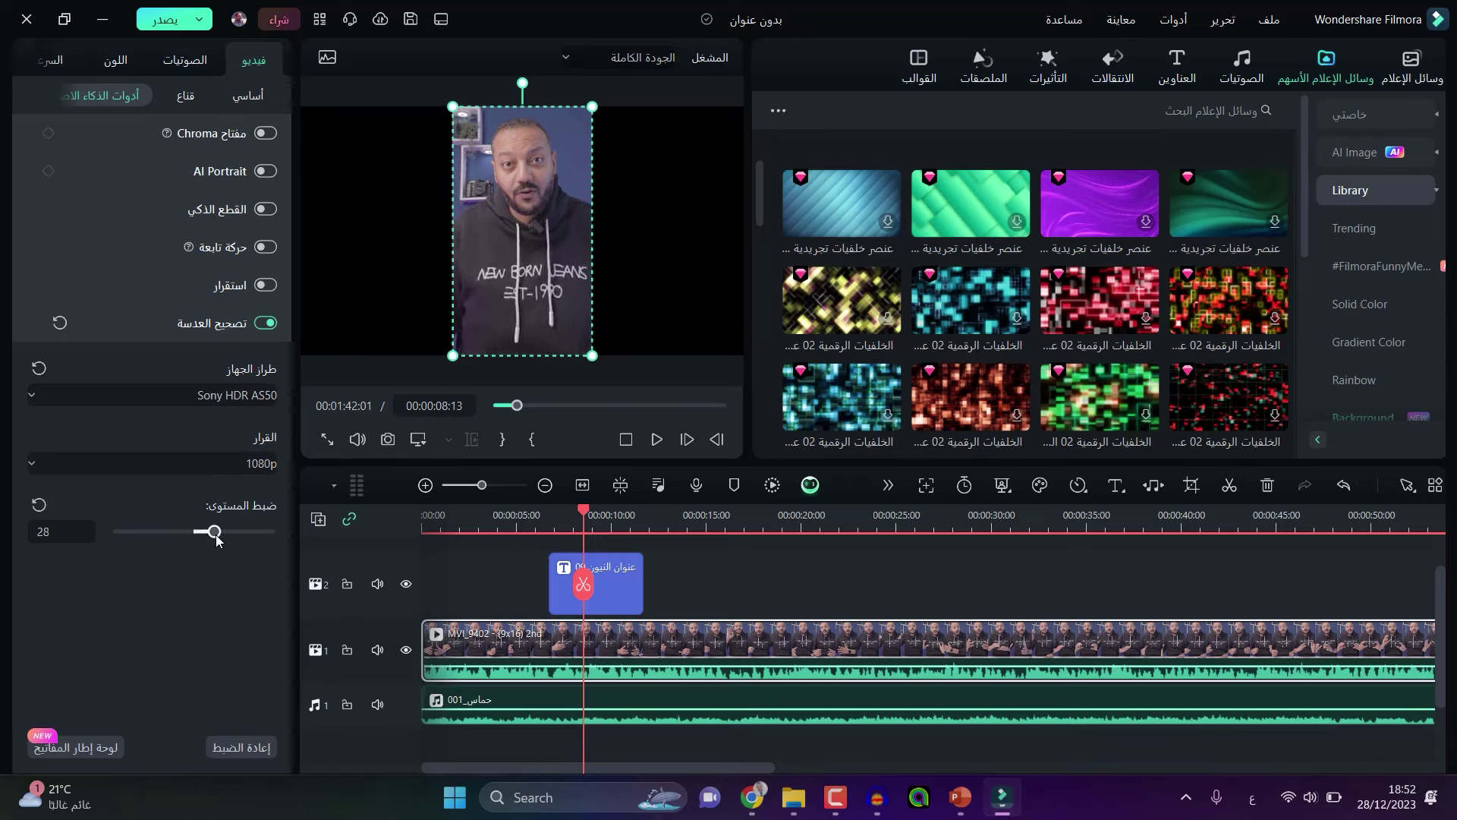
left_click(222, 395)
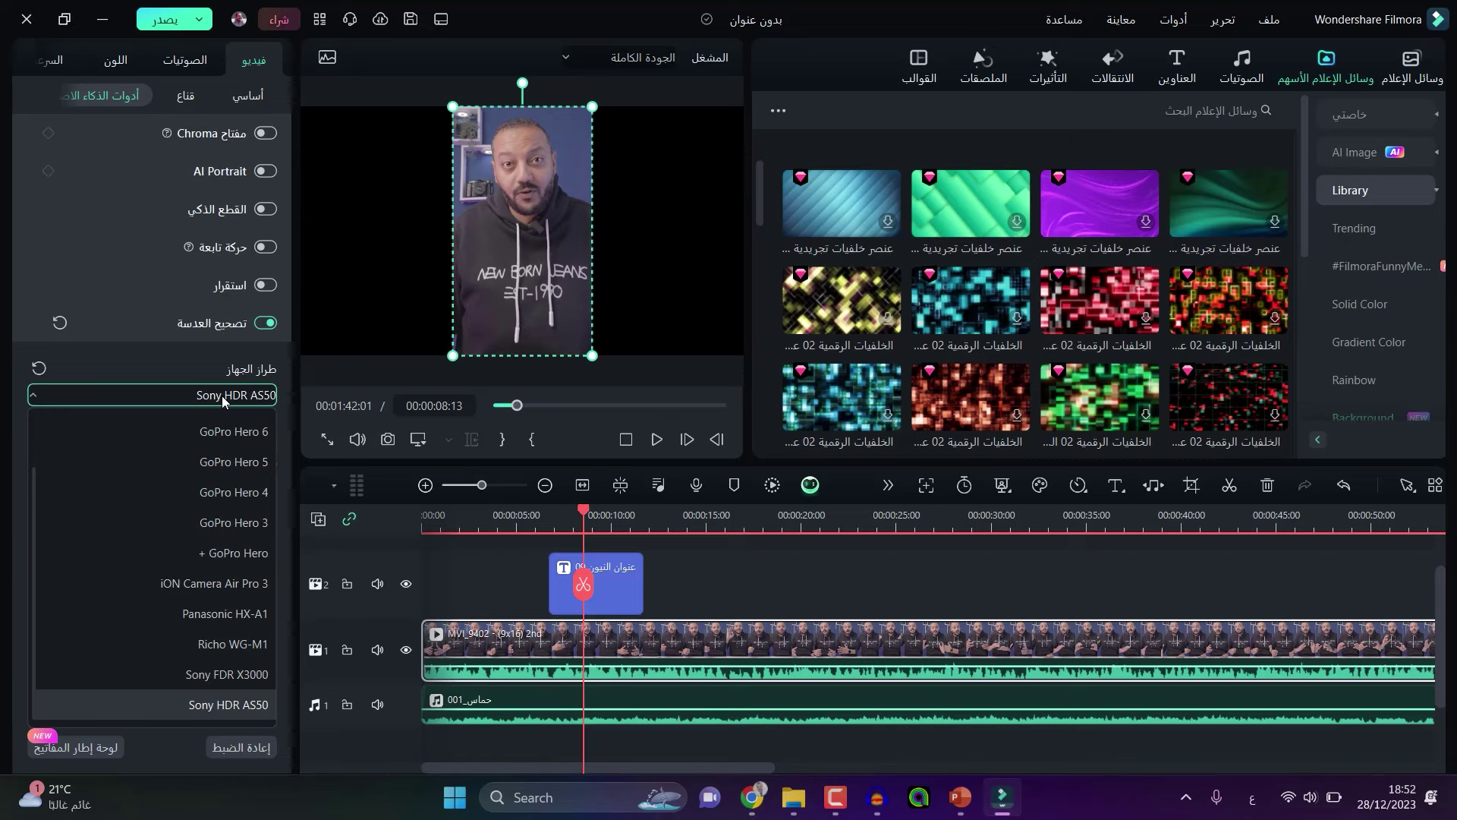
left_click(231, 288)
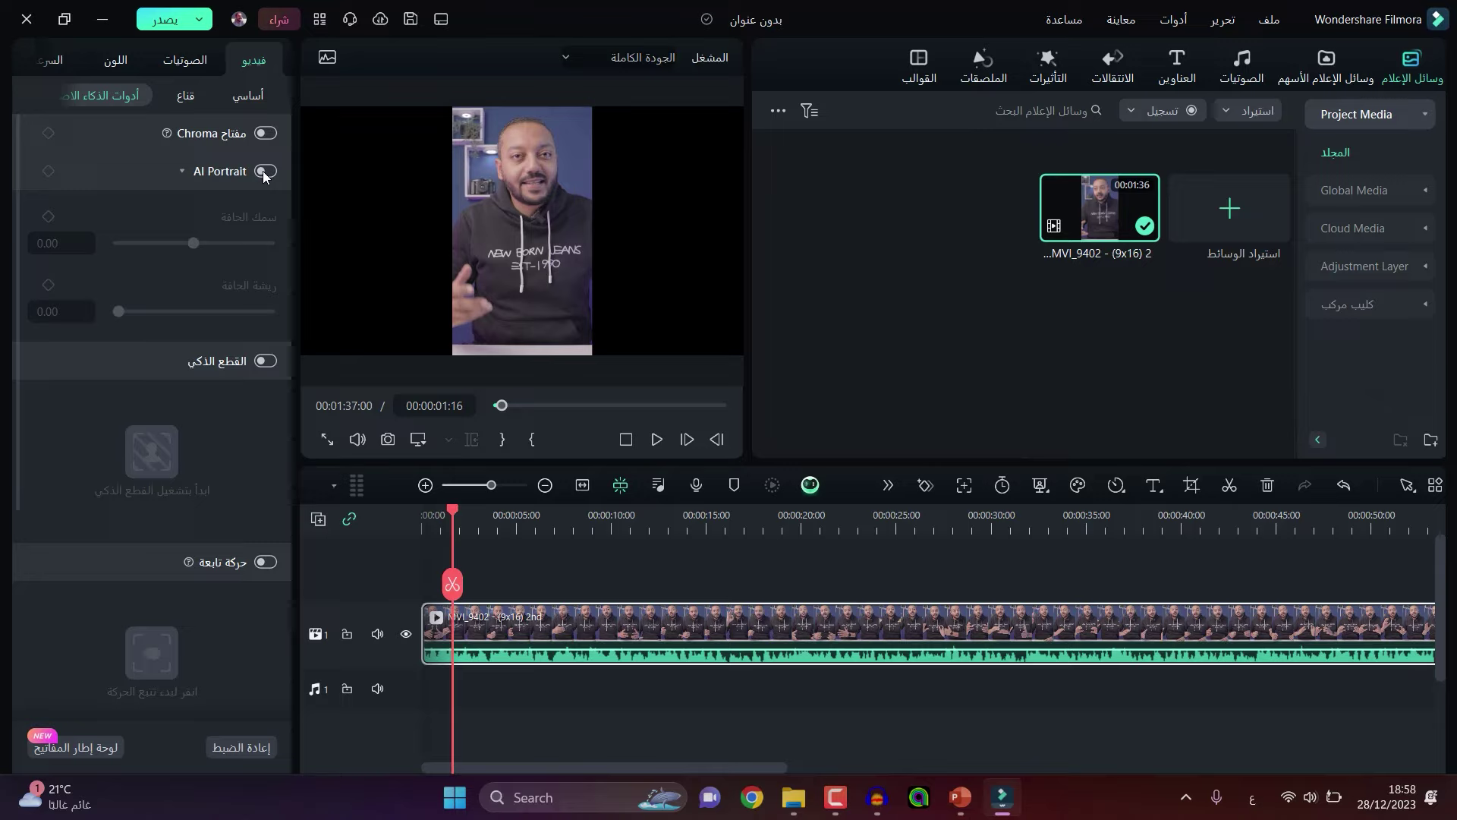
Cut out the clip's background with AI Portrait, setting edge thickness to 13 and edge feather to 5, and preview it
left_click(264, 171)
mouse_move(194, 243)
left_mouse_down()
mouse_move(215, 247)
mouse_move(201, 246)
left_mouse_up()
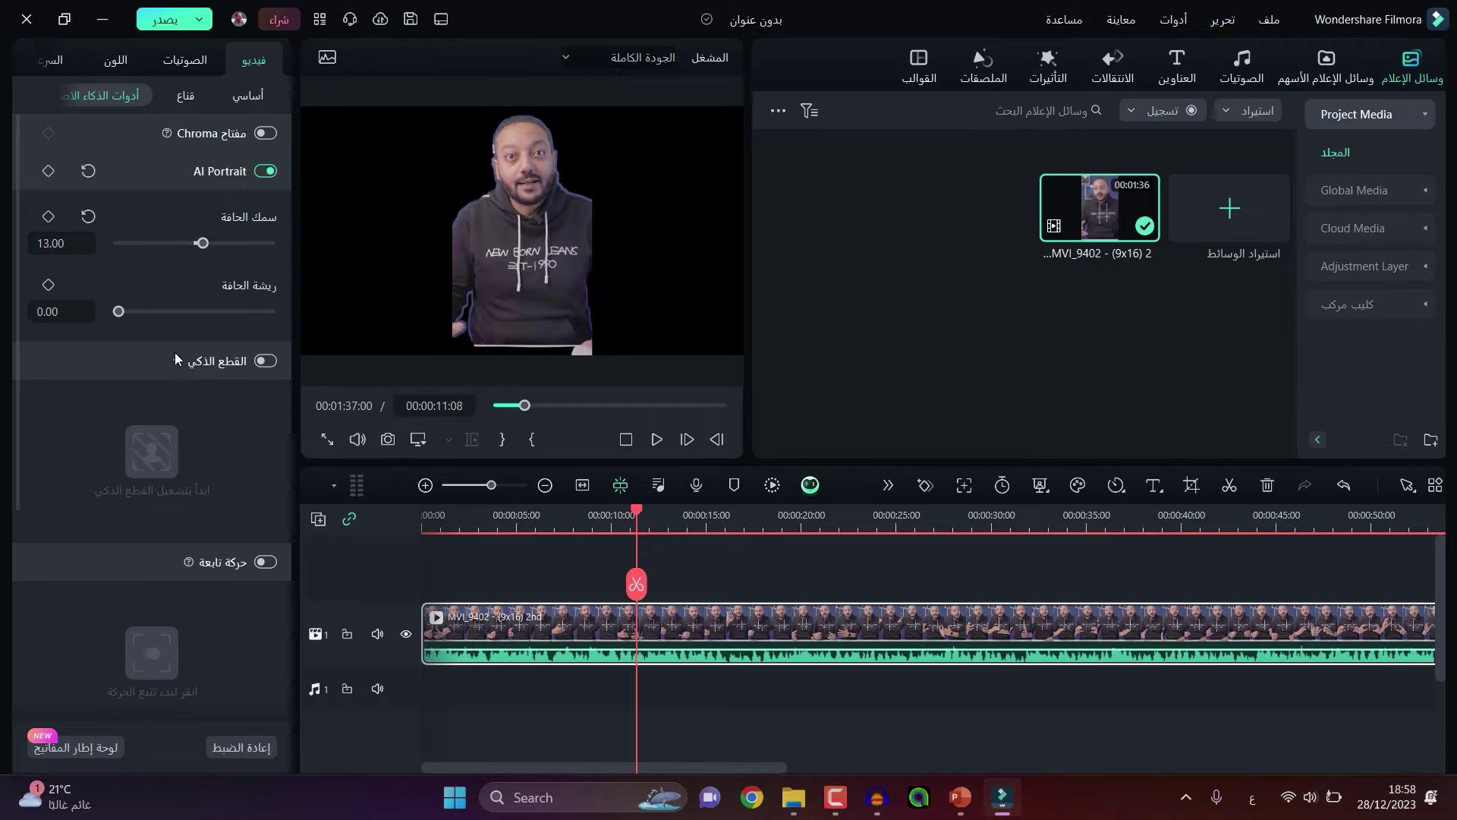
left_click_drag(123, 314, 157, 327)
key("space")
key("space")
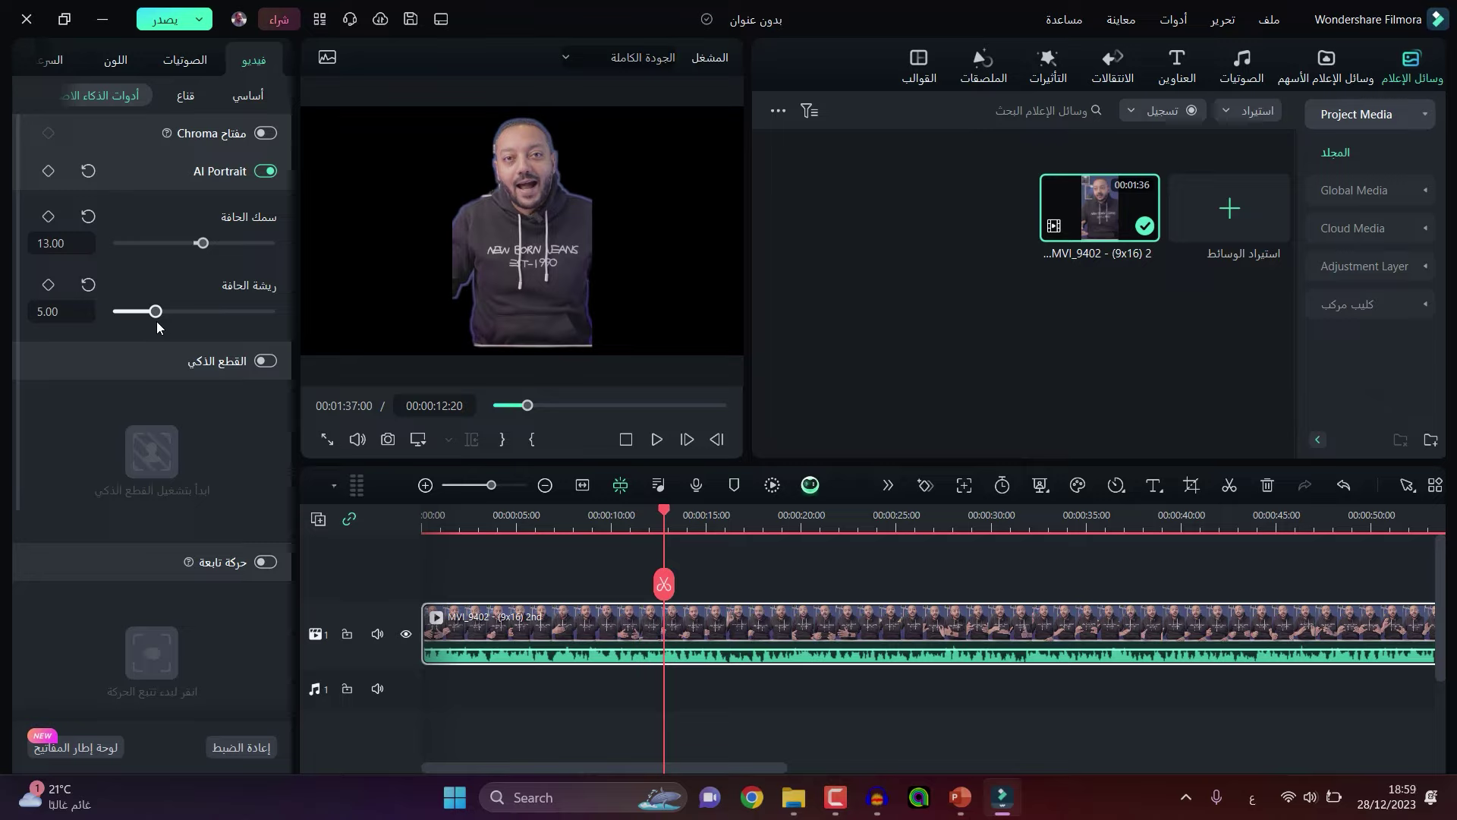
Apply an AI mask to the clip in person-selection mode (تحديد الشخصية) and choose the detected person
left_click(185, 94)
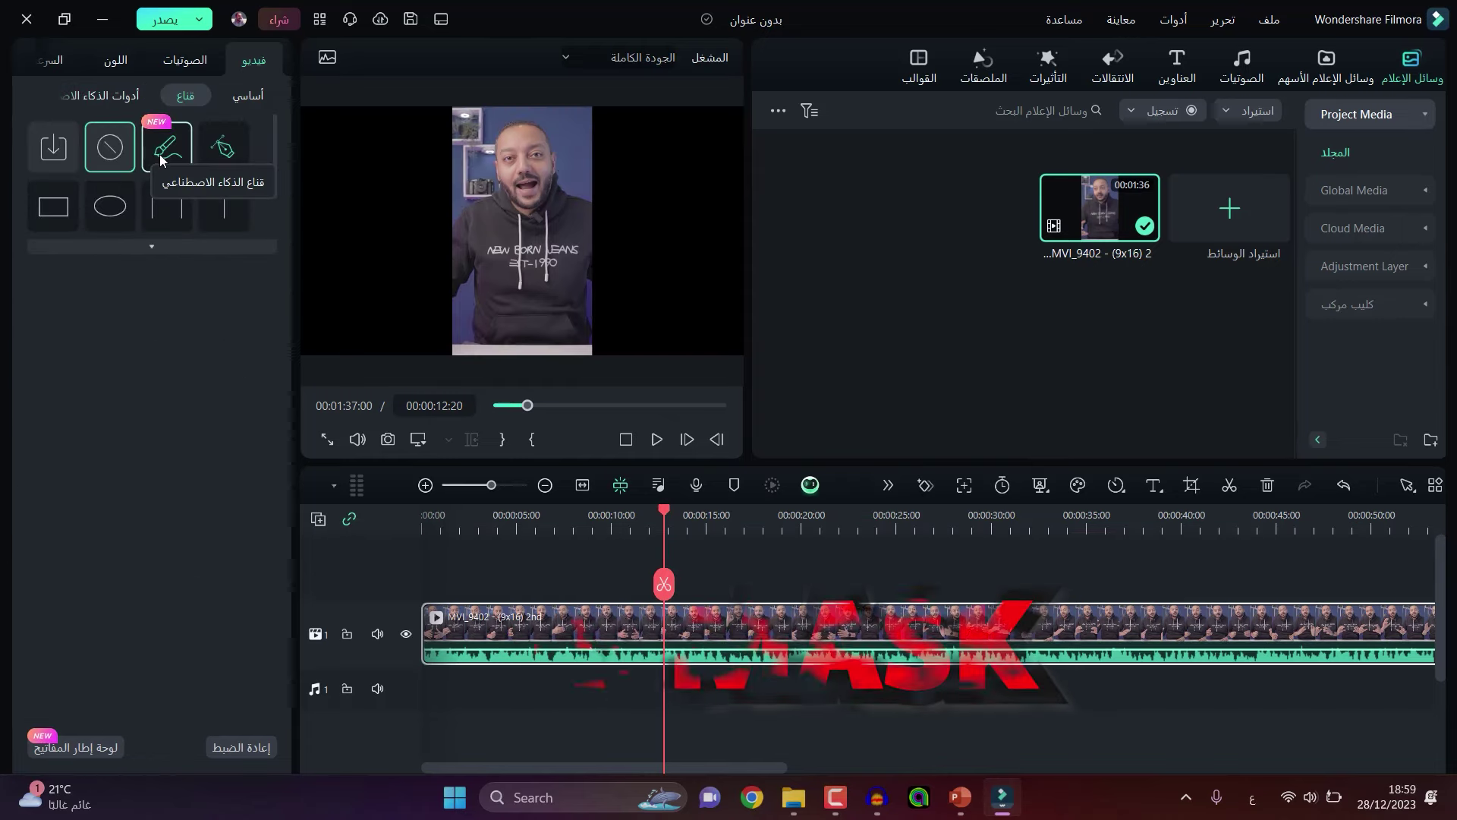
left_click(165, 157)
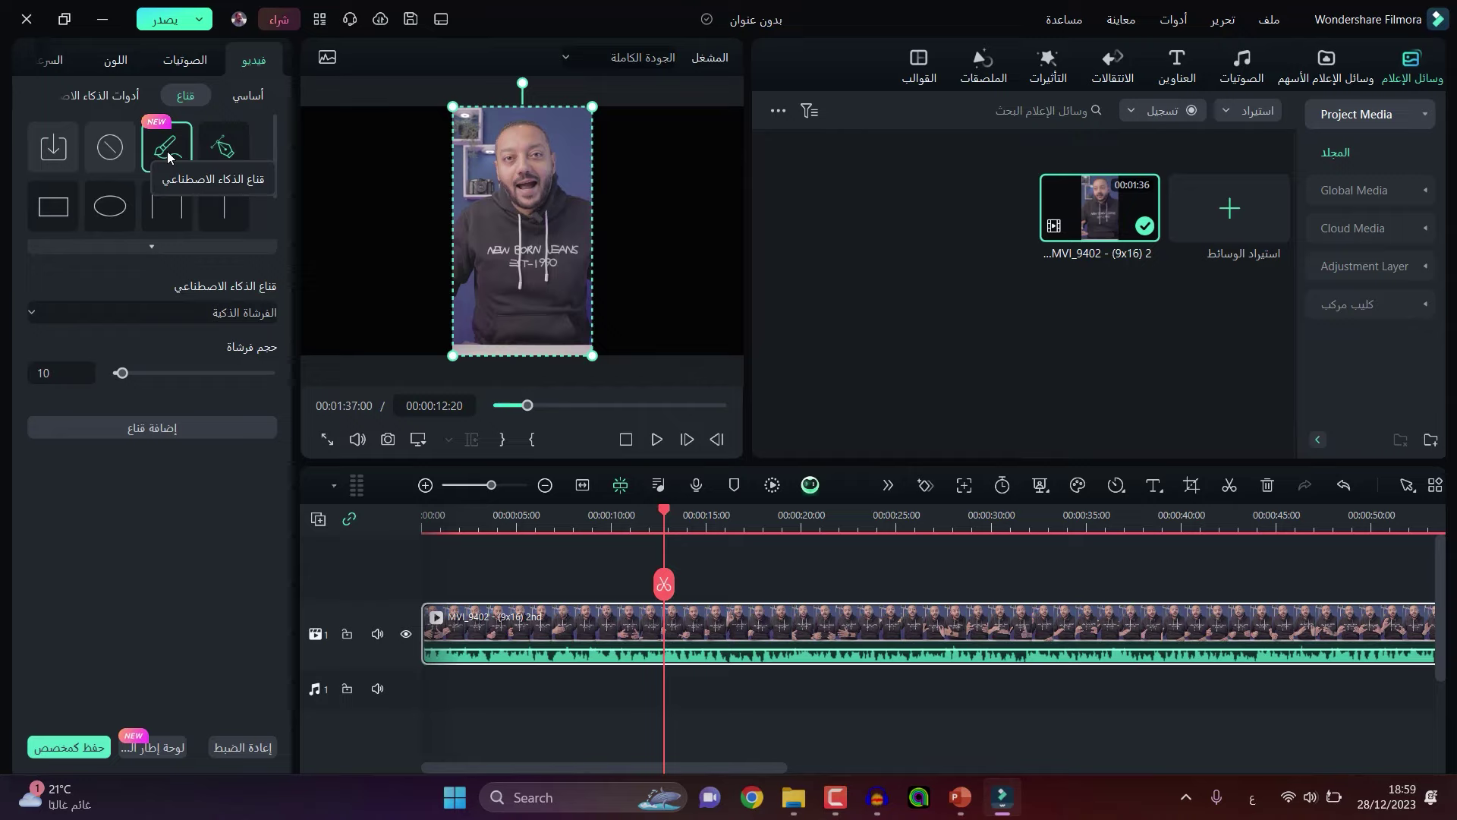
left_click(220, 312)
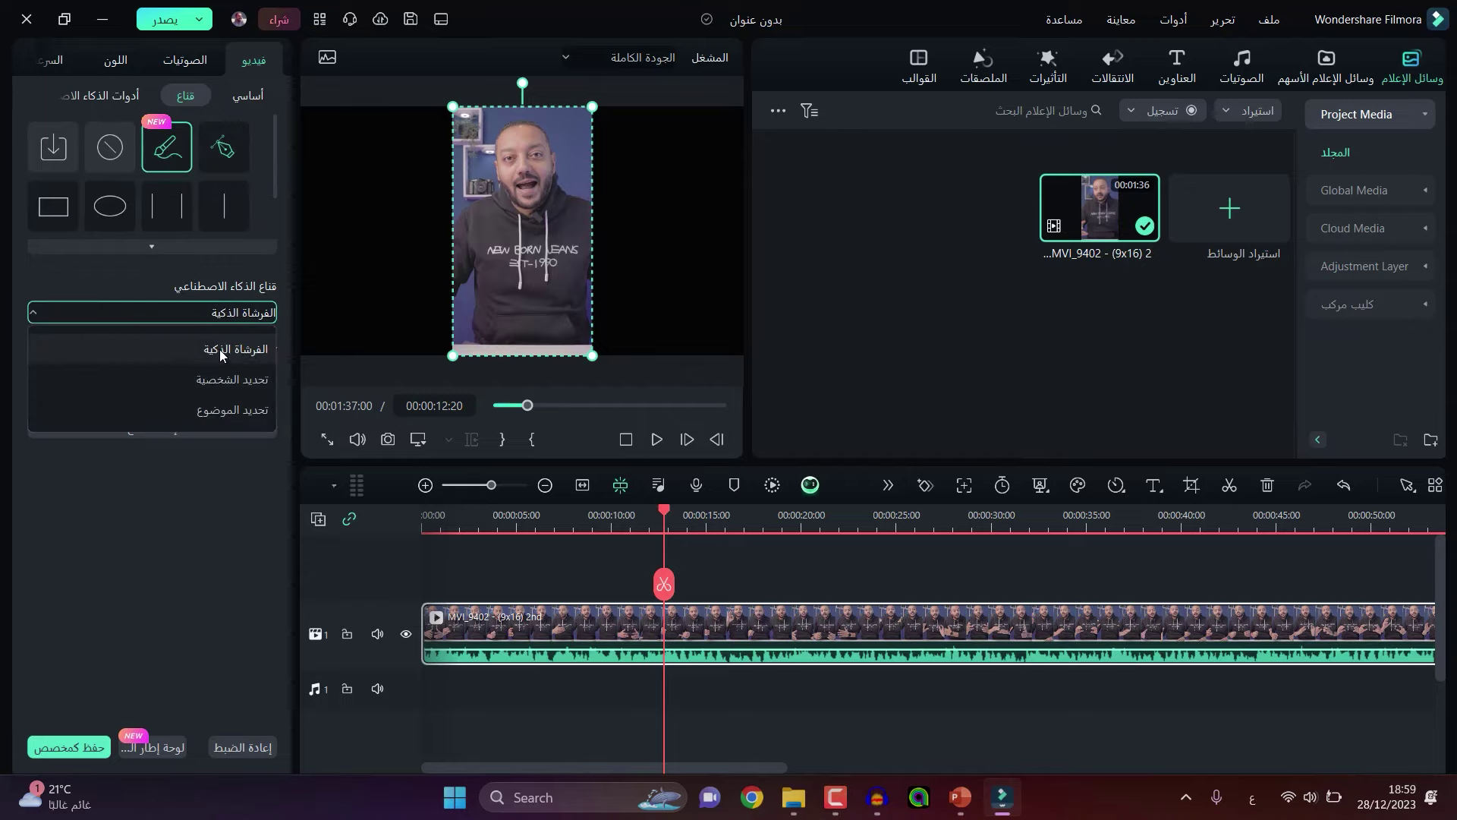
left_click(232, 379)
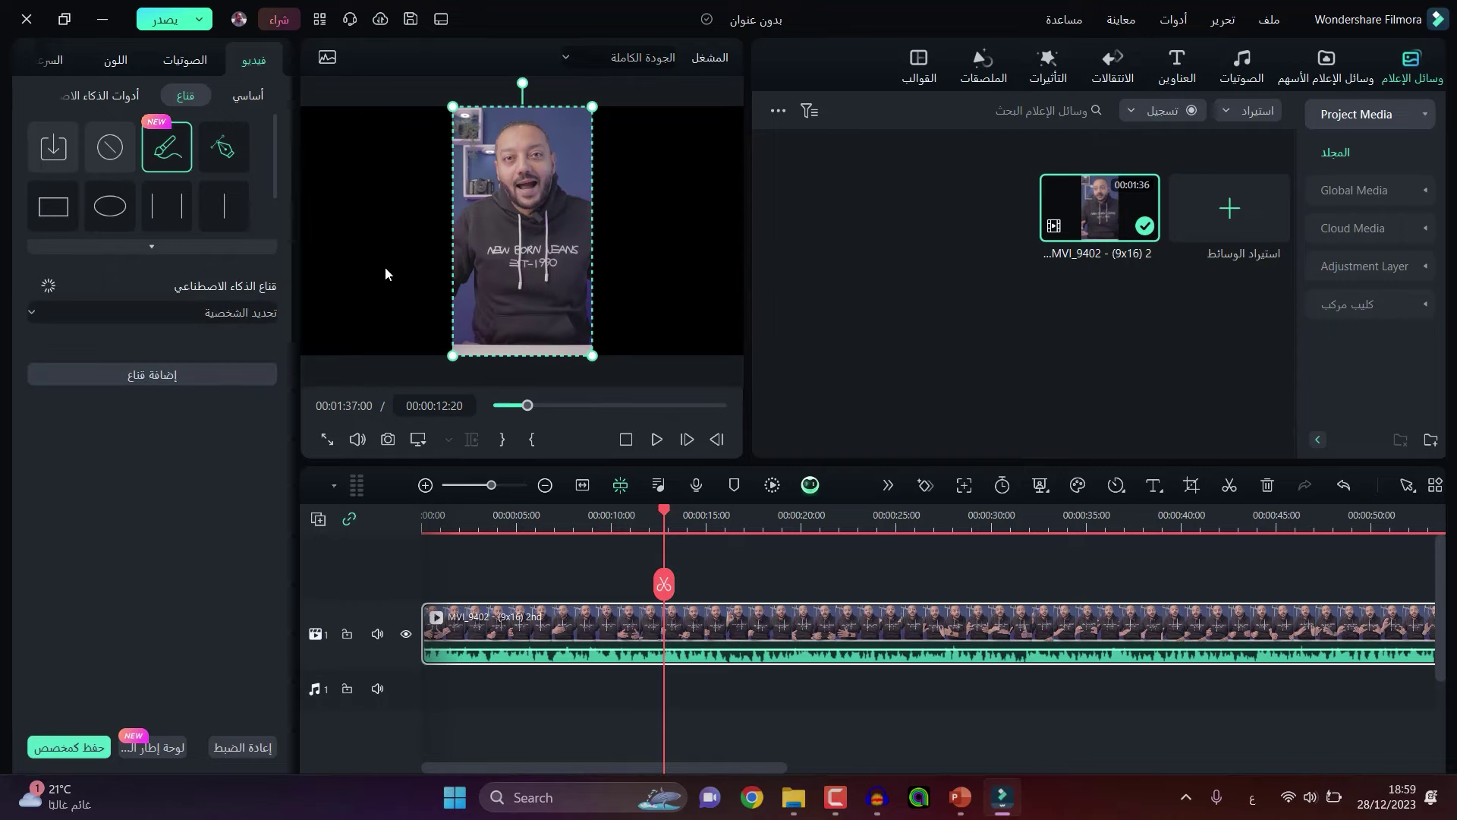
left_click(71, 375)
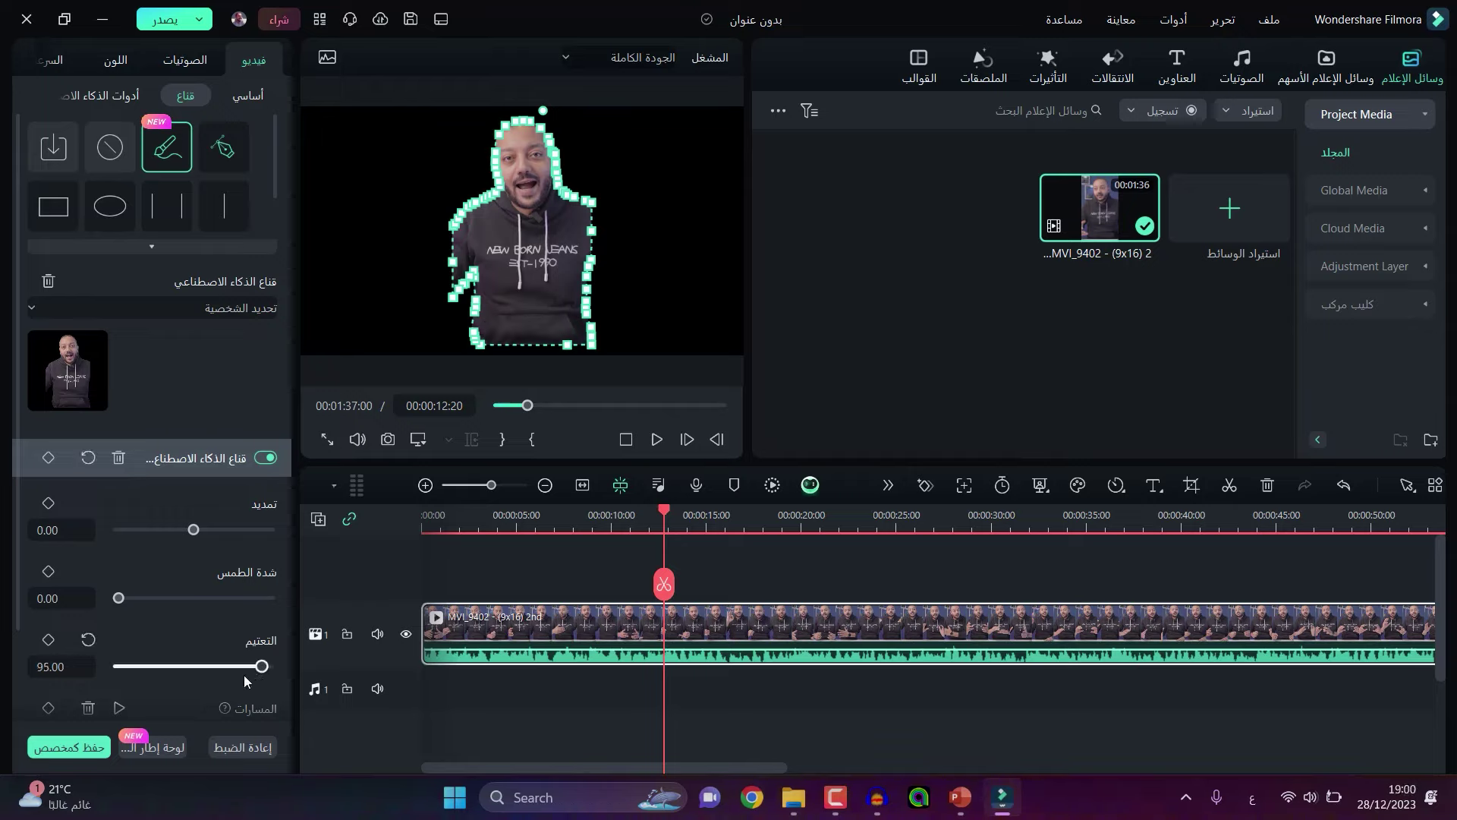
Set the AI mask's expansion to 11 and blur strength to 50, and play the masked clip from an earlier point
left_click_drag(118, 600, 199, 535)
left_click_drag(175, 598, 195, 601)
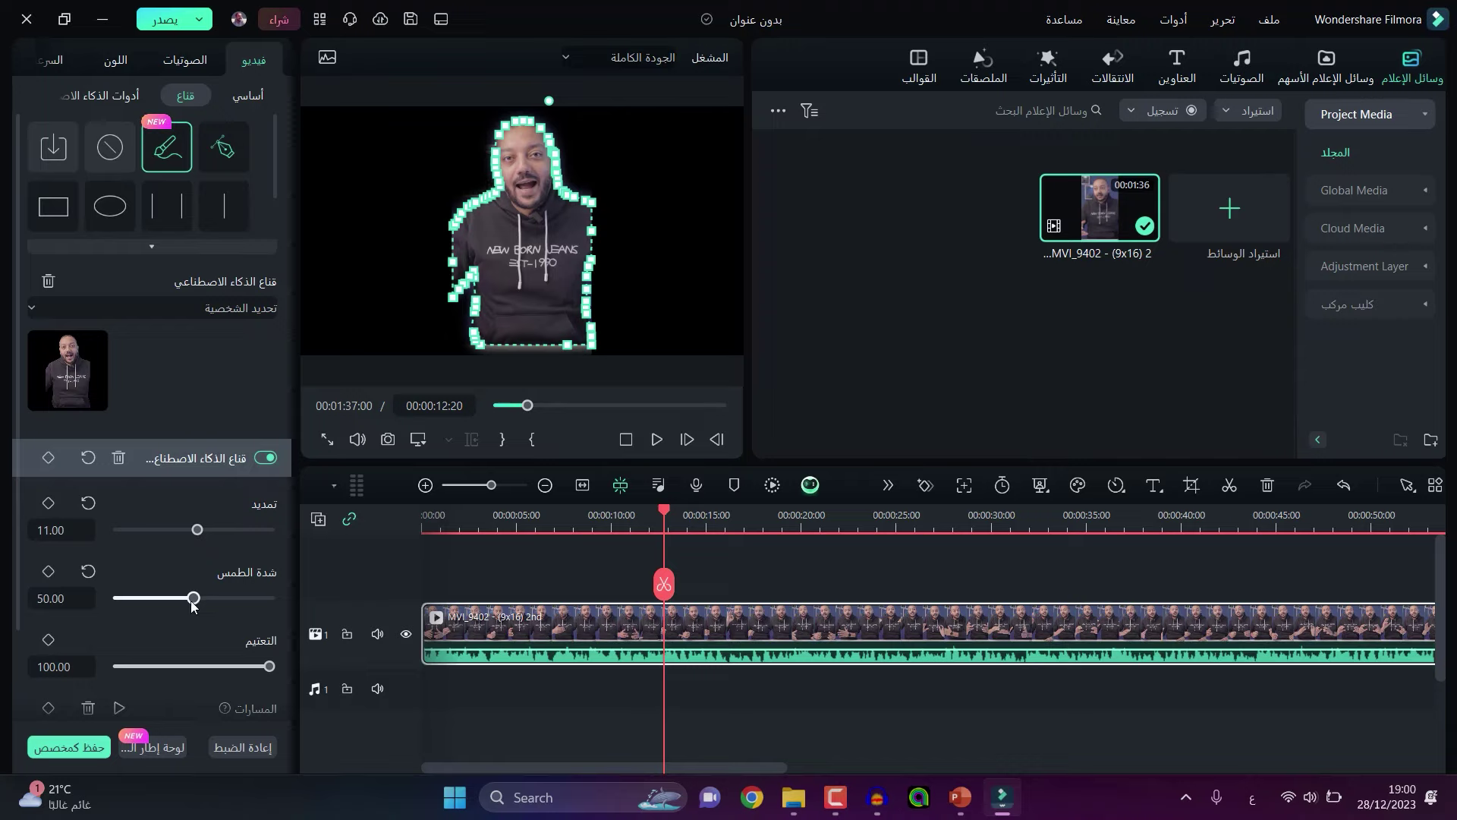
scroll(221, 585, "down", 2)
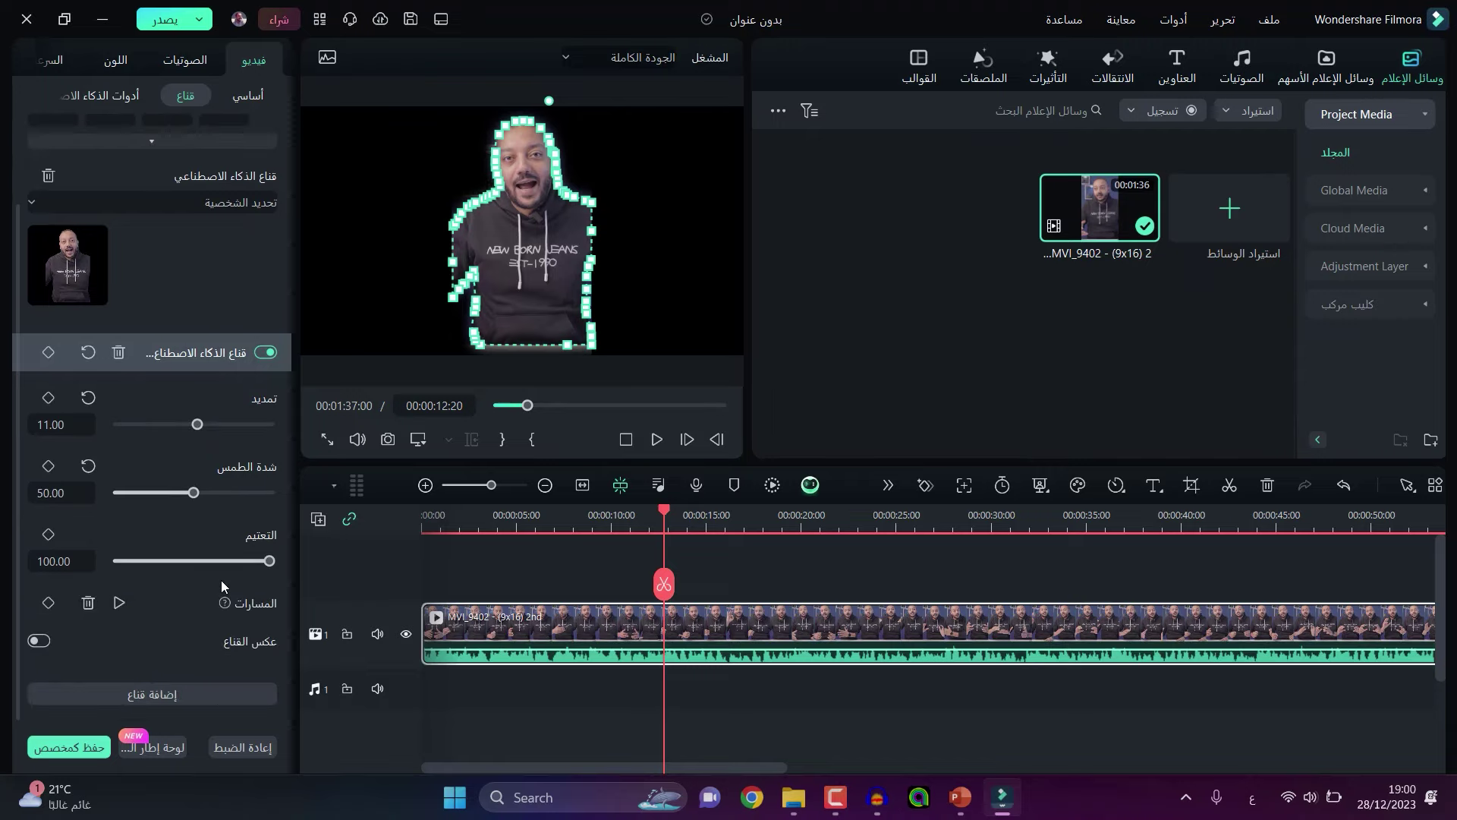
left_click(547, 521)
key("space")
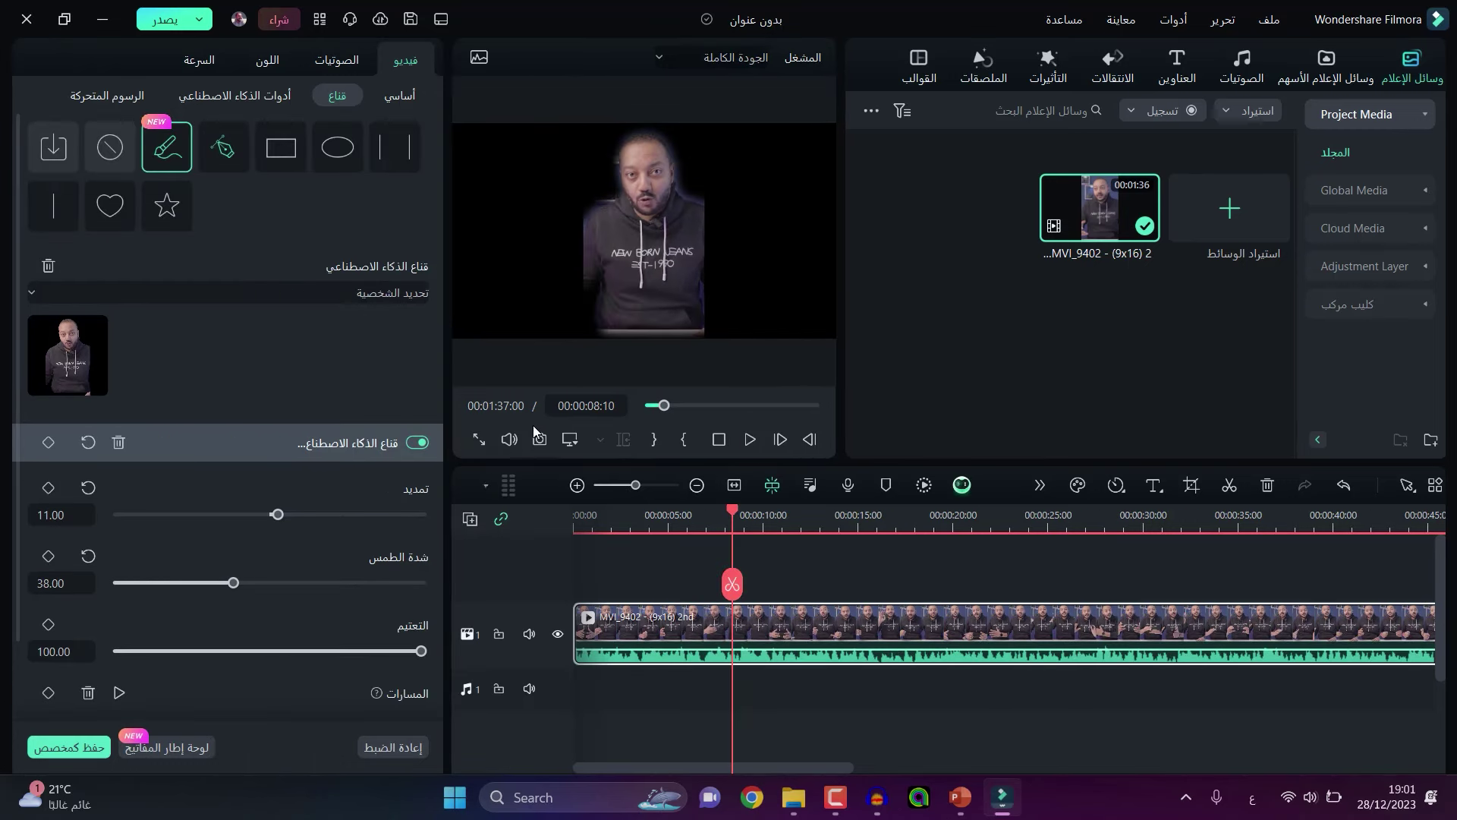
Remove the AI mask from the clip and switch its mask type to the pen-drawn mask (رسم قناع)
left_click(91, 147)
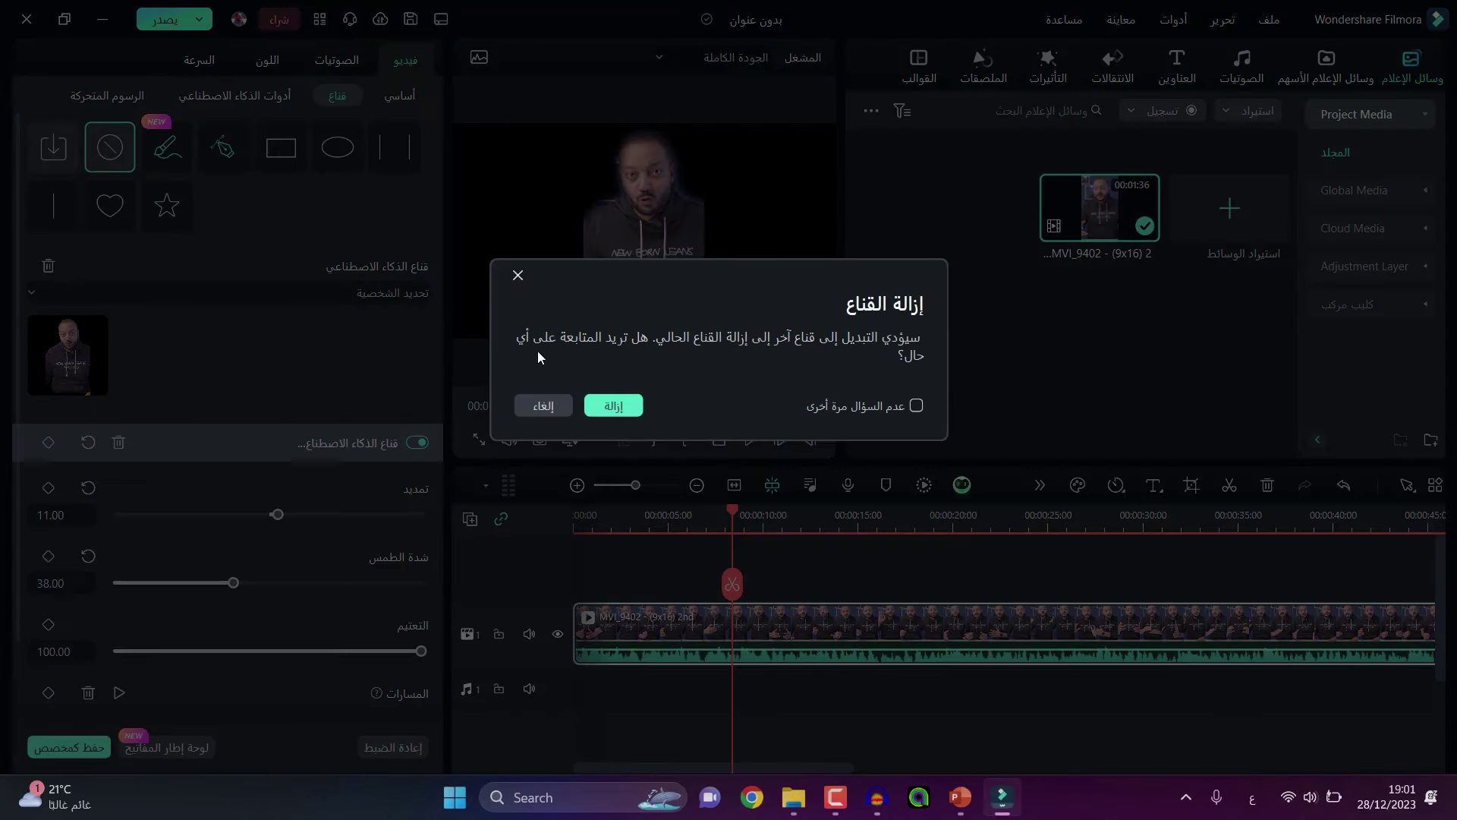
left_click(614, 406)
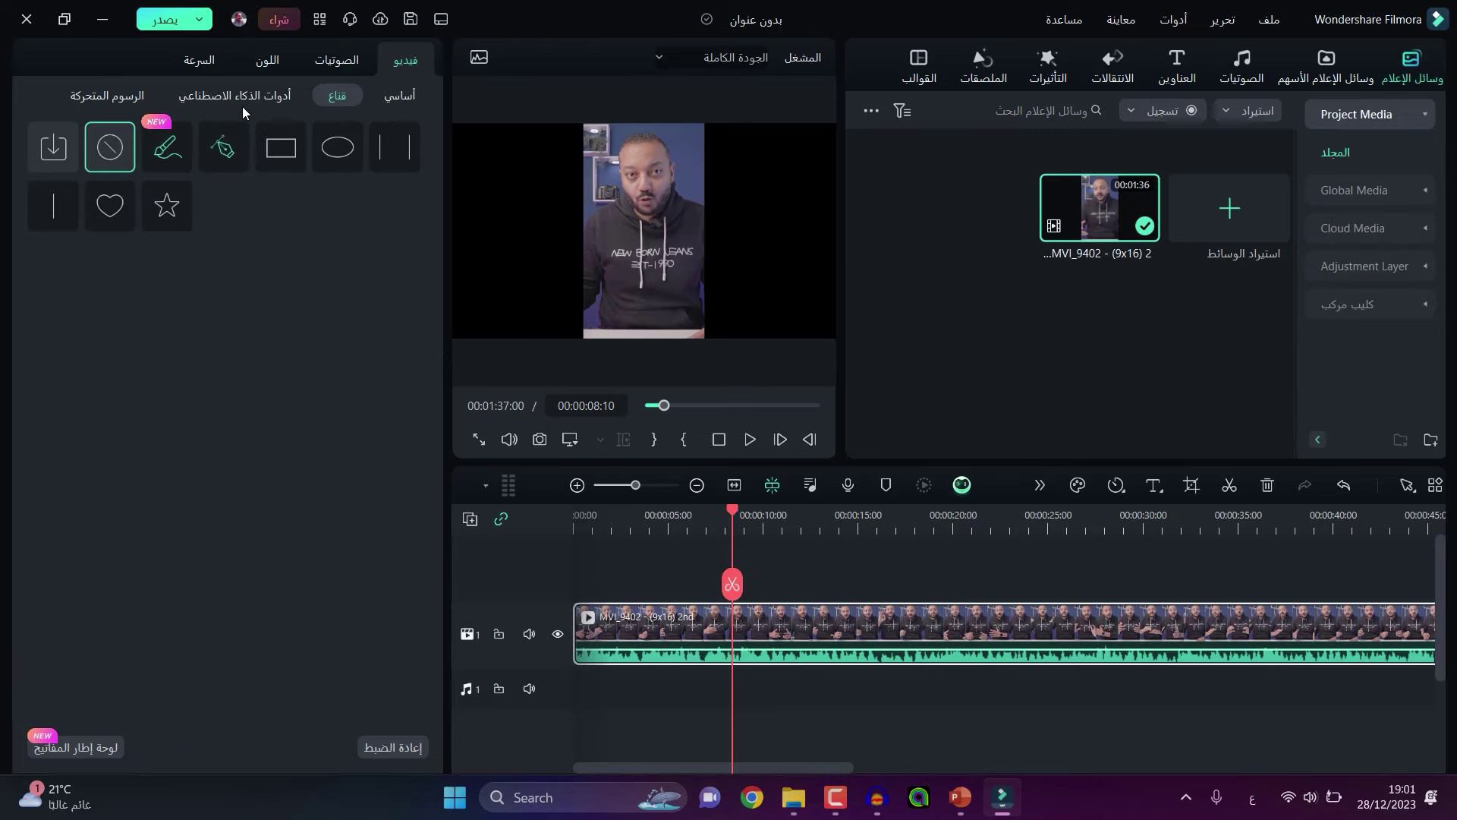
left_click(223, 147)
Browse the transitions, effects and stickers, add the red "!!!" sticker above the clip at about 5 seconds, and play it from just before
left_click(1113, 64)
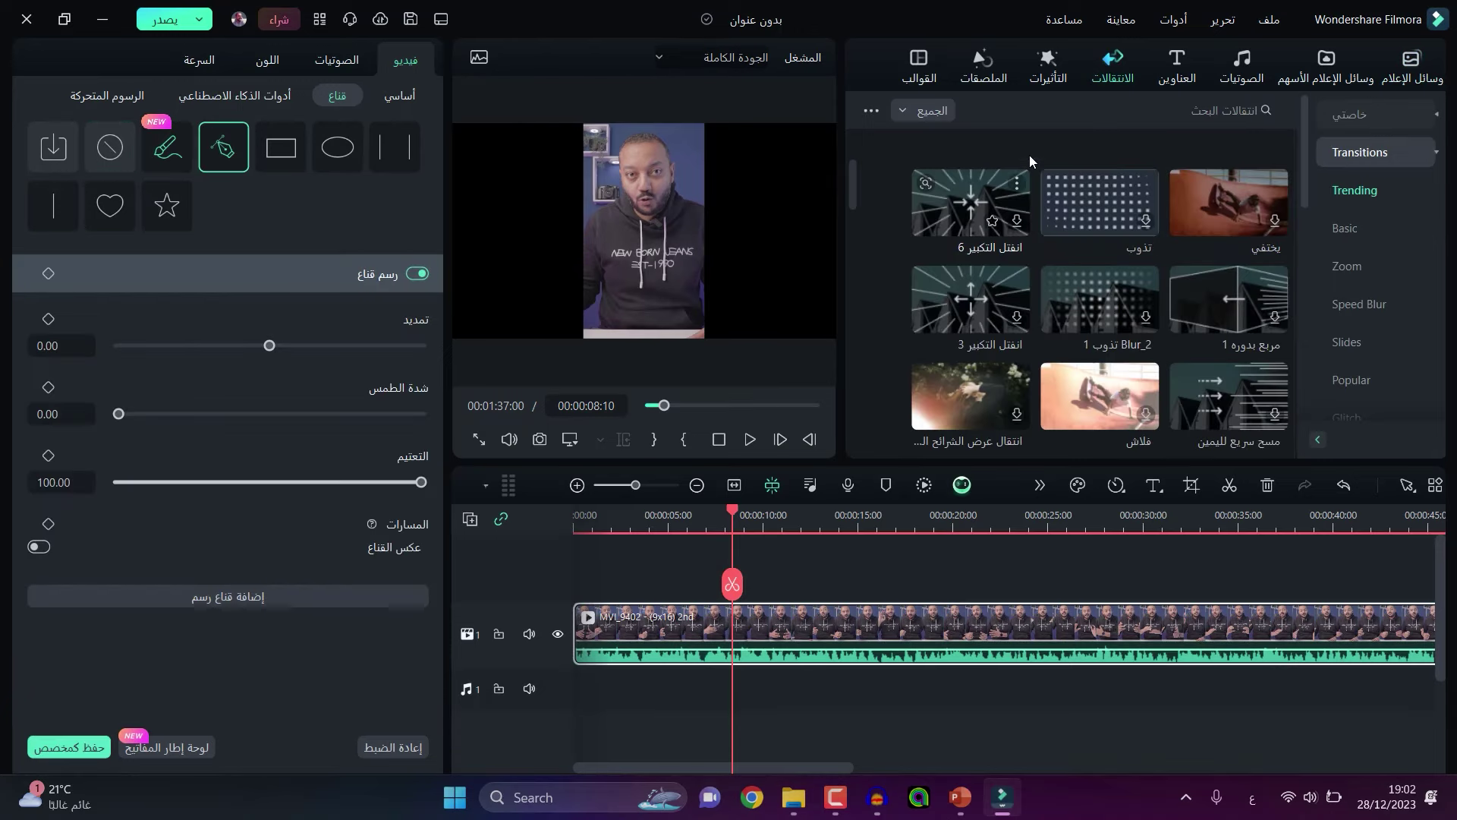
left_click(1040, 78)
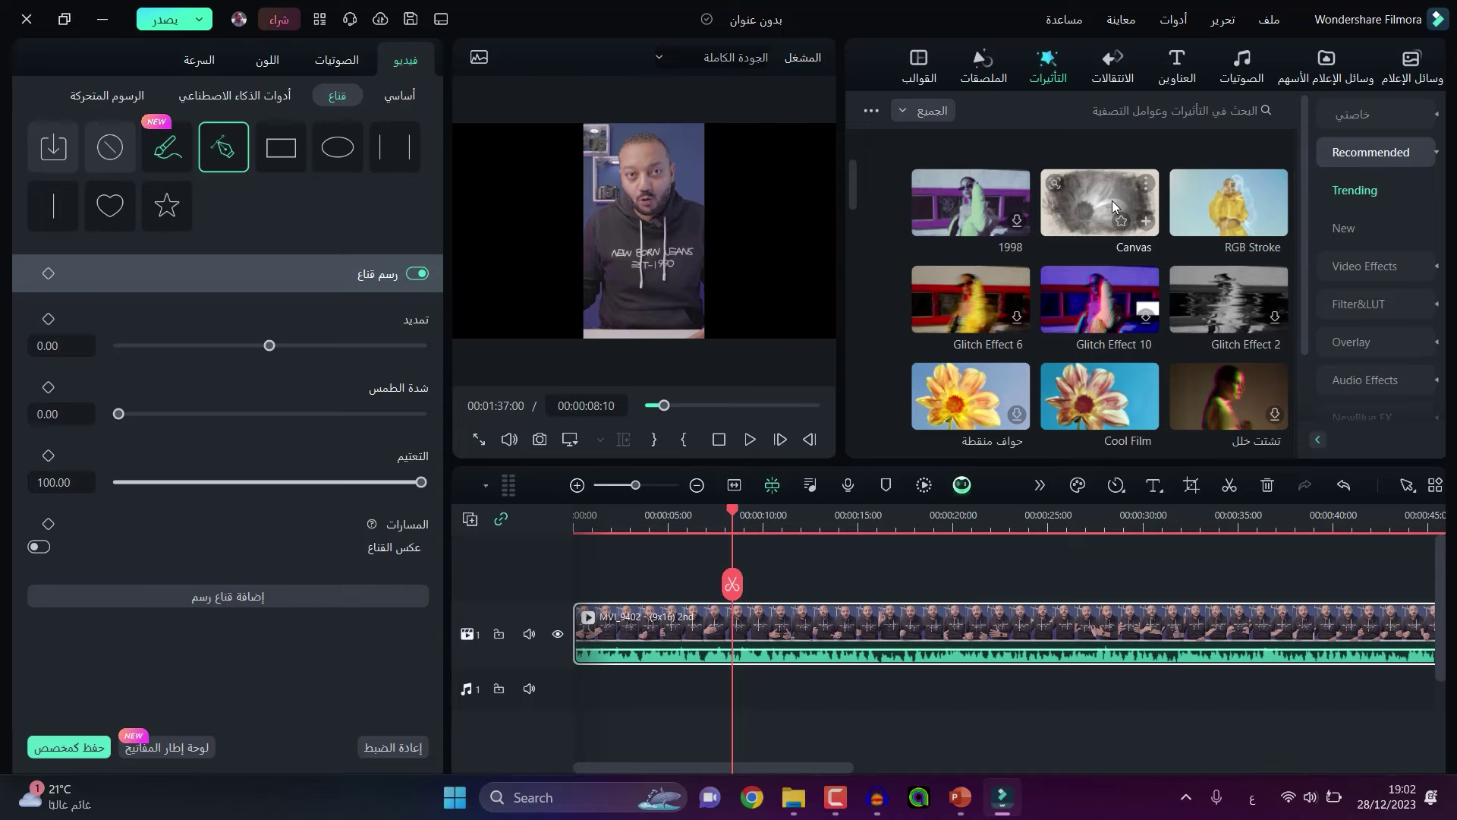
left_click(984, 64)
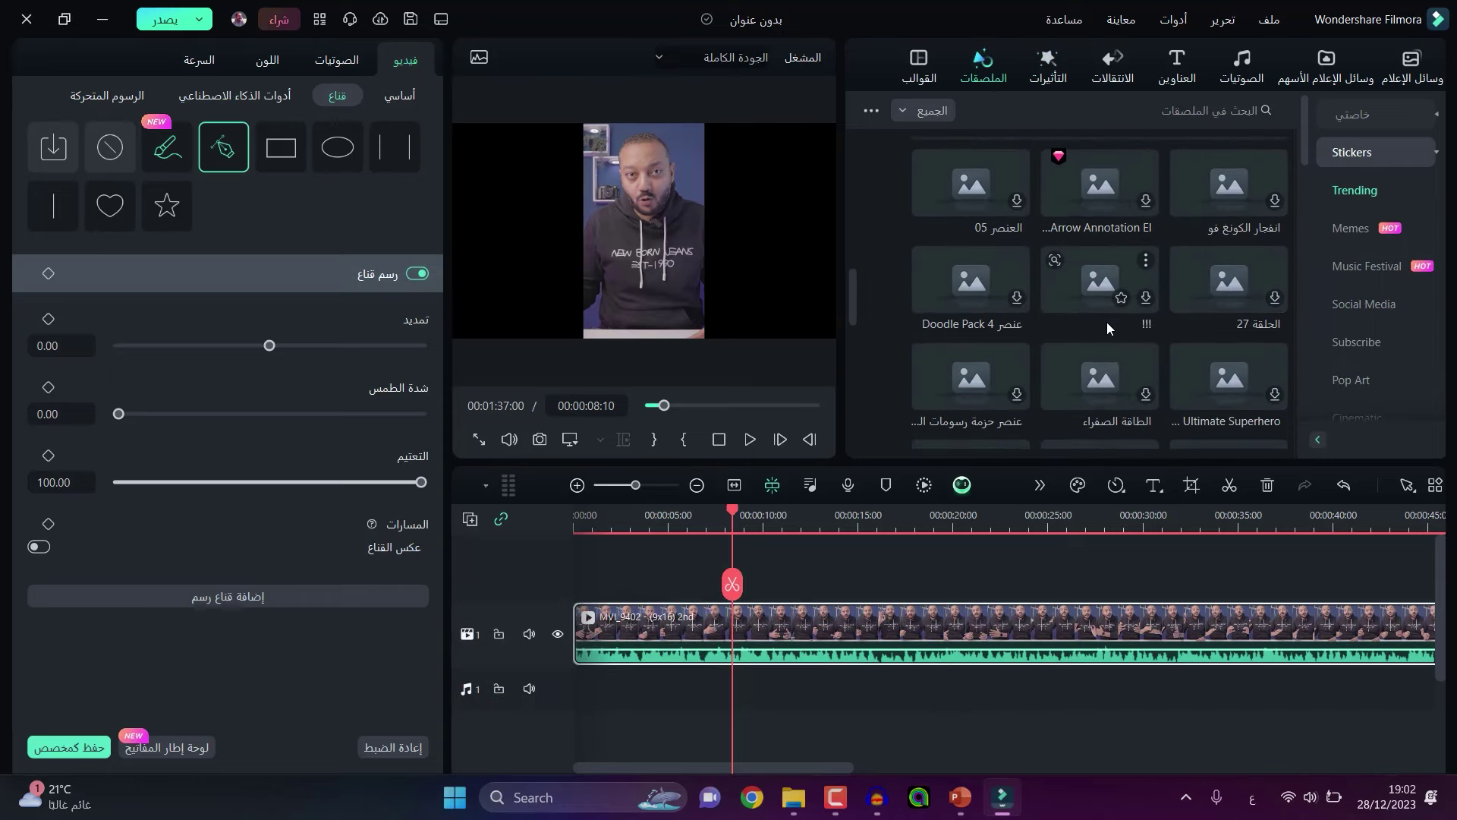
scroll(1169, 165, "up", 5)
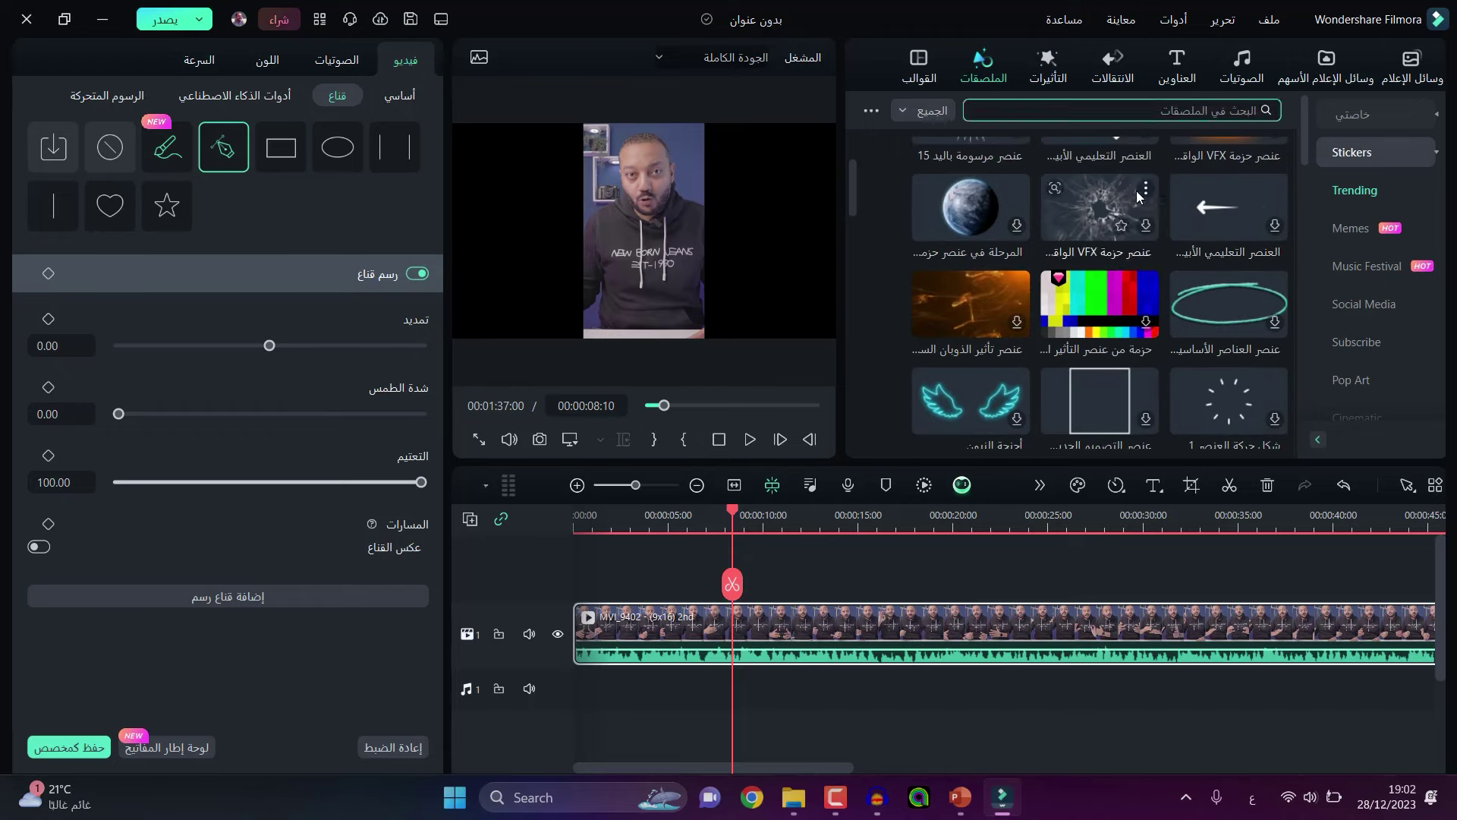
scroll(1128, 266, "down", 5)
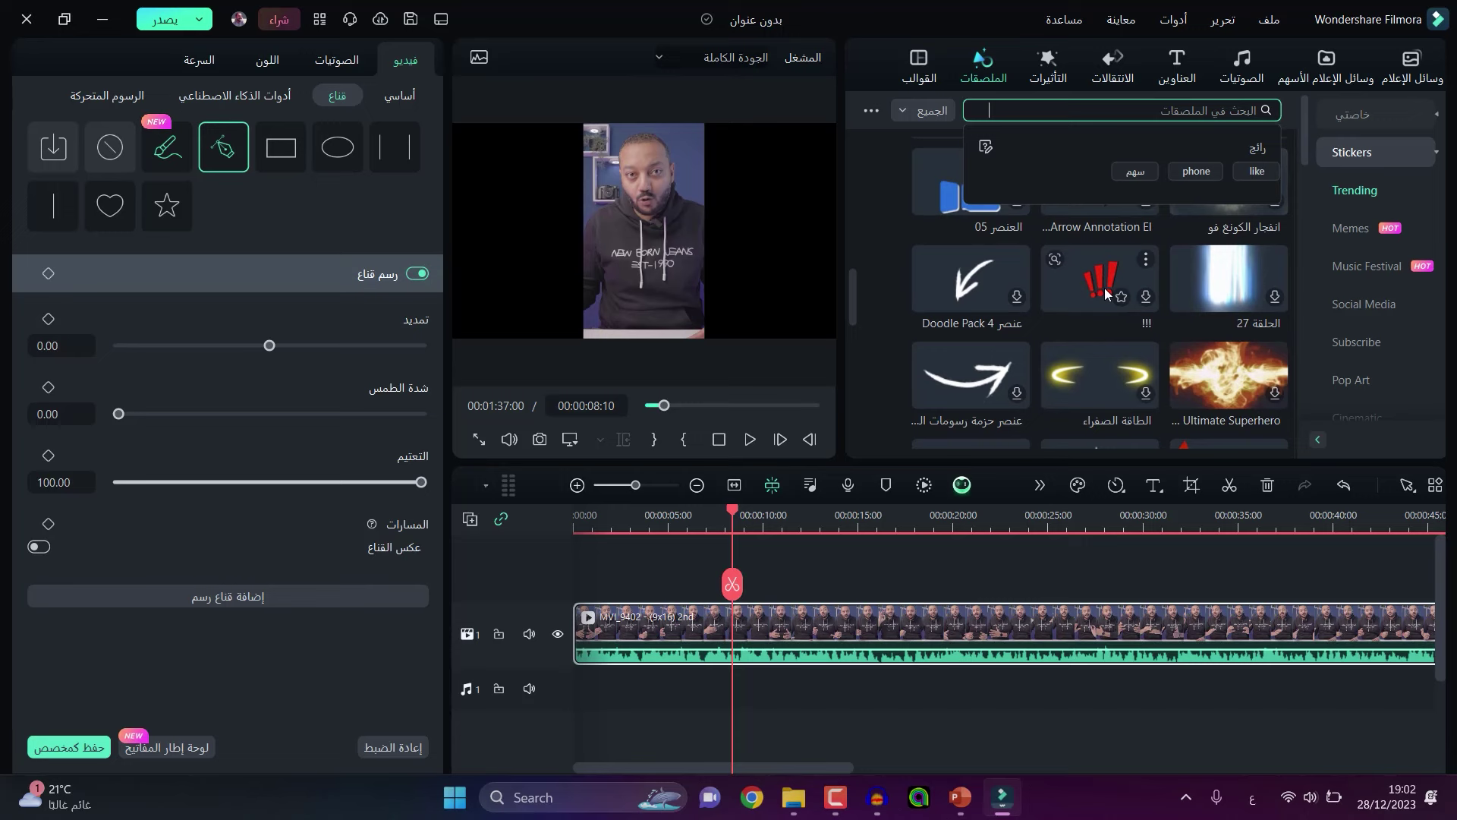
left_click_drag(1081, 288, 672, 580)
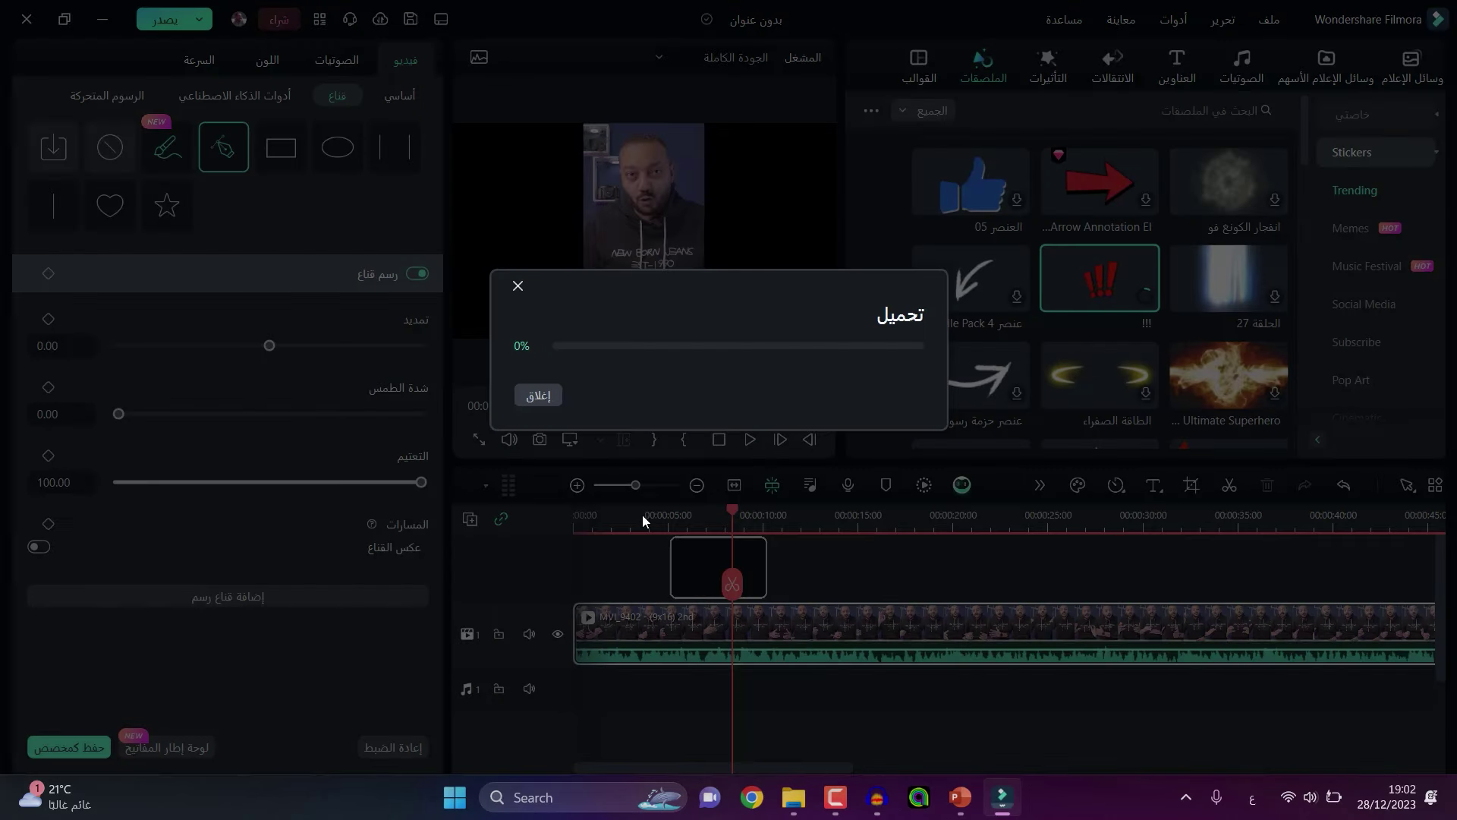
left_click(639, 516)
key("space")
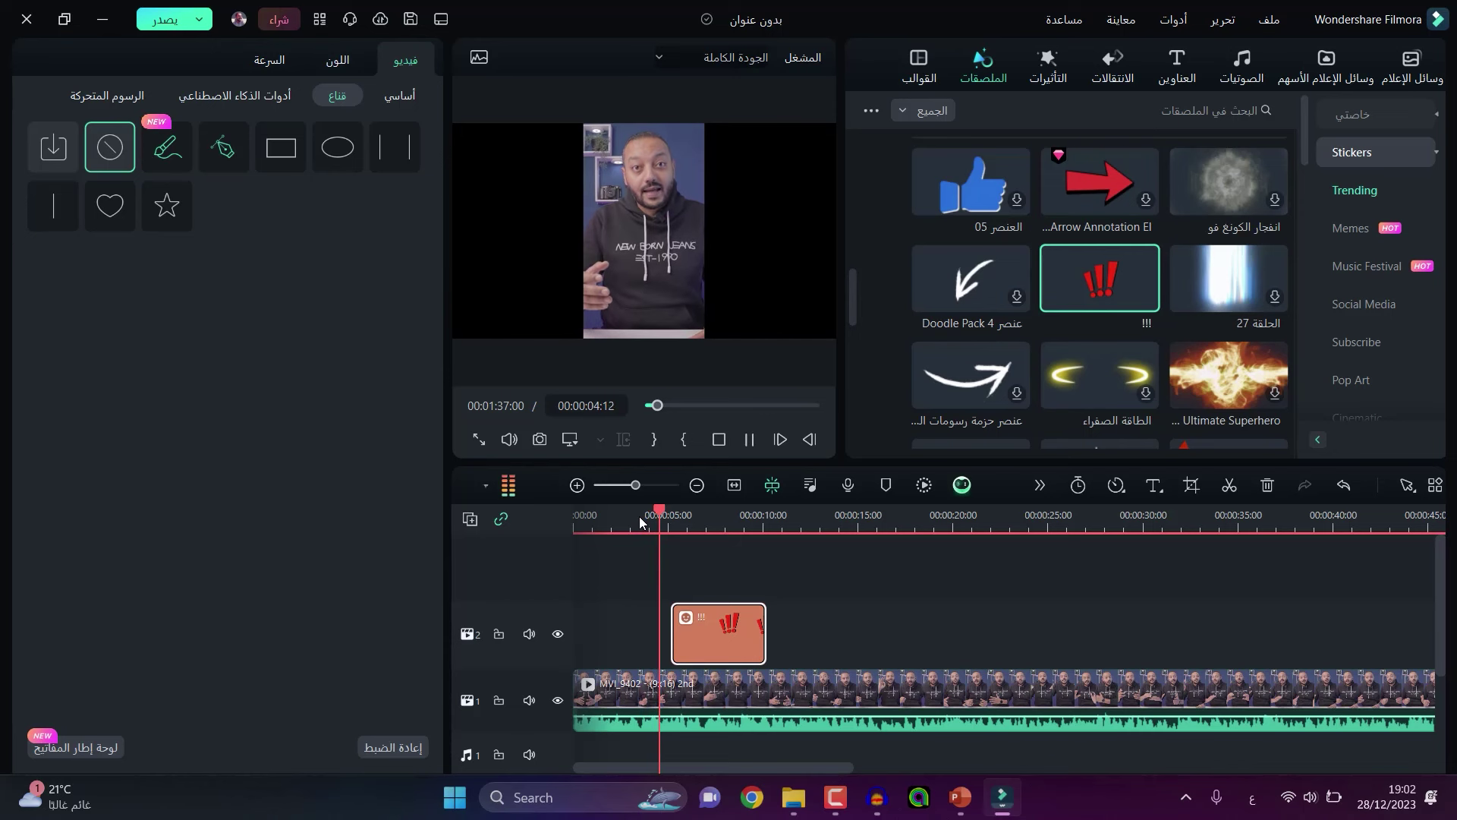
Try scaling down and repositioning the "!!!" sticker in the preview, and undo back to before the sticker was added
left_click(688, 161)
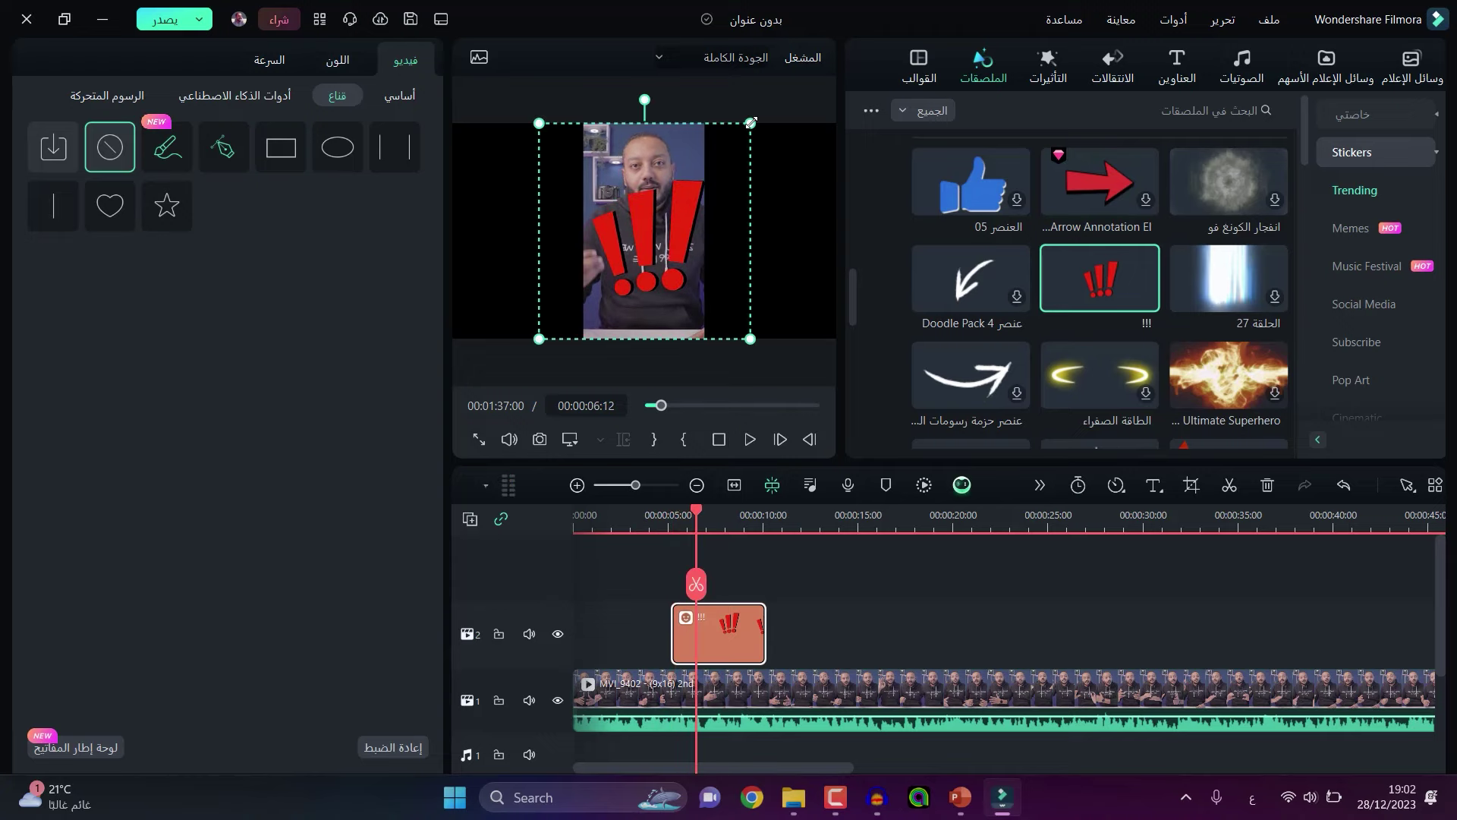
left_click_drag(688, 161, 641, 179)
left_click_drag(628, 302, 645, 229)
key("ctrl+z")
key("ctrl+z")
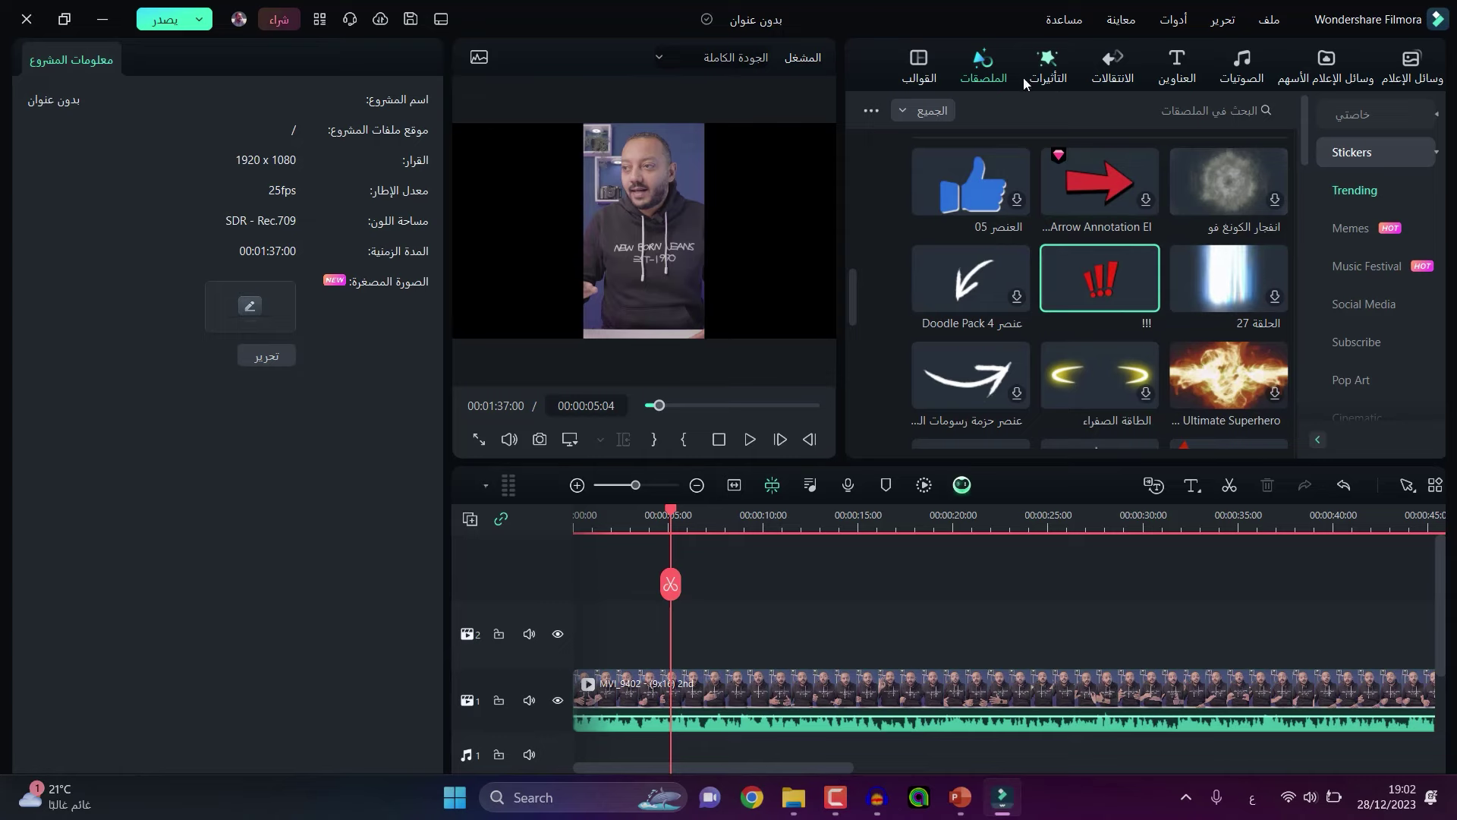
Add the SUBSCRIBE sticker (العنصر 01) above the clip at about 14 seconds and preview it at 00:00:17:08
left_click(919, 68)
left_click(987, 72)
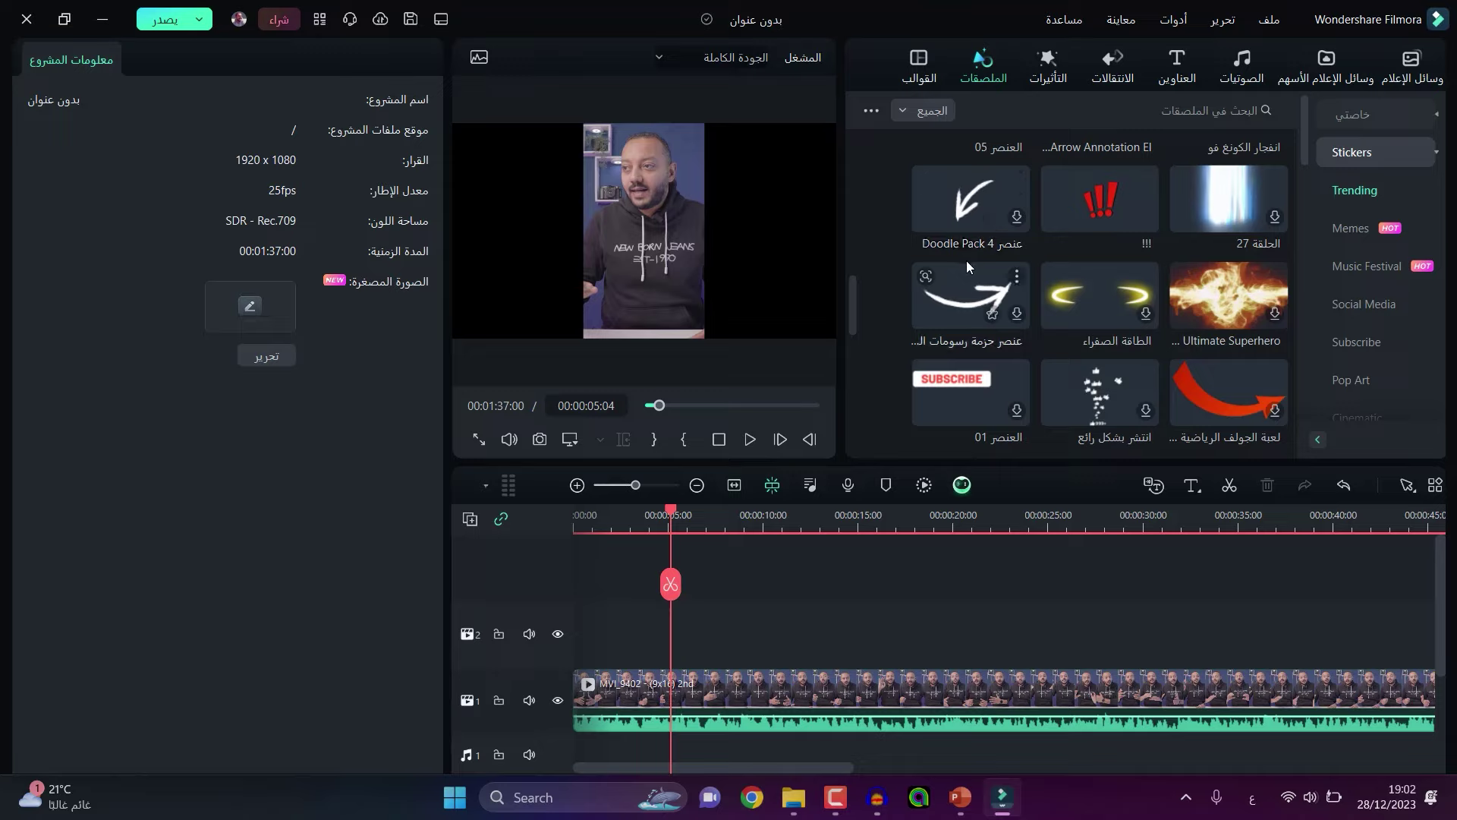
left_click_drag(928, 393, 850, 634)
left_click(902, 515)
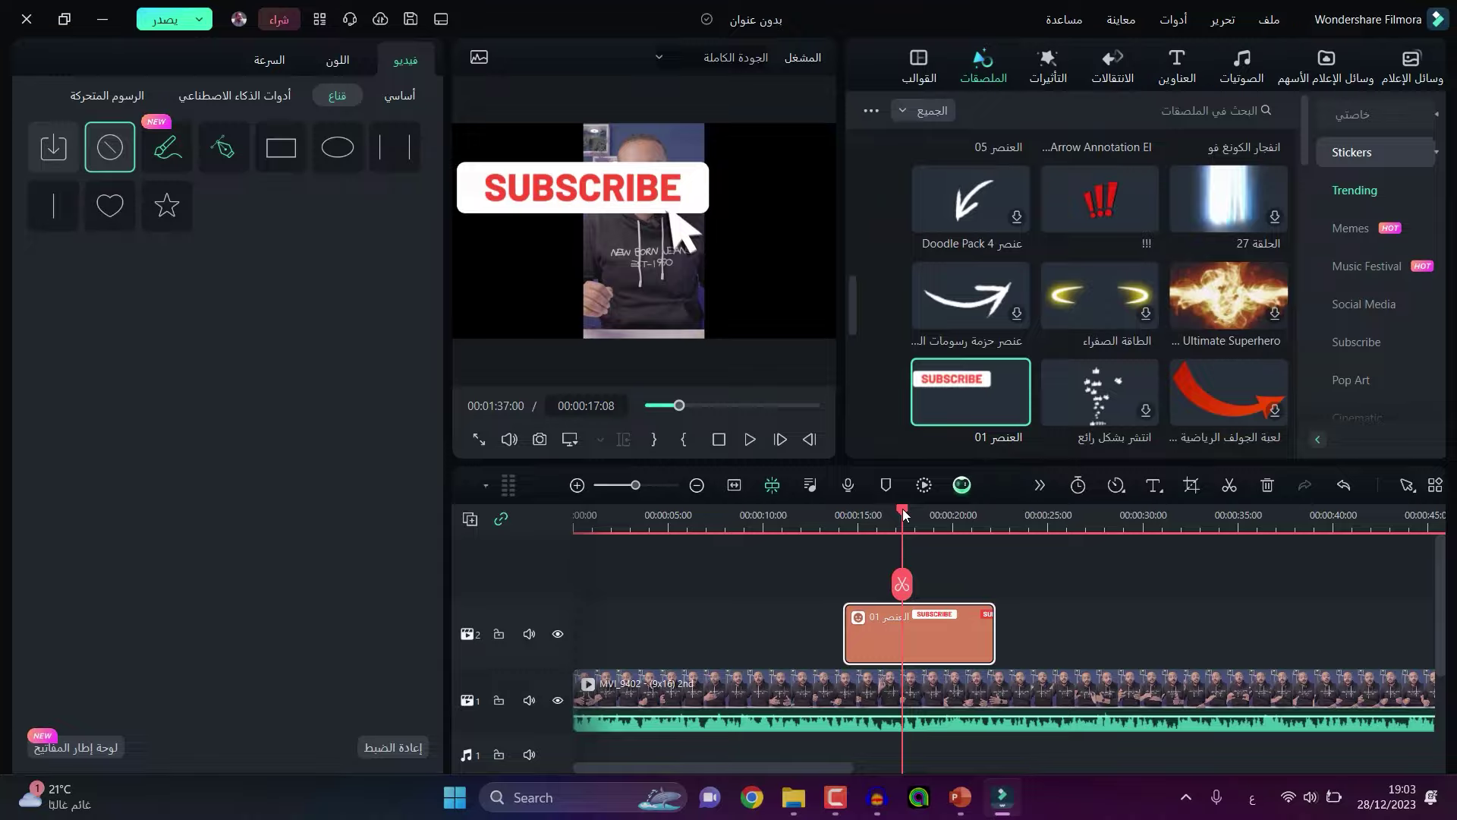